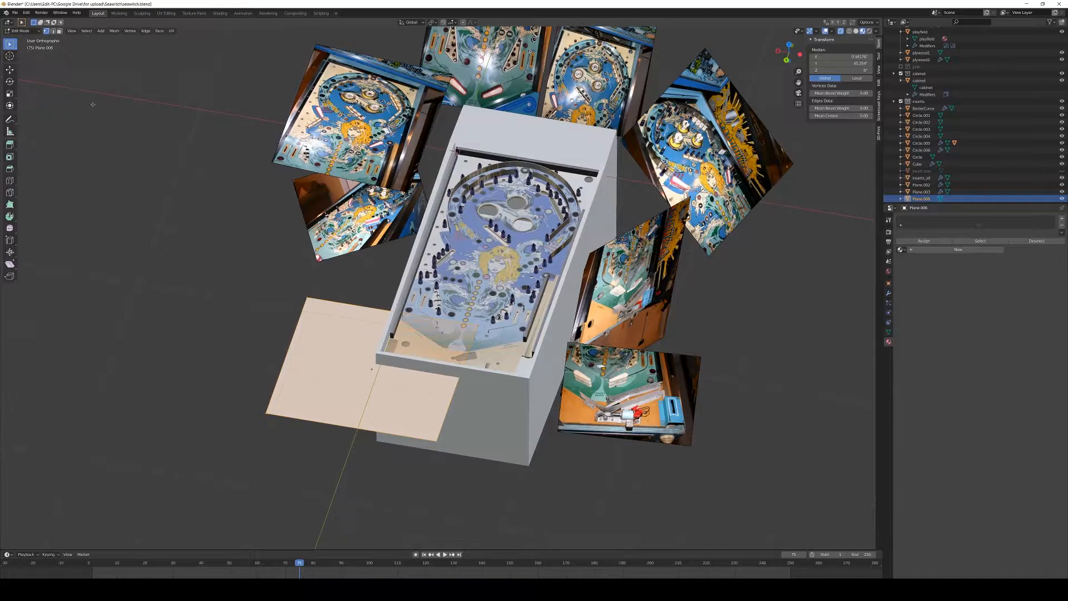
Delete the vertices on one side of the flat plane, leaving a single straight edge
{"action": "left_click", "coordinate": [296, 330]}
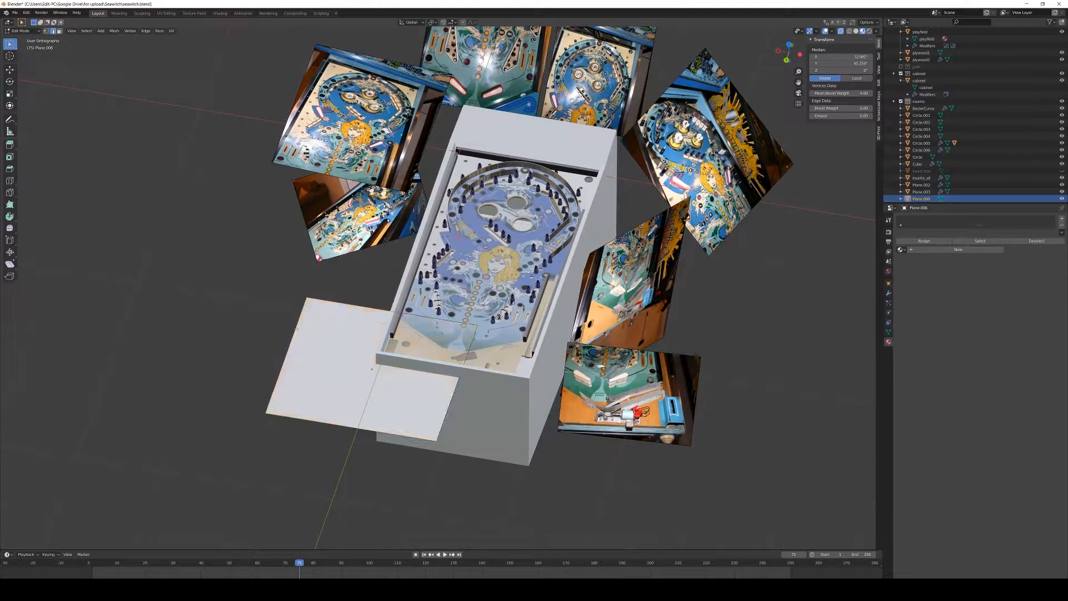
{"action": "left_click", "coordinate": [296, 329], "text": "shift"}
{"action": "key", "text": "x"}
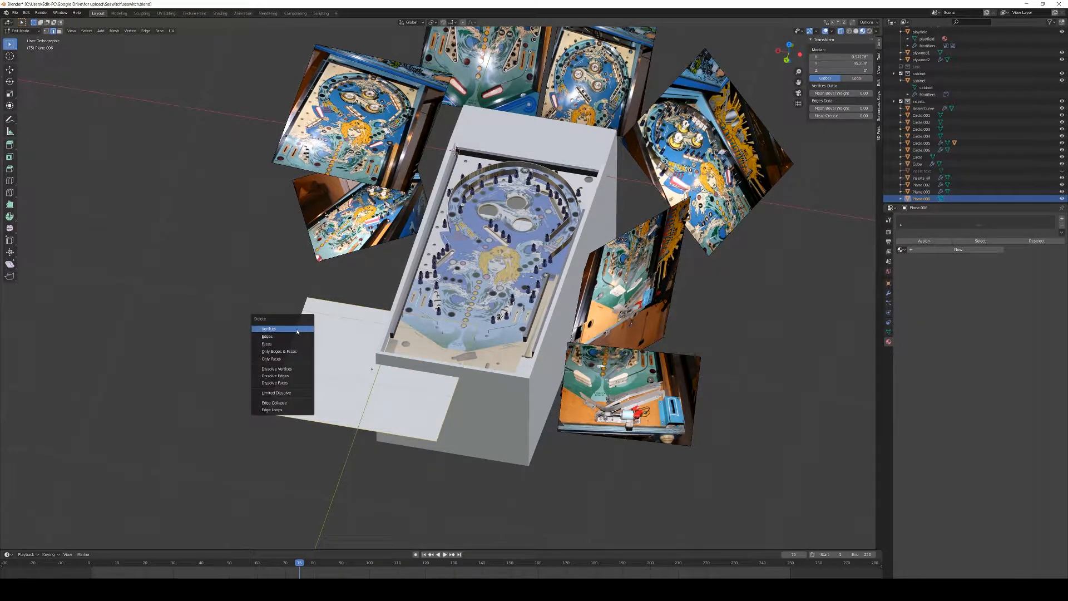
{"action": "left_click", "coordinate": [287, 331]}
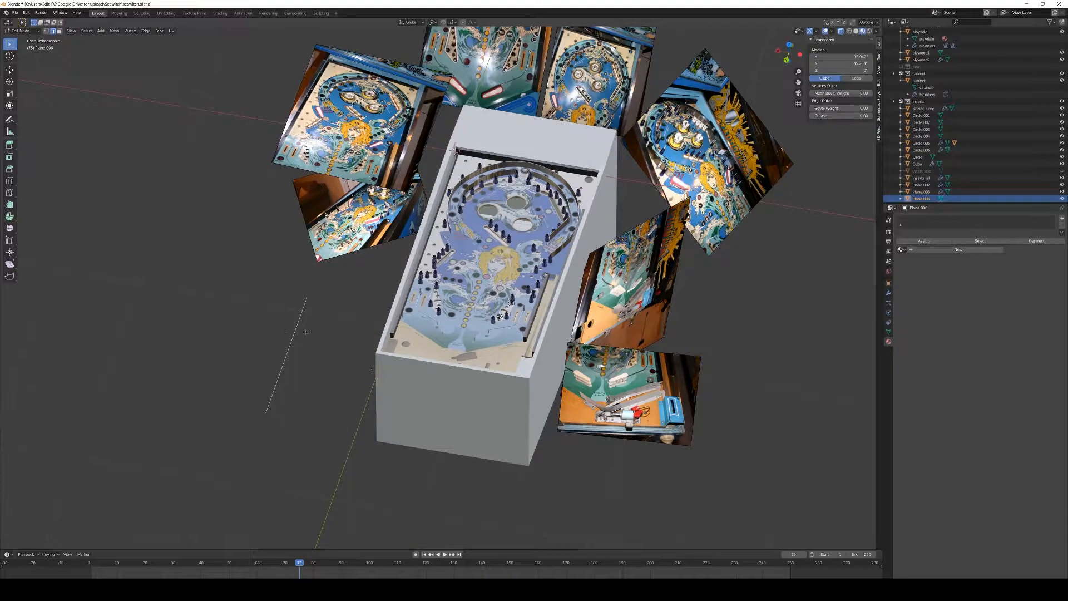
Shorten the remaining edge by sliding its near end vertex towards the far end
{"action": "left_click", "coordinate": [47, 32]}
{"action": "left_click", "coordinate": [262, 420]}
{"action": "key", "text": "shift+v"}
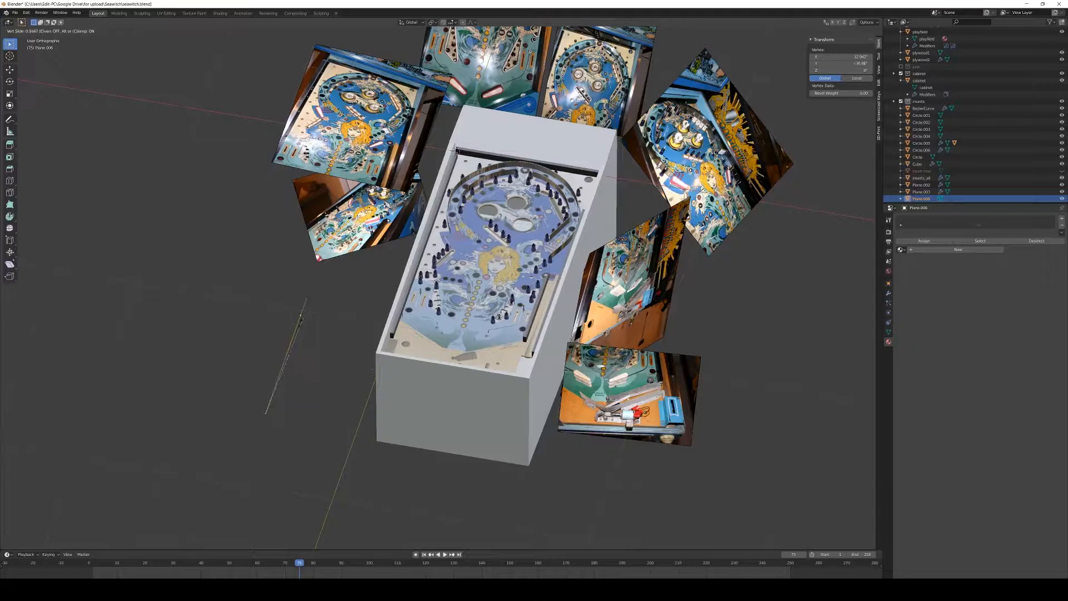
{"action": "left_click", "coordinate": [300, 322]}
Move the edge over the playfield and align it with the long rollover slot beside the lane guide
{"action": "key", "text": "Tab"}
{"action": "key", "text": "g"}
{"action": "left_click", "coordinate": [440, 321]}
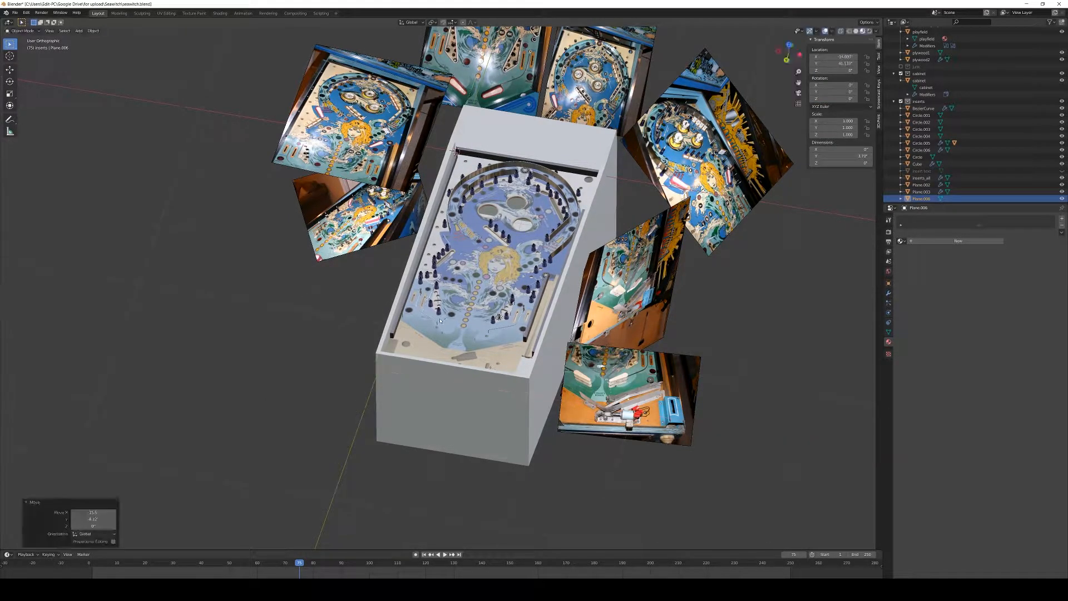
{"action": "key", "text": "KP_7"}
{"action": "scroll", "coordinate": [465, 288], "scroll_direction": "up", "scroll_amount": 8}
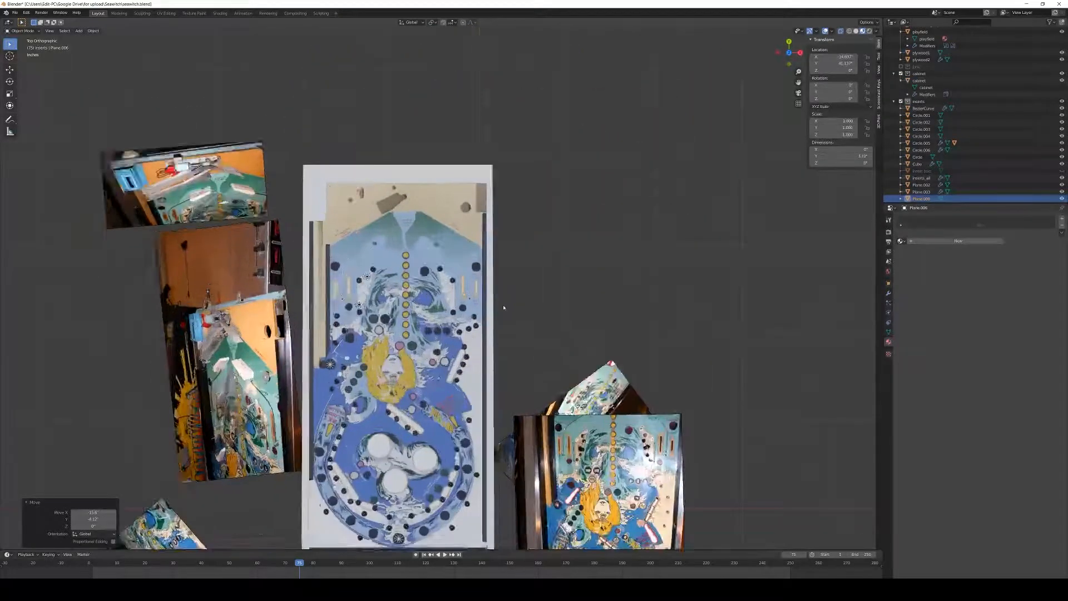
{"action": "scroll", "coordinate": [440, 285], "scroll_direction": "up", "scroll_amount": 1}
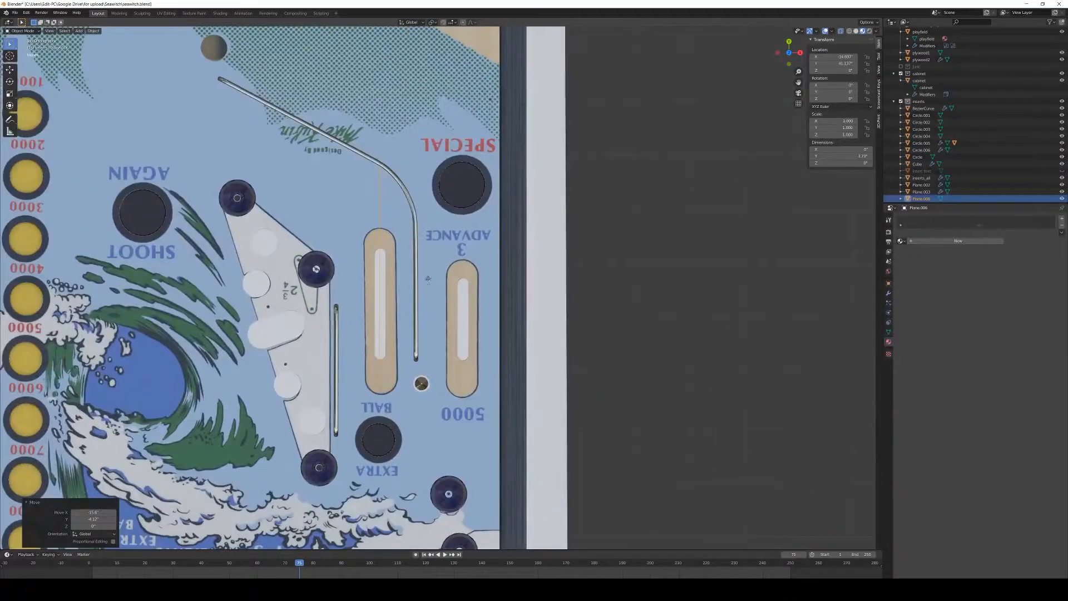
{"action": "key", "text": "g"}
{"action": "key", "text": "shift+z"}
{"action": "left_click", "coordinate": [430, 290]}
Shift the edge's end vertex along Y to leave a short segment at the end of the rollover slot
{"action": "key", "text": "Tab"}
{"action": "key", "text": "g"}
{"action": "key", "text": "y"}
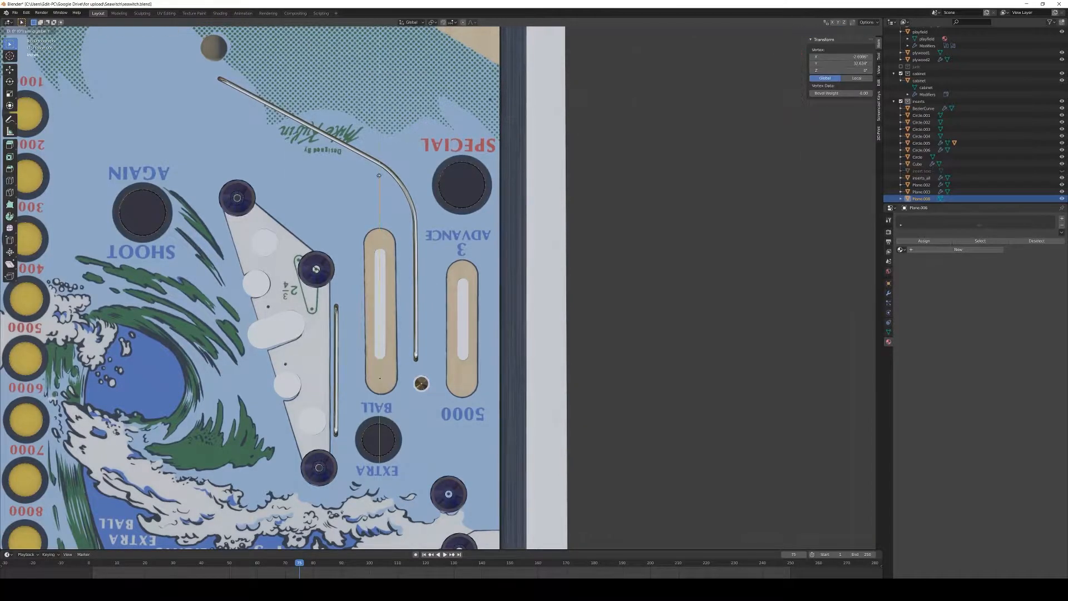
{"action": "left_click", "coordinate": [386, 348]}
{"action": "mouse_move", "coordinate": [387, 349]}
{"action": "middle_mouse_down"}
{"action": "mouse_move", "coordinate": [426, 281]}
{"action": "mouse_move", "coordinate": [413, 381]}
{"action": "middle_mouse_up"}
{"action": "key", "text": "Tab"}
Show the scene in wireframe and lower the short edge along Z to the rollover slot
{"action": "key", "text": "z"}
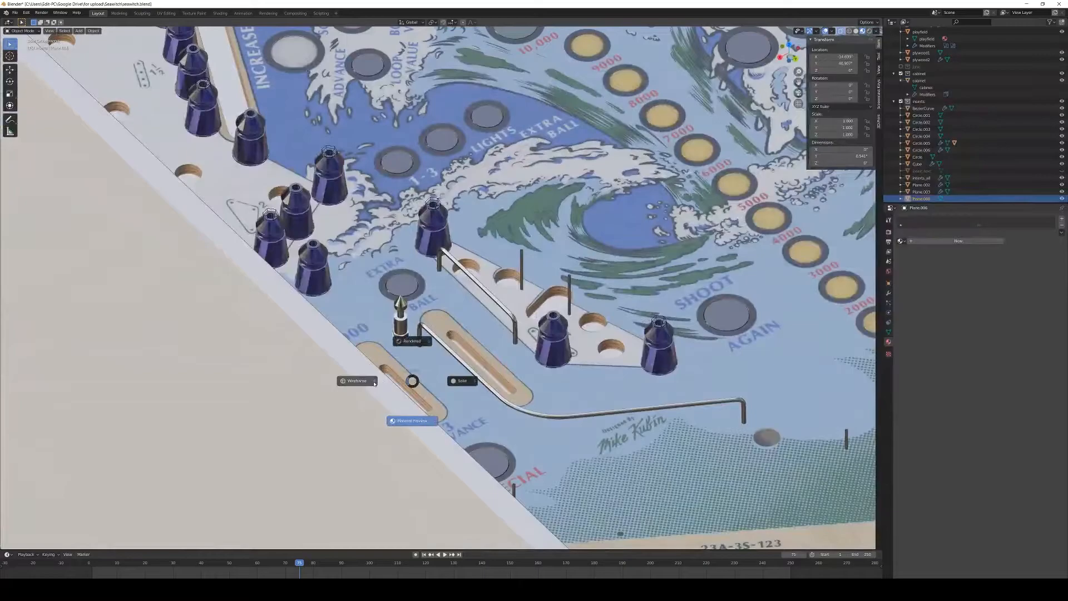
{"action": "left_click", "coordinate": [374, 383]}
{"action": "key", "text": "g"}
{"action": "key", "text": "z"}
{"action": "left_click", "coordinate": [454, 388]}
{"action": "middle_click_drag", "start_coordinate": [466, 402], "coordinate": [510, 375]}
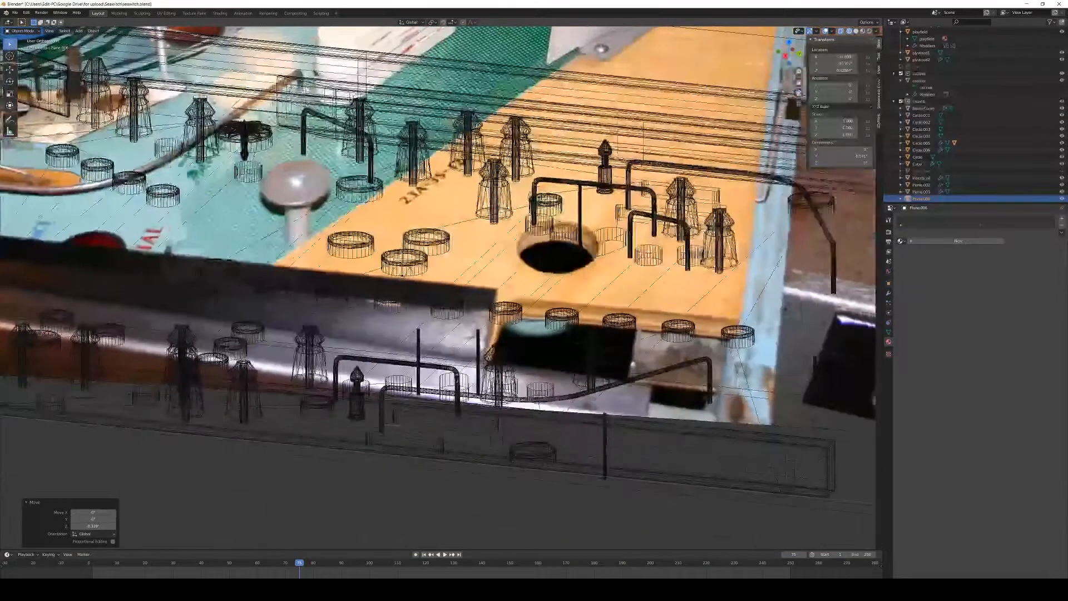
{"action": "key", "text": "g"}
{"action": "key", "text": "z"}
{"action": "left_click", "coordinate": [402, 275]}
Extrude the edge's end vertex about 0.54 inches up along Z, and fine-tune its height downwards
{"action": "middle_click_drag", "start_coordinate": [402, 275], "coordinate": [465, 350]}
{"action": "scroll", "coordinate": [470, 393], "scroll_direction": "up", "scroll_amount": 4}
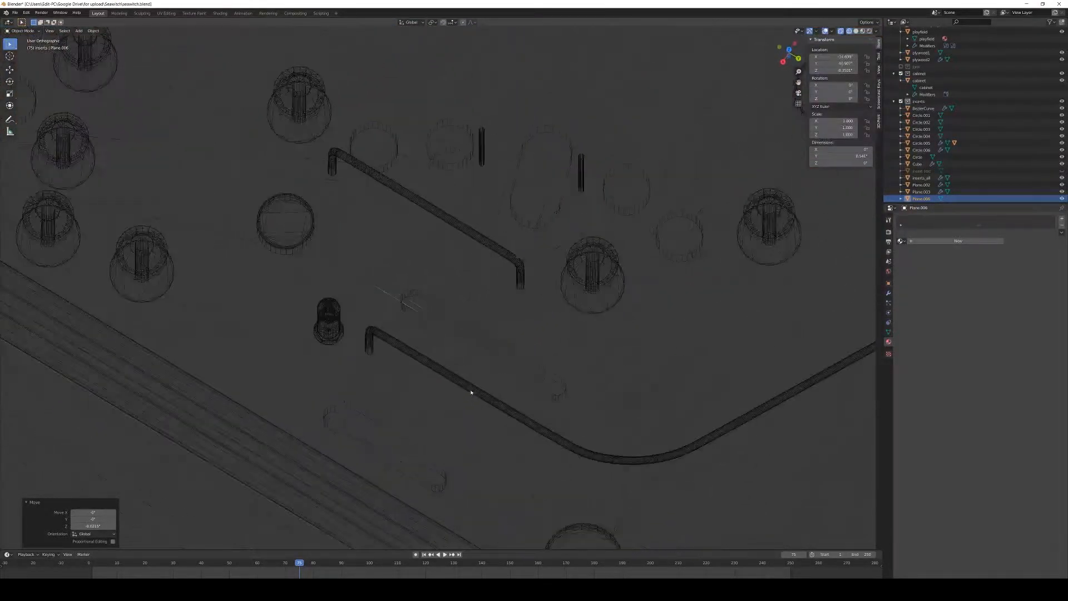
{"action": "key", "text": "Tab"}
{"action": "middle_click_drag", "start_coordinate": [424, 312], "coordinate": [442, 308]}
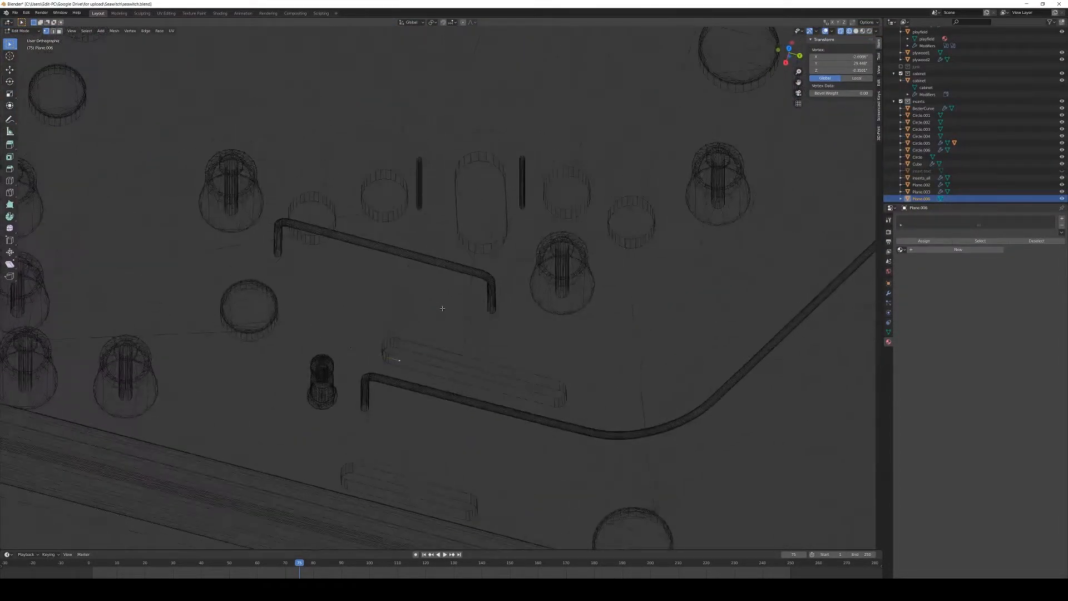
{"action": "key", "text": "g"}
{"action": "key", "text": "z"}
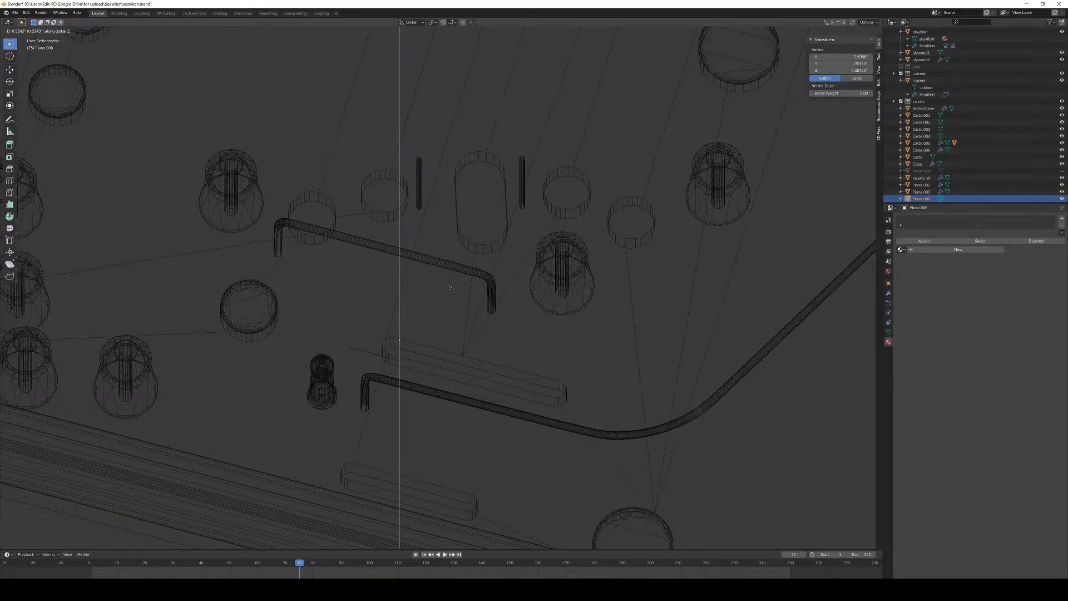
{"action": "left_click", "coordinate": [449, 287]}
{"action": "middle_click_drag", "start_coordinate": [449, 287], "coordinate": [464, 276]}
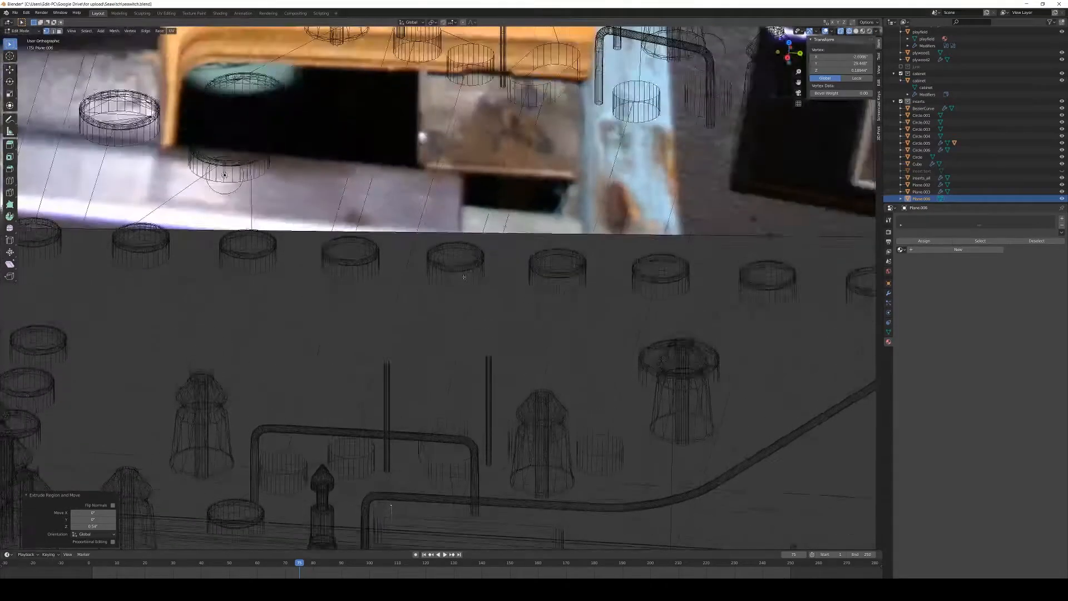
{"action": "key", "text": "g"}
{"action": "key", "text": "z"}
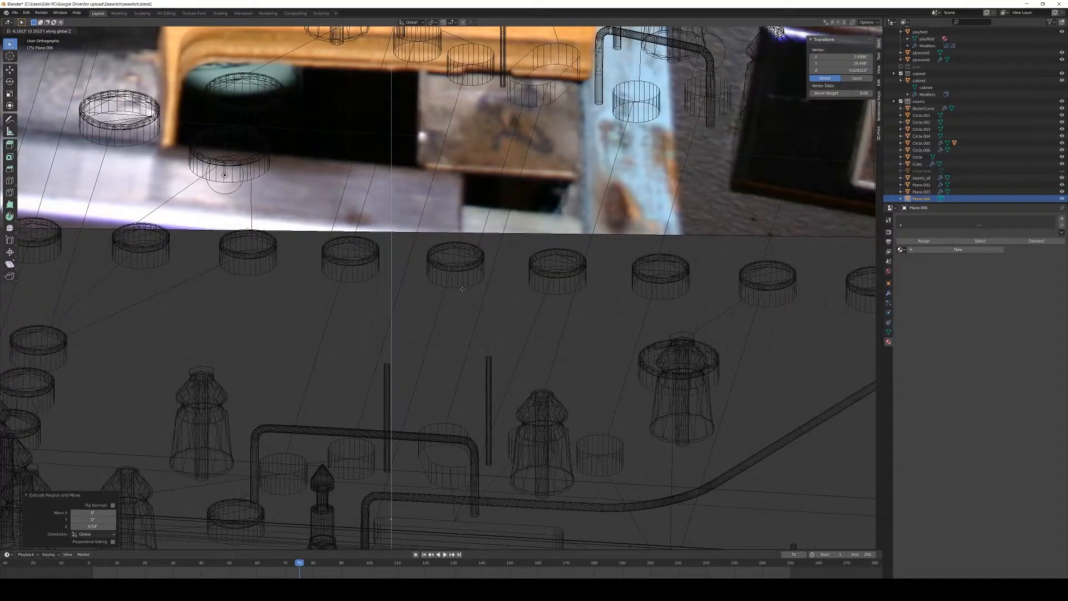
{"action": "left_click", "coordinate": [461, 290]}
Slide the upper vertex slightly and extrude a segment about 0.7 inches along Y inside the slot
{"action": "middle_click_drag", "start_coordinate": [462, 290], "coordinate": [468, 369]}
{"action": "key", "text": "KP_7"}
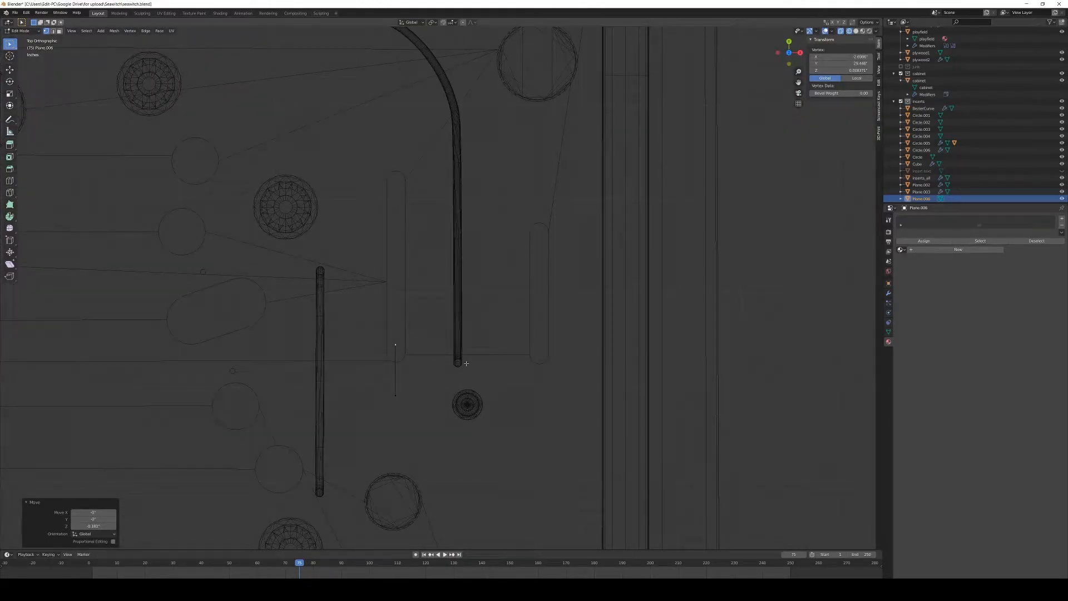
{"action": "key", "text": "g"}
{"action": "key", "text": "g"}
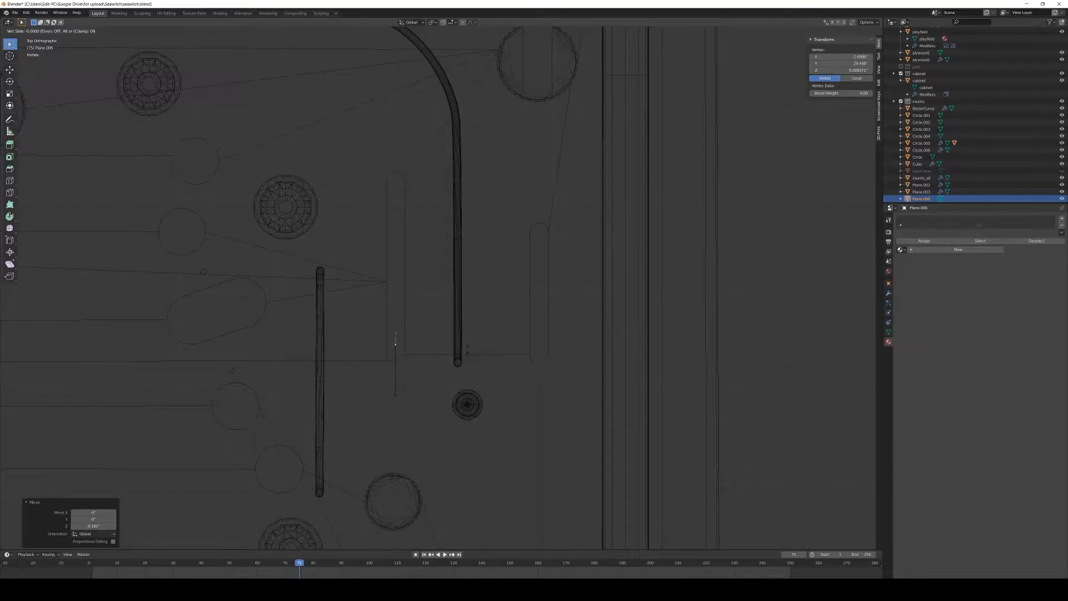
{"action": "left_click", "coordinate": [464, 335]}
{"action": "key", "text": "g"}
{"action": "key", "text": "y"}
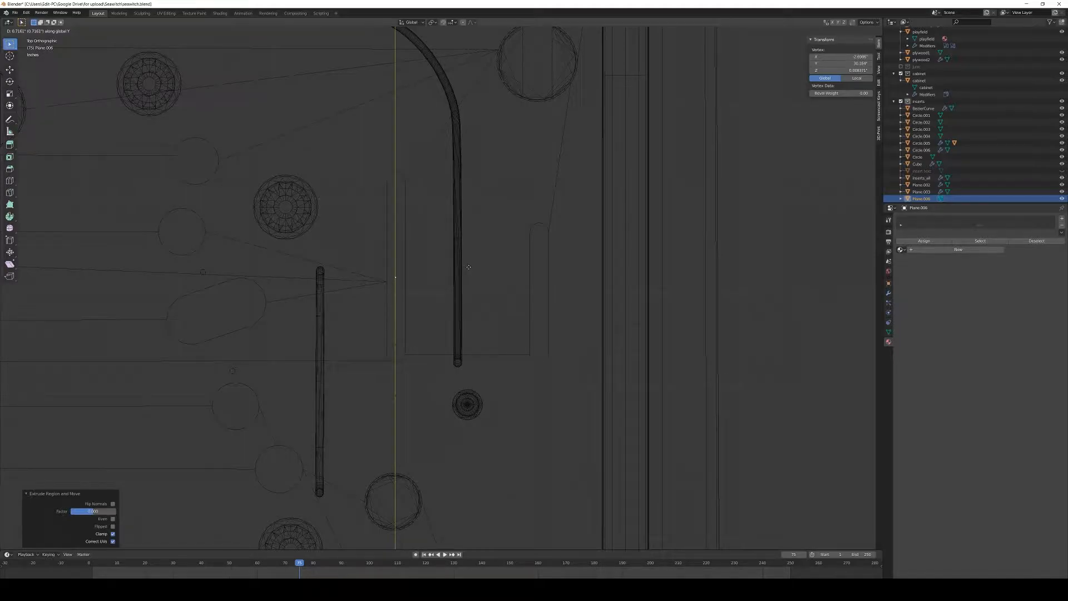
{"action": "left_click", "coordinate": [469, 267]}
Raise the segment's end vertex along Z and extrude a further segment about 0.98 inches along Y
{"action": "middle_click_drag", "start_coordinate": [468, 267], "coordinate": [348, 396]}
{"action": "key", "text": "g"}
{"action": "key", "text": "z"}
{"action": "left_click", "coordinate": [427, 324]}
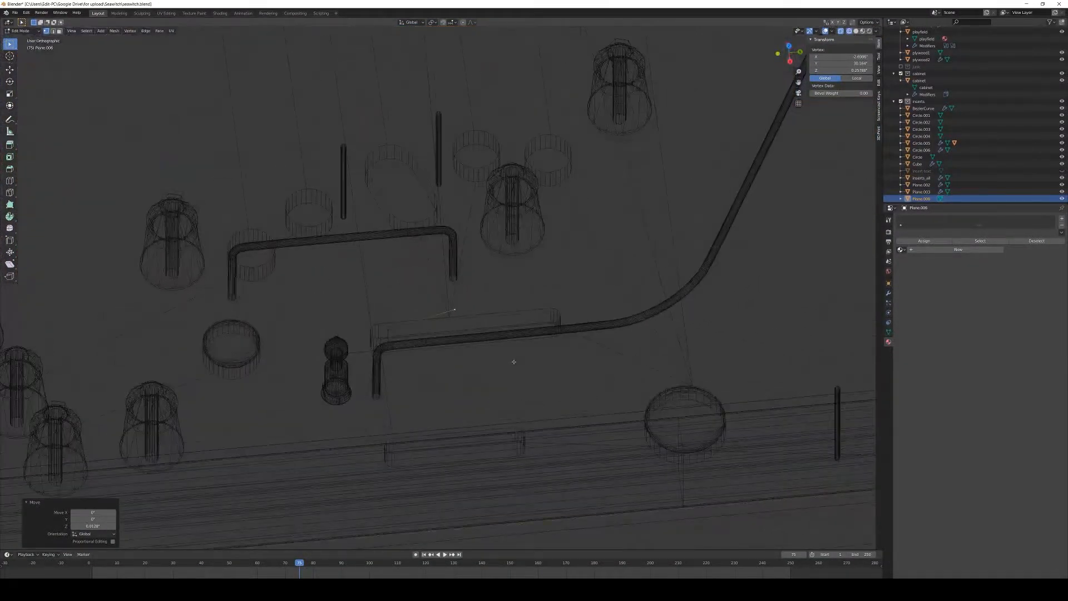
{"action": "key", "text": "KP_7"}
{"action": "key", "text": "g"}
{"action": "key", "text": "y"}
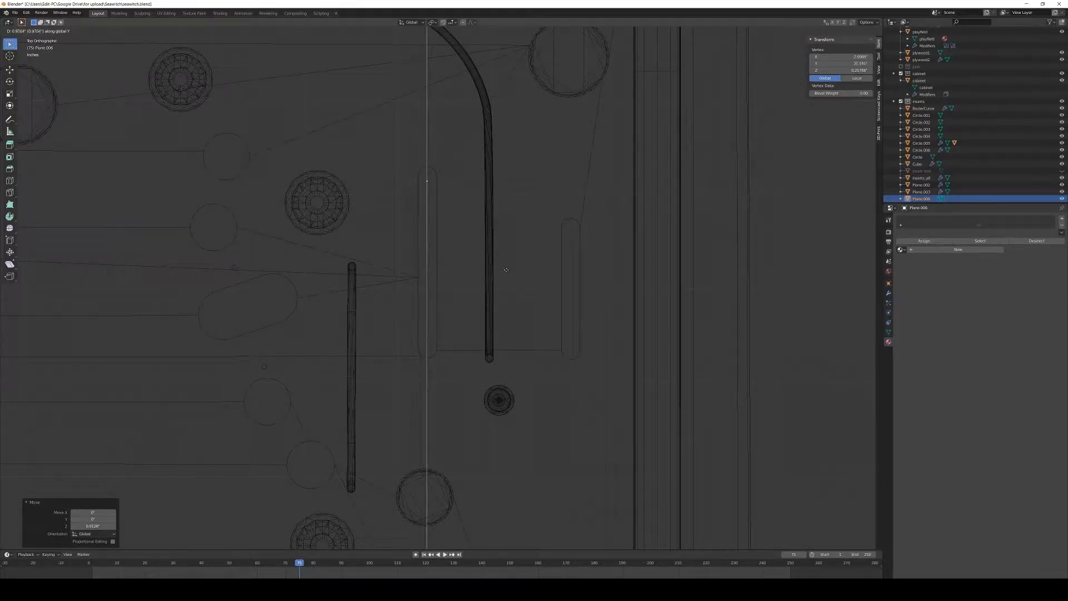
{"action": "left_click", "coordinate": [506, 270]}
Lower the wire's new end vertex along Z to form a downward slope, and nudge it near the slot's far end
{"action": "middle_click_drag", "start_coordinate": [545, 350], "coordinate": [498, 305]}
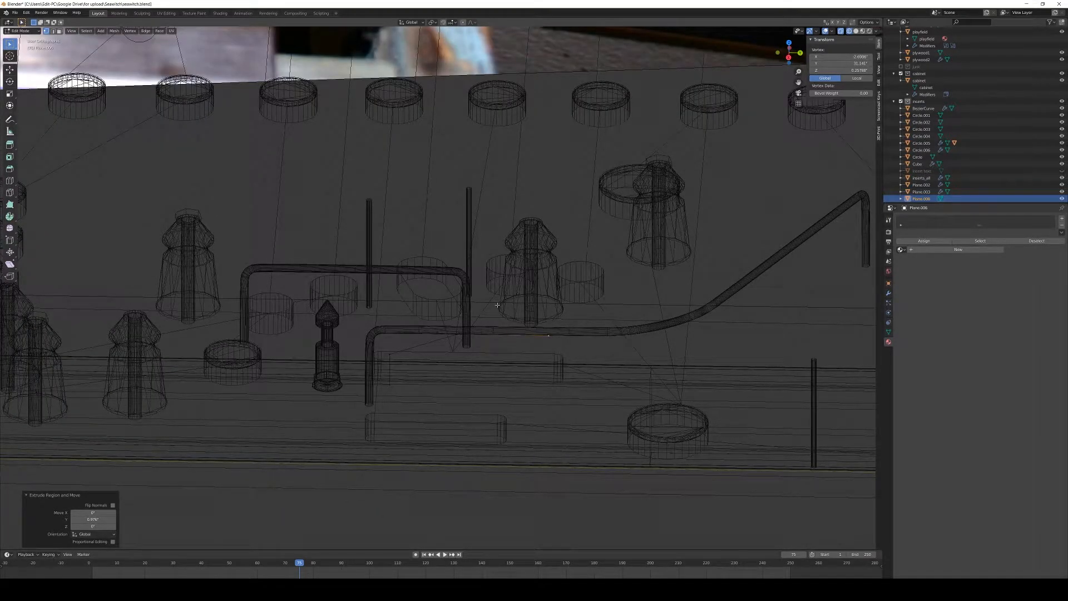
{"action": "key", "text": "g"}
{"action": "key", "text": "z"}
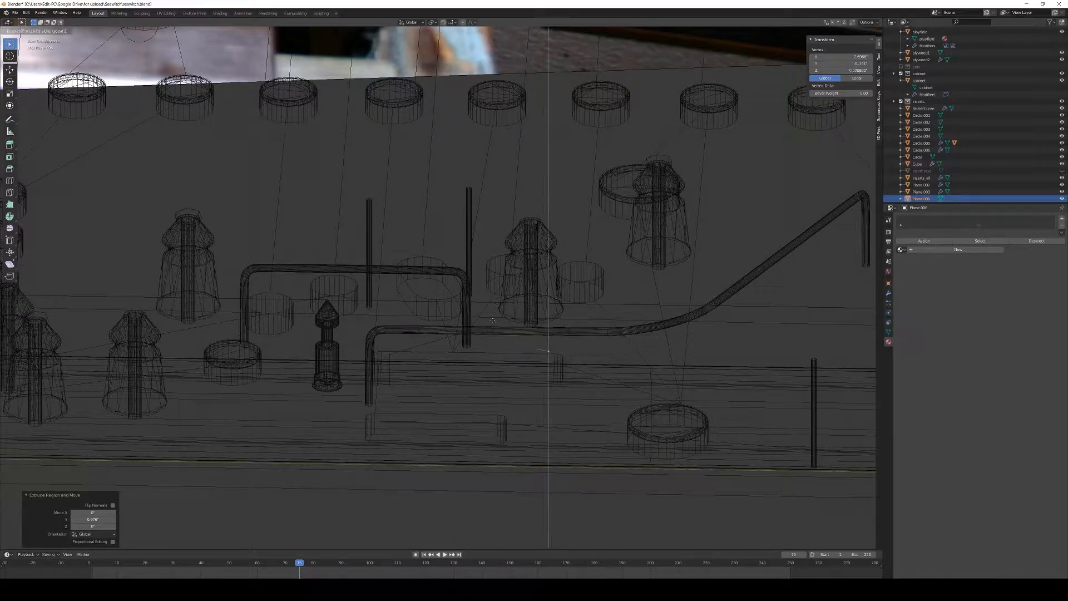
{"action": "left_click", "coordinate": [492, 322]}
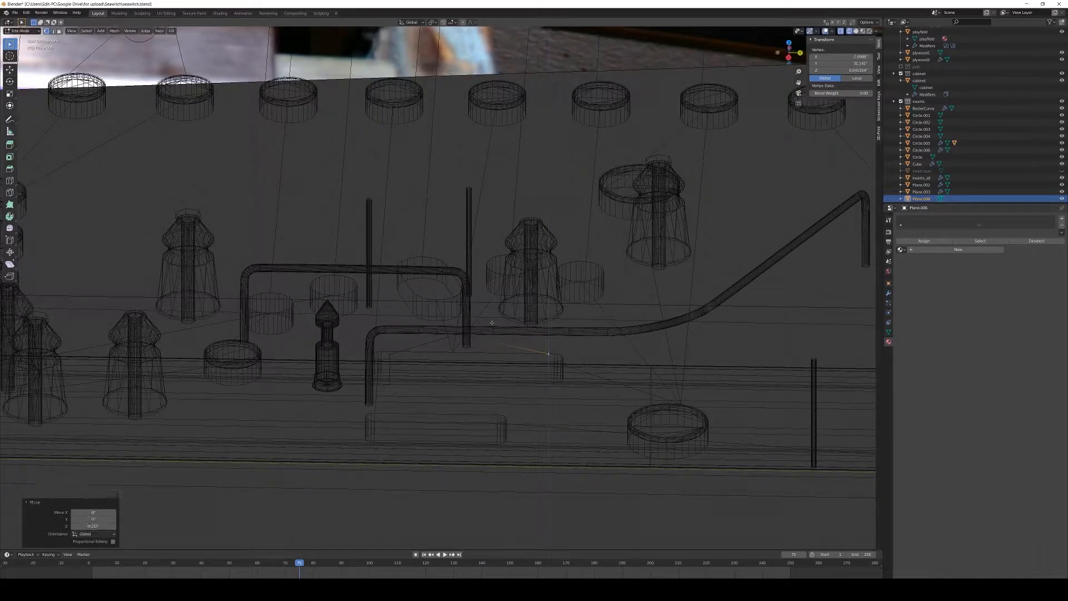
{"action": "key", "text": "g"}
{"action": "left_click", "coordinate": [489, 324]}
Extrude the end vertex about 0.41 inches down and shift the new vertex outwards along Y to slant the leg
{"action": "key", "text": "g"}
{"action": "key", "text": "z"}
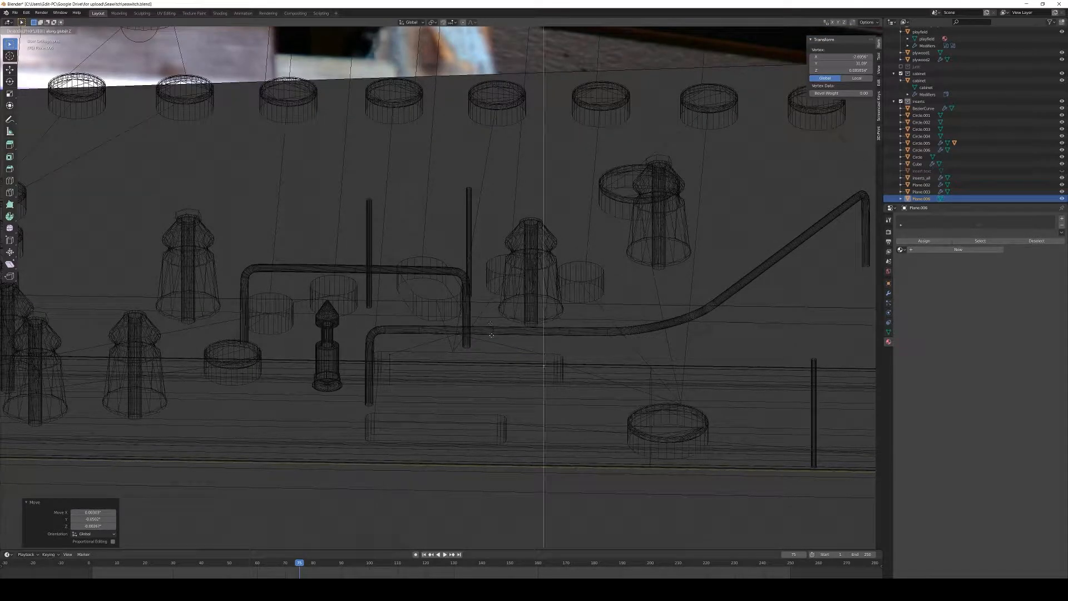
{"action": "left_click", "coordinate": [496, 357]}
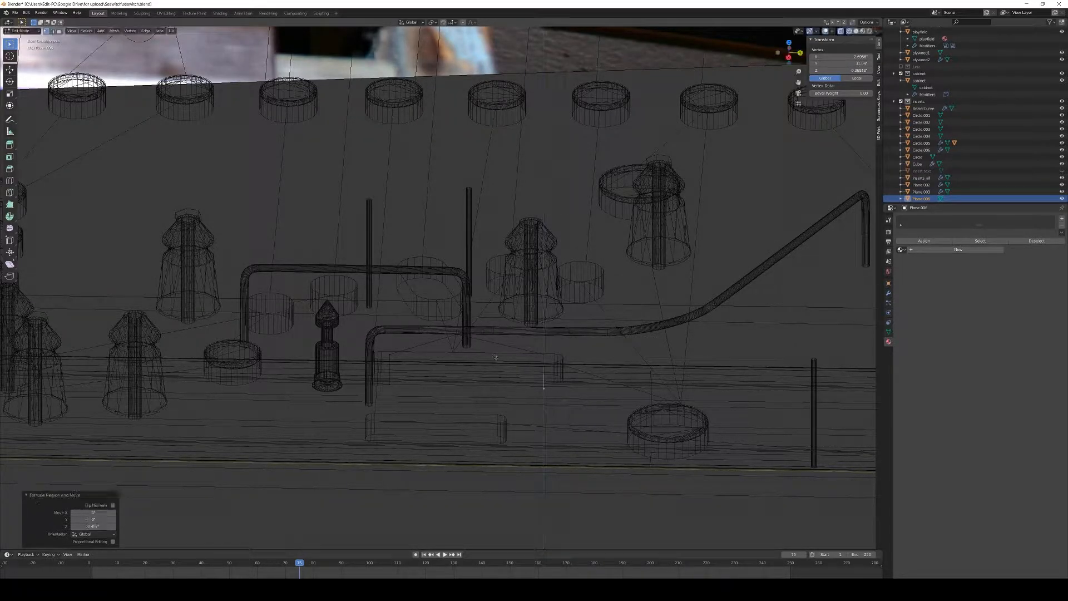
{"action": "key", "text": "g"}
{"action": "key", "text": "y"}
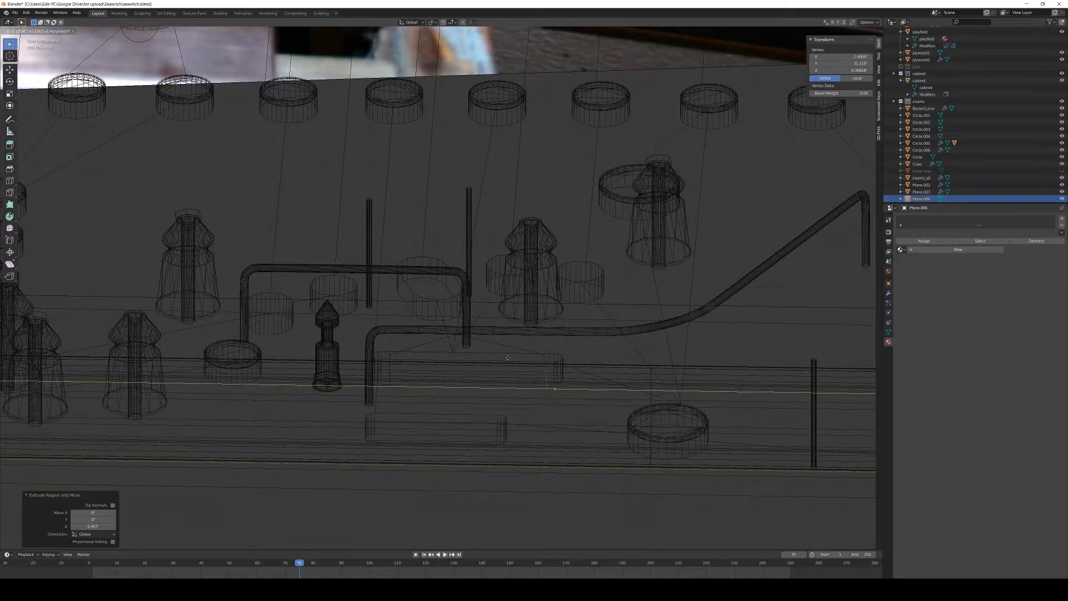
{"action": "left_click", "coordinate": [514, 358]}
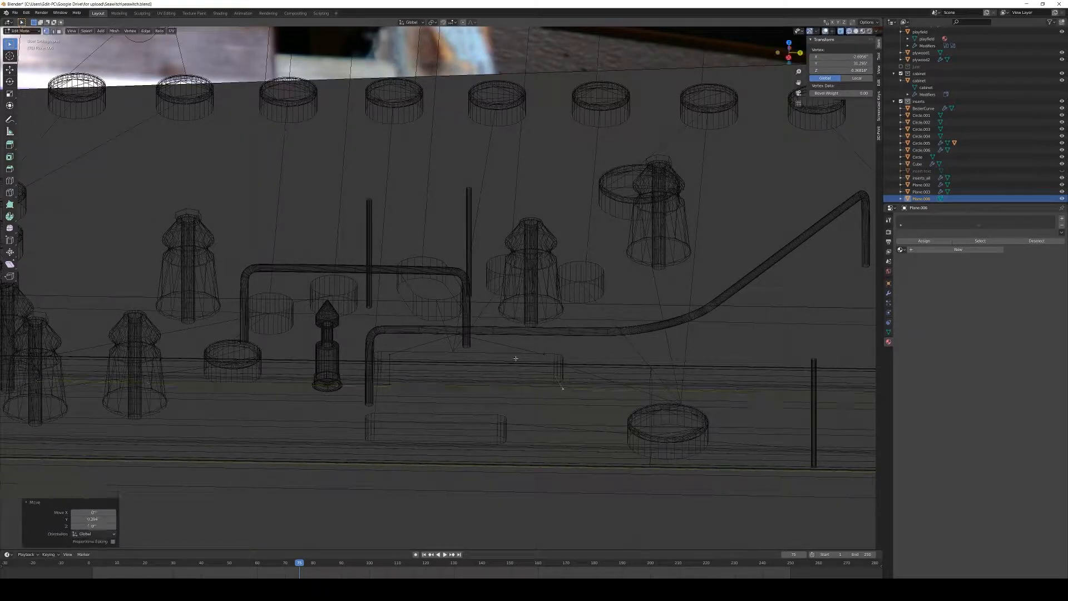
Adjust the position of the wire's raised middle vertex along Y
{"action": "key", "text": "Tab"}
{"action": "mouse_move", "coordinate": [523, 358]}
{"action": "middle_mouse_down"}
{"action": "mouse_move", "coordinate": [508, 370]}
{"action": "mouse_move", "coordinate": [507, 397]}
{"action": "mouse_move", "coordinate": [534, 374]}
{"action": "mouse_move", "coordinate": [529, 384]}
{"action": "mouse_move", "coordinate": [507, 348]}
{"action": "middle_mouse_up"}
{"action": "key", "text": "Tab"}
{"action": "left_click", "coordinate": [453, 291]}
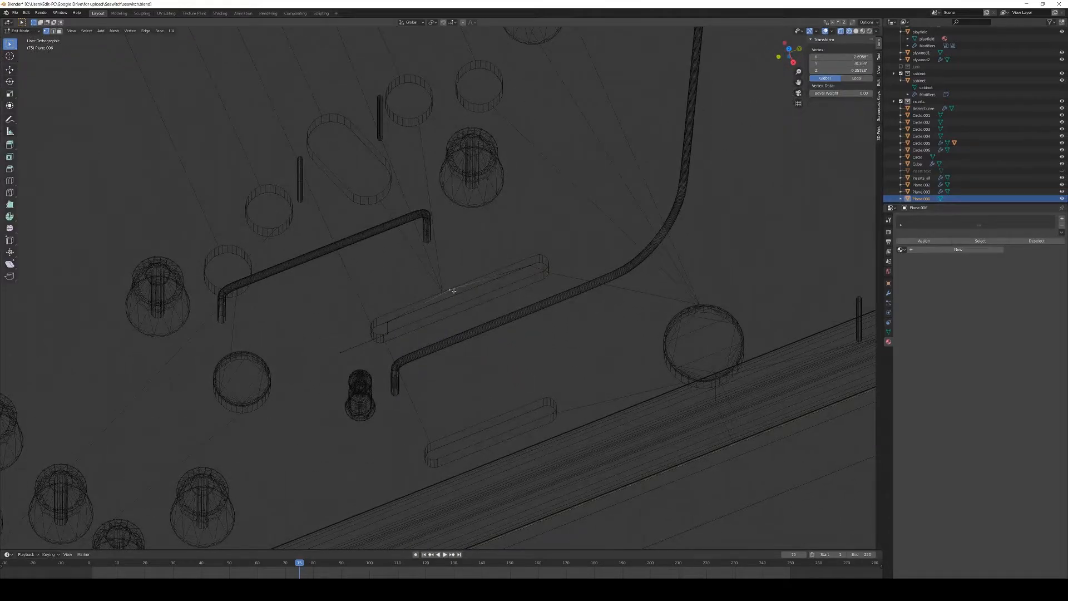
{"action": "key", "text": "g"}
{"action": "key", "text": "y"}
{"action": "left_click", "coordinate": [445, 293]}
{"action": "middle_click_drag", "start_coordinate": [445, 293], "coordinate": [476, 281]}
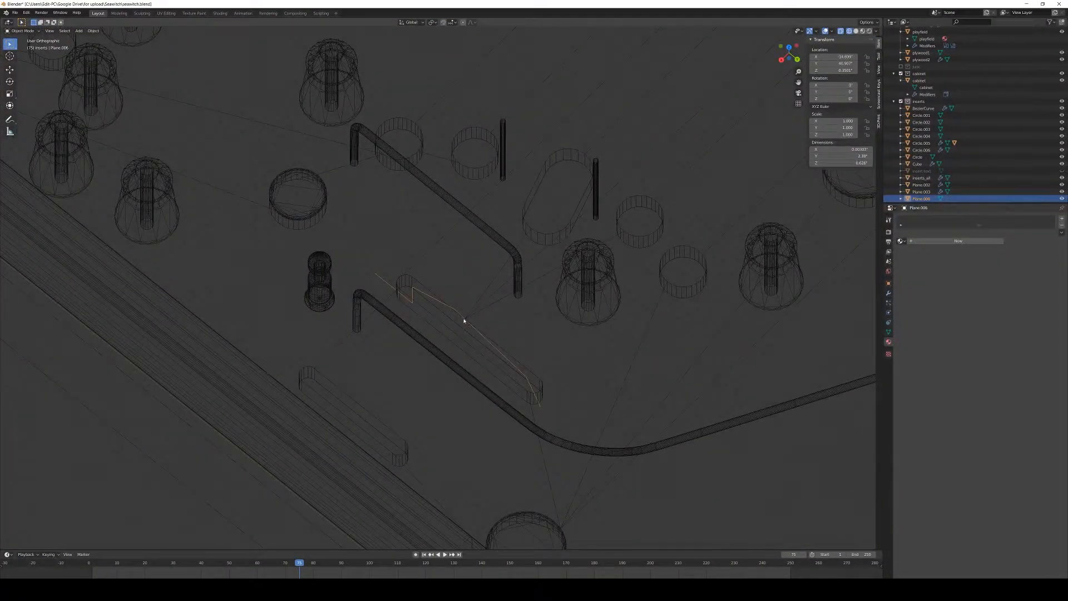
Duplicate the whole wire profile along X onto the neighbouring shorter rollover slot
{"action": "middle_click_drag", "start_coordinate": [464, 321], "coordinate": [439, 281]}
{"action": "key", "text": "KP_7"}
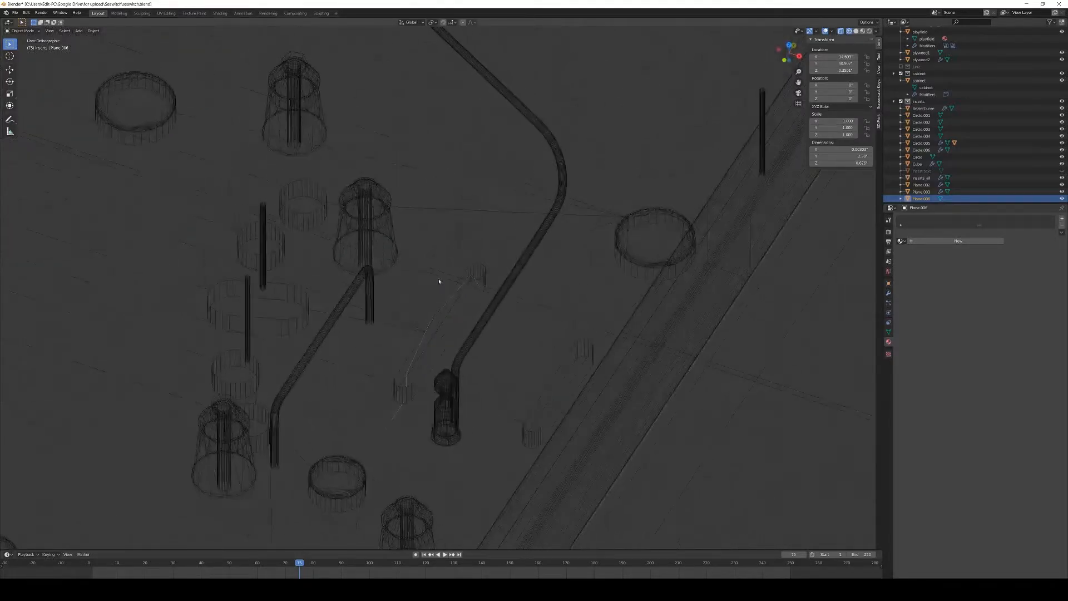
{"action": "key", "text": "KP_7"}
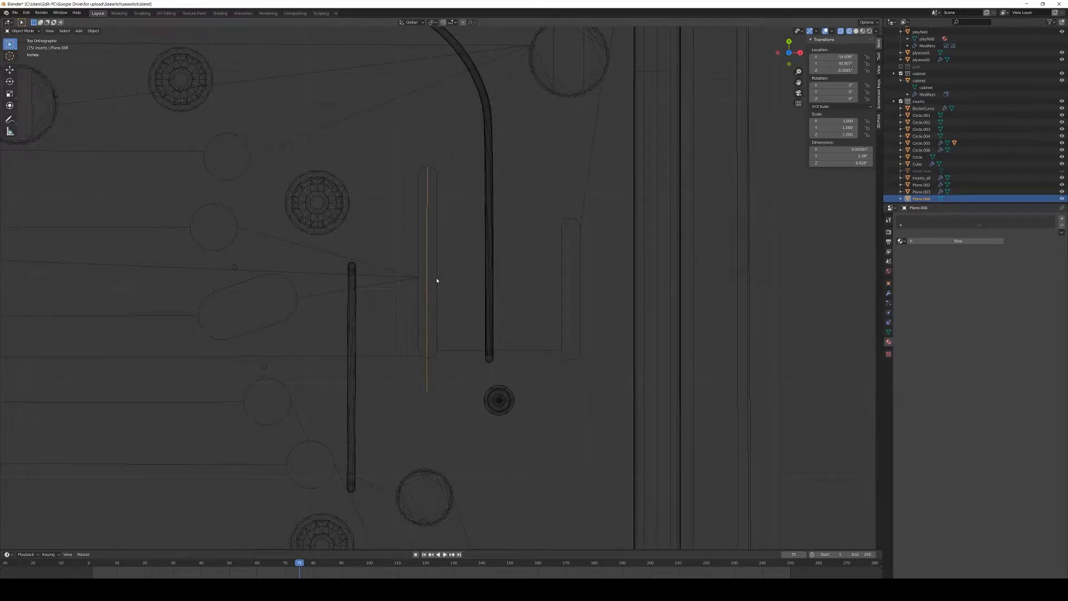
{"action": "key", "text": "Tab"}
{"action": "key", "text": "l"}
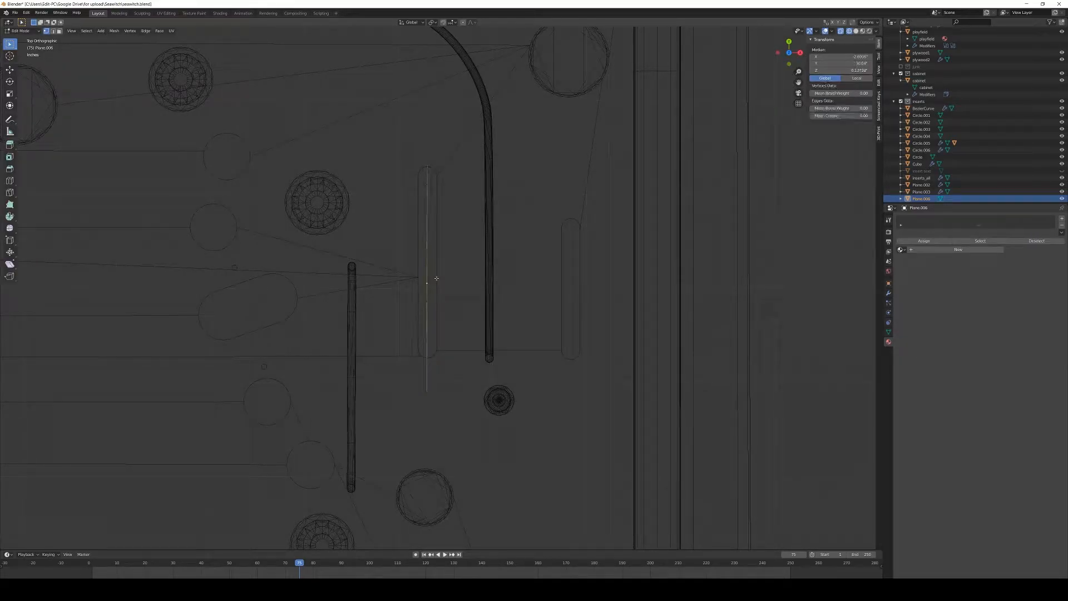
{"action": "key", "text": "shift+d"}
{"action": "key", "text": "x"}
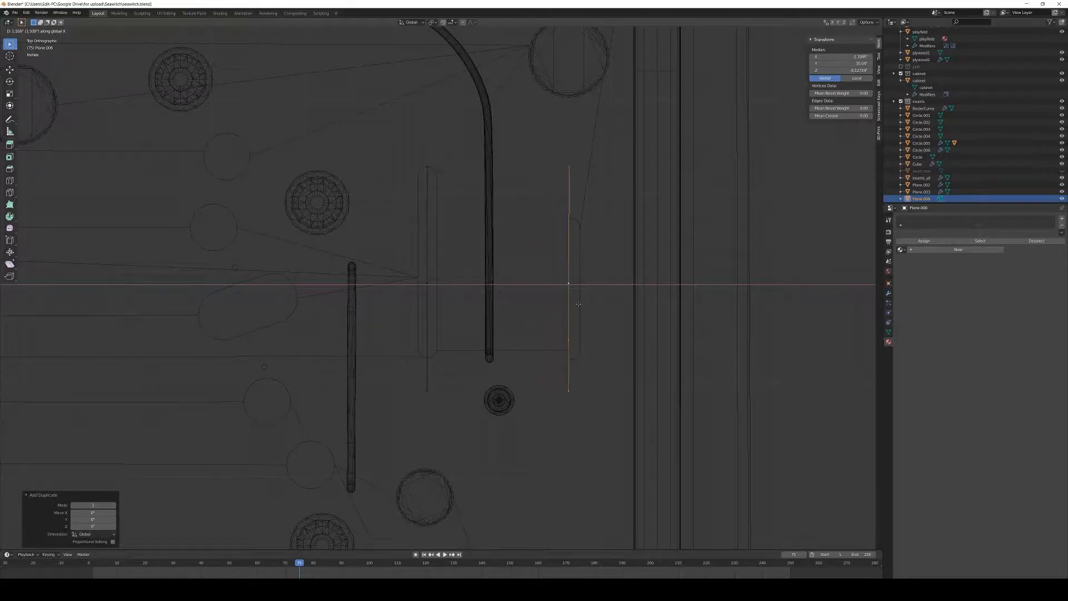
{"action": "left_click", "coordinate": [581, 304]}
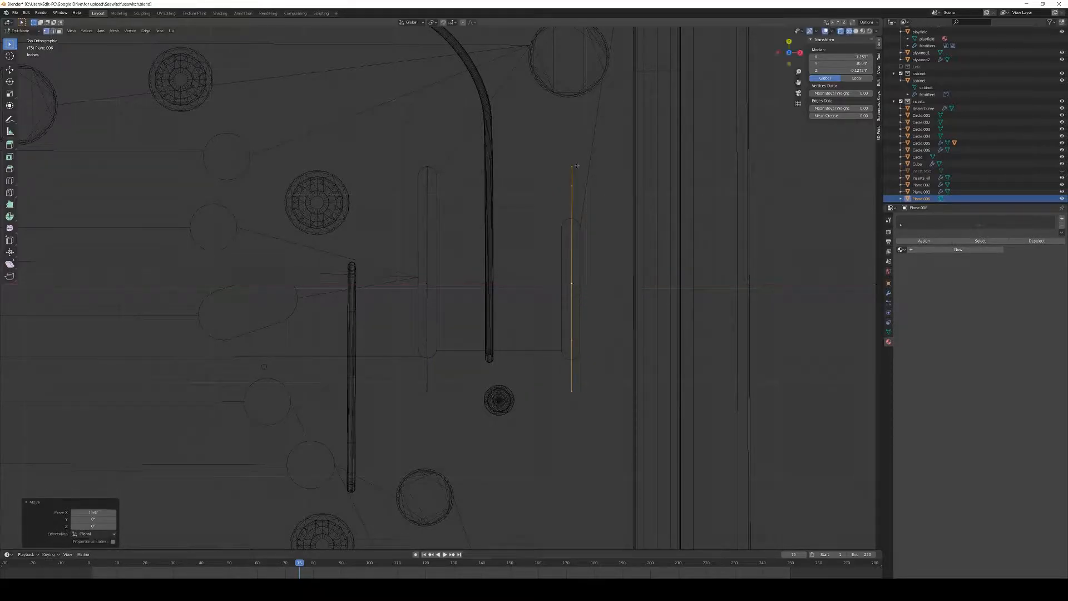
Delete the duplicated wire profile's far vertices so it ends midway along the shorter slot
{"action": "left_click", "coordinate": [574, 183]}
{"action": "key", "text": "x"}
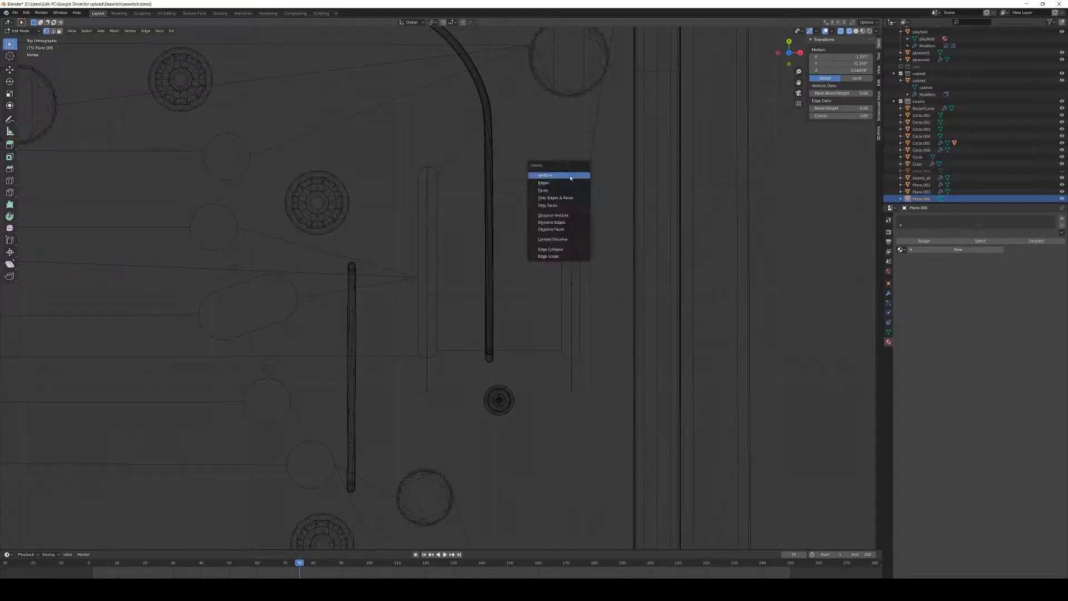
{"action": "left_click", "coordinate": [574, 184]}
{"action": "key", "text": "Tab"}
{"action": "middle_click_drag", "start_coordinate": [632, 339], "coordinate": [556, 300]}
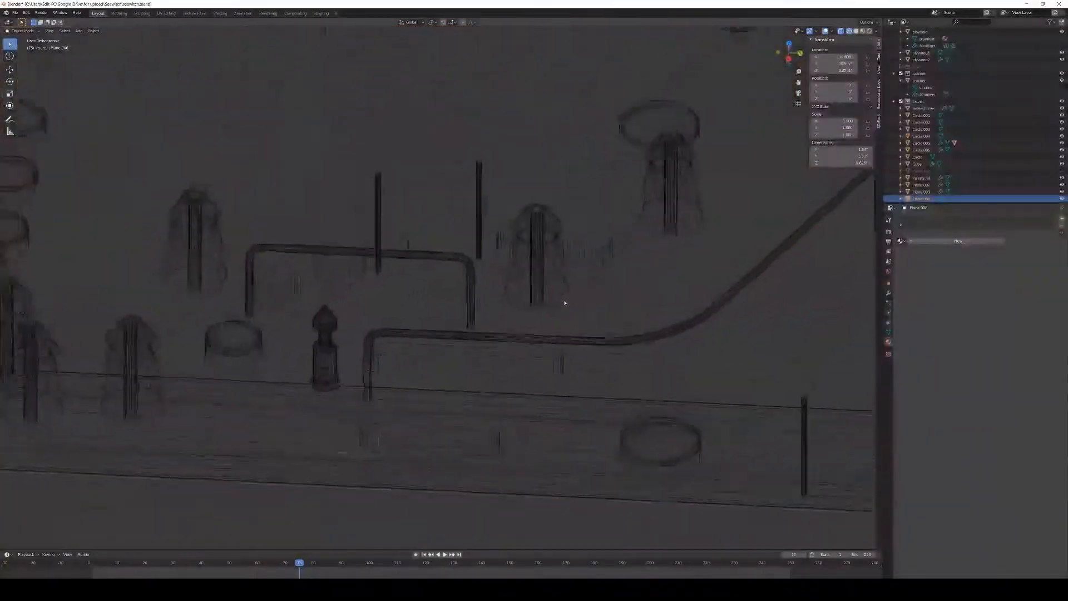
{"action": "middle_click_drag", "start_coordinate": [563, 303], "coordinate": [498, 322]}
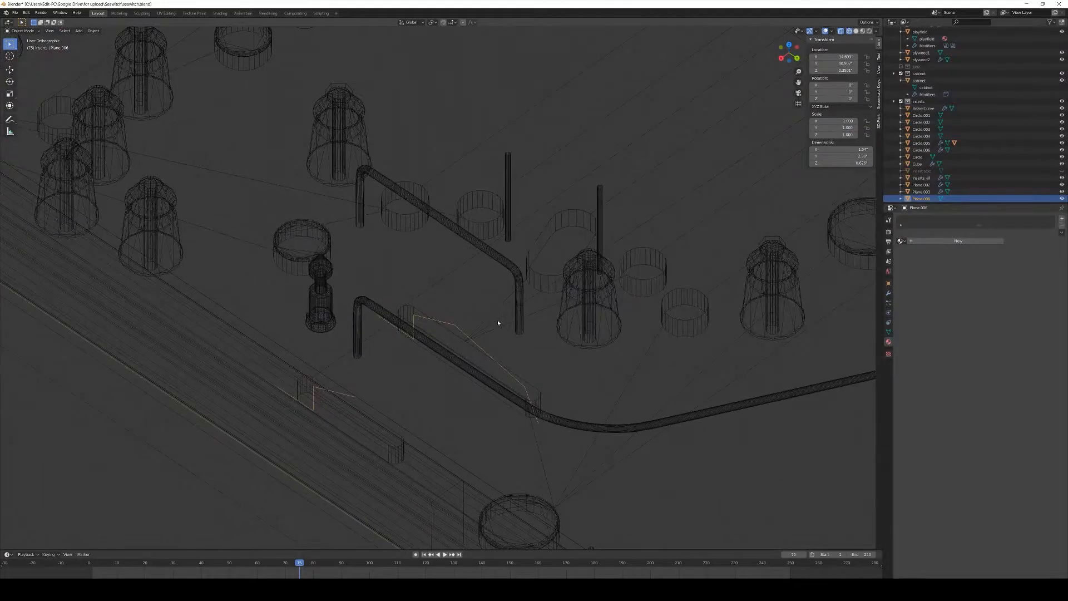
Round the four bends of the longer wire profile and the two bends of the shorter one with a vertex bevel
{"action": "key", "text": "Tab"}
{"action": "scroll", "coordinate": [478, 327], "scroll_direction": "up", "scroll_amount": 3}
{"action": "left_click", "coordinate": [403, 327]}
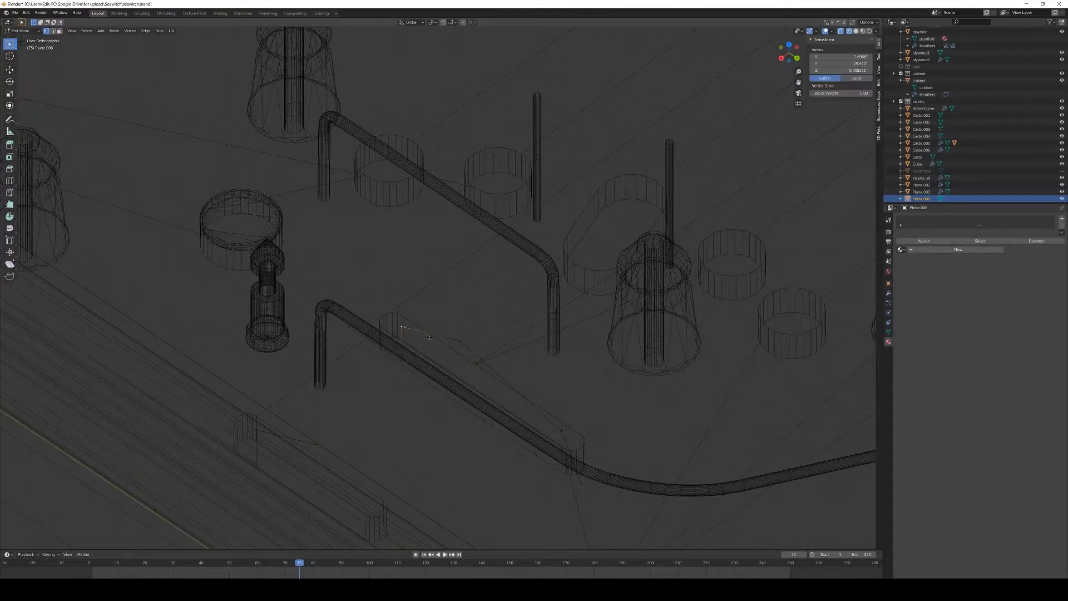
{"action": "left_click", "coordinate": [401, 362], "text": "shift"}
{"action": "left_click", "coordinate": [461, 341], "text": "shift"}
{"action": "left_click", "coordinate": [561, 431], "text": "shift"}
{"action": "left_click", "coordinate": [257, 430], "text": "shift"}
{"action": "left_click", "coordinate": [257, 464], "text": "shift"}
{"action": "middle_click_drag", "start_coordinate": [396, 434], "coordinate": [408, 435]}
{"action": "scroll", "coordinate": [411, 400], "scroll_direction": "up", "scroll_amount": 2}
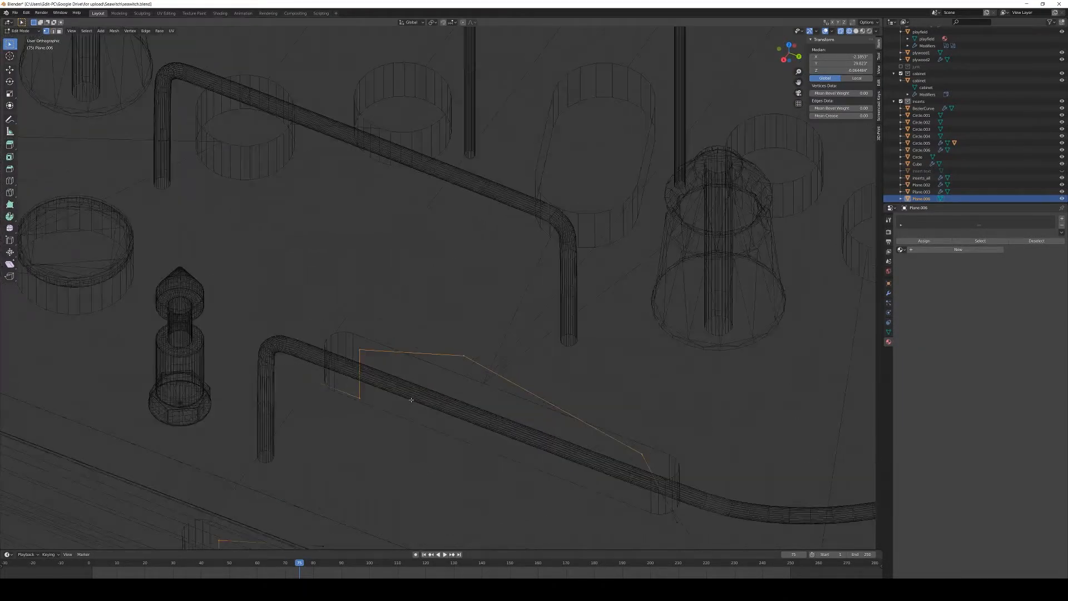
{"action": "left_click", "coordinate": [441, 443]}
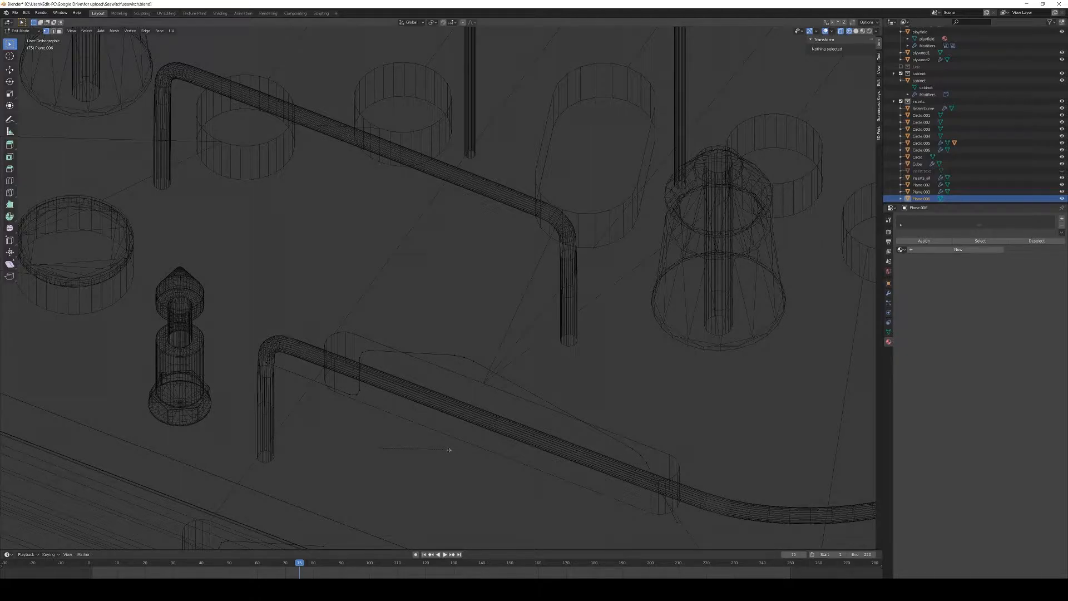
Convert the wire profile object from a mesh to a curve
{"action": "key", "text": "Tab"}
{"action": "scroll", "coordinate": [449, 446], "scroll_direction": "down", "scroll_amount": 3}
{"action": "middle_click_drag", "start_coordinate": [448, 443], "coordinate": [425, 445]}
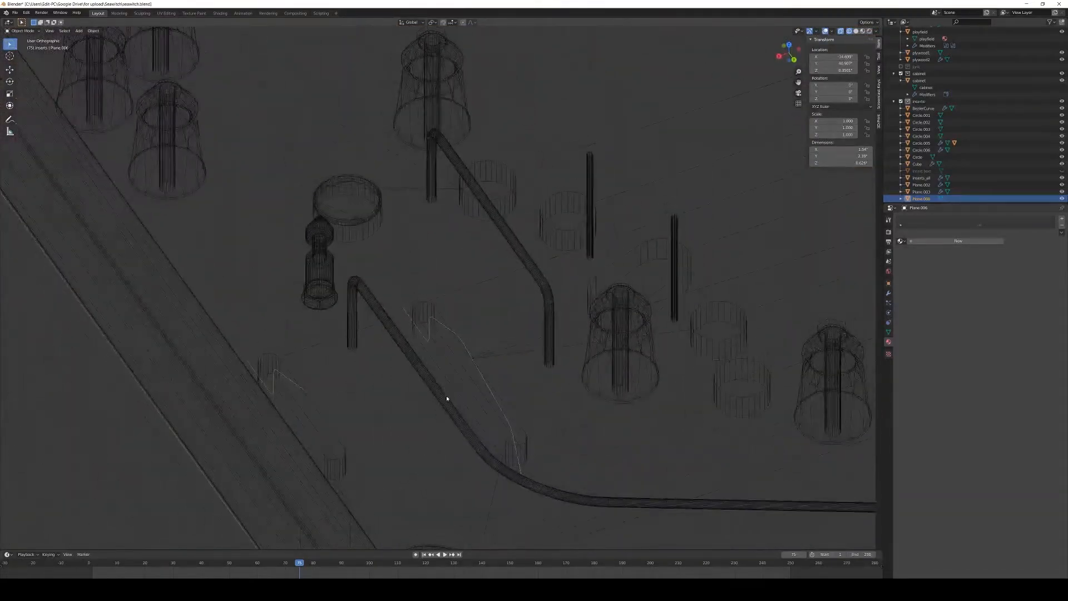
{"action": "left_click", "coordinate": [83, 31]}
{"action": "mouse_move", "coordinate": [93, 31]}
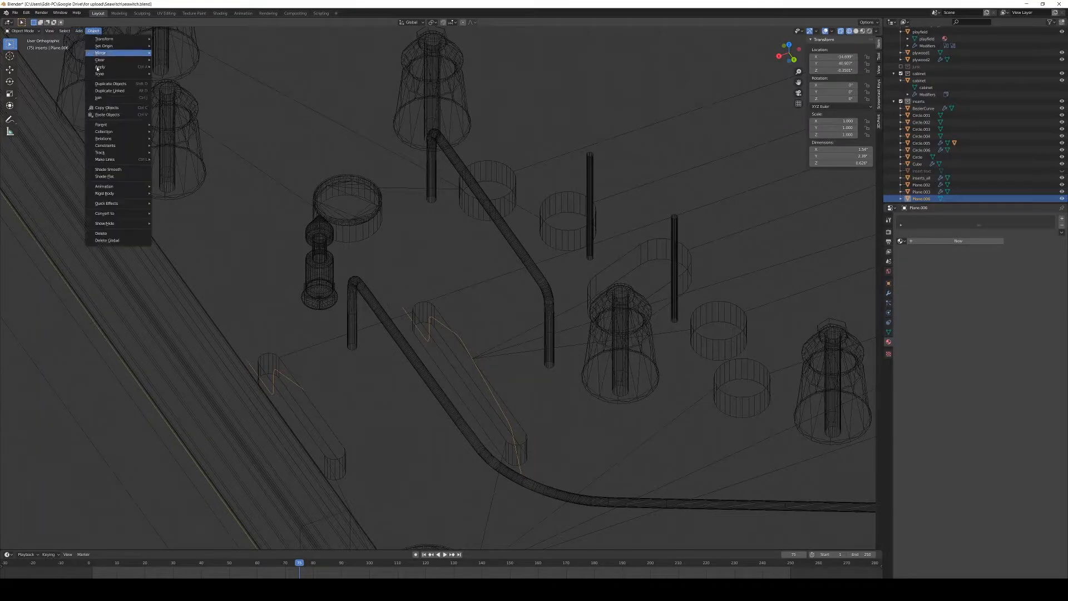
{"action": "mouse_move", "coordinate": [129, 214]}
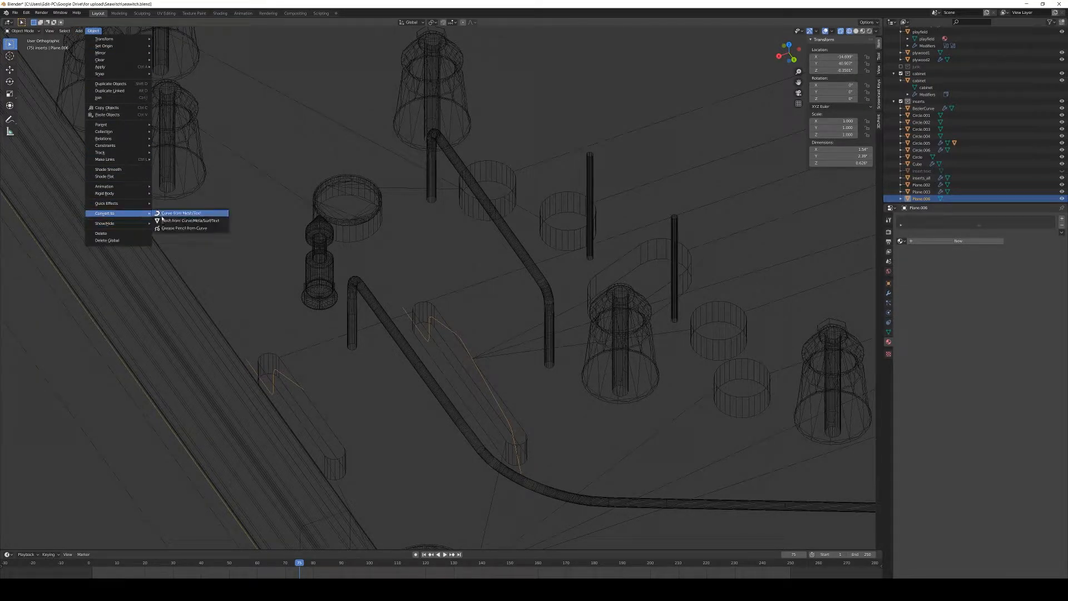
{"action": "left_click", "coordinate": [183, 213]}
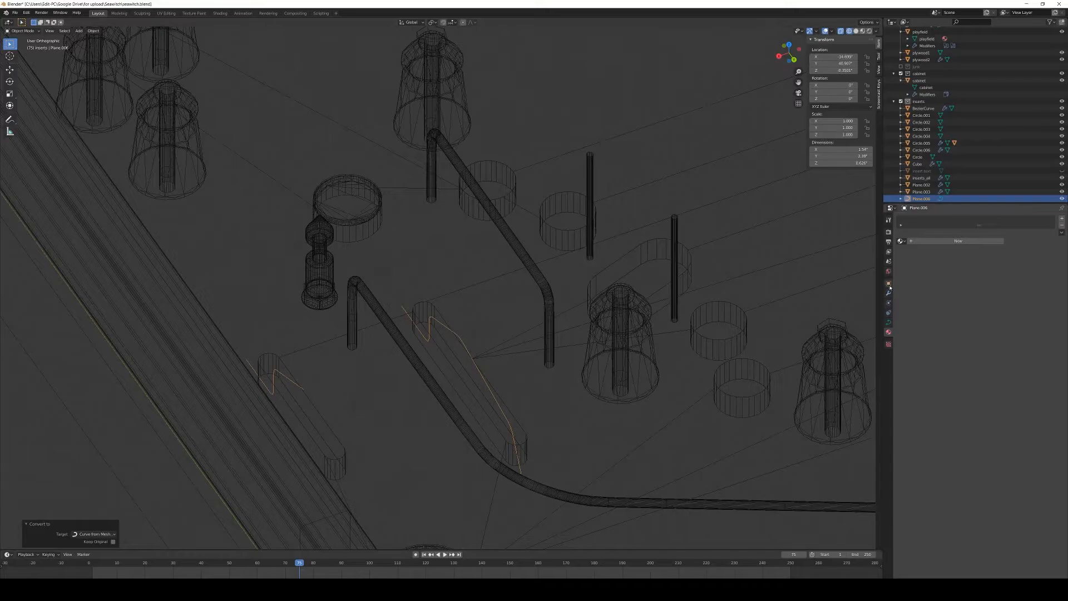
Apply all transforms (location, rotation and scale) to the wire curve and show its curve data settings
{"action": "left_click", "coordinate": [888, 322]}
{"action": "key", "text": "Tab"}
{"action": "key", "text": "Tab"}
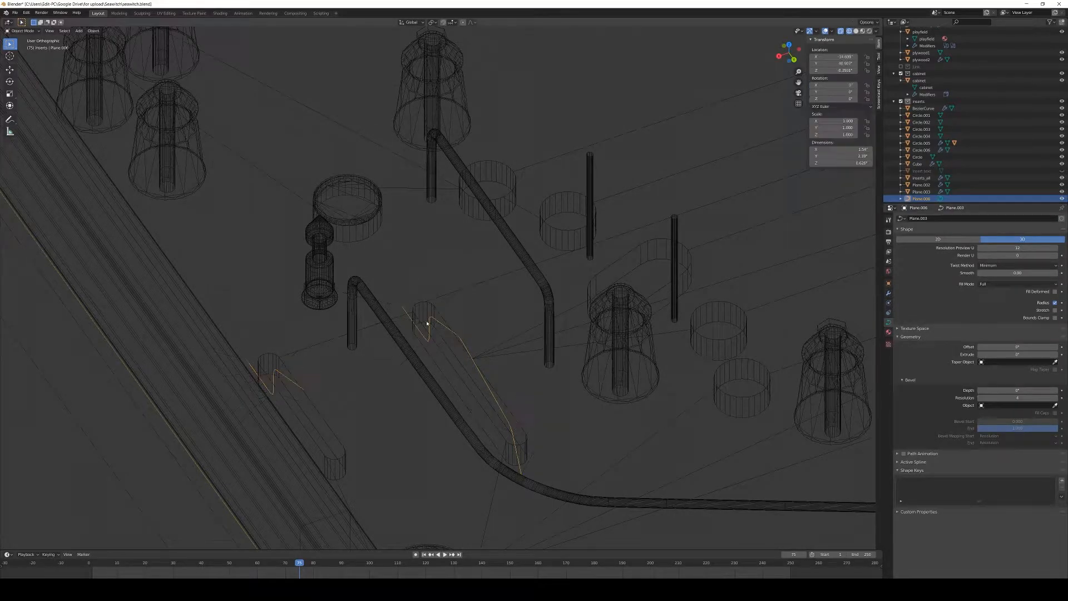
{"action": "left_click", "coordinate": [93, 31]}
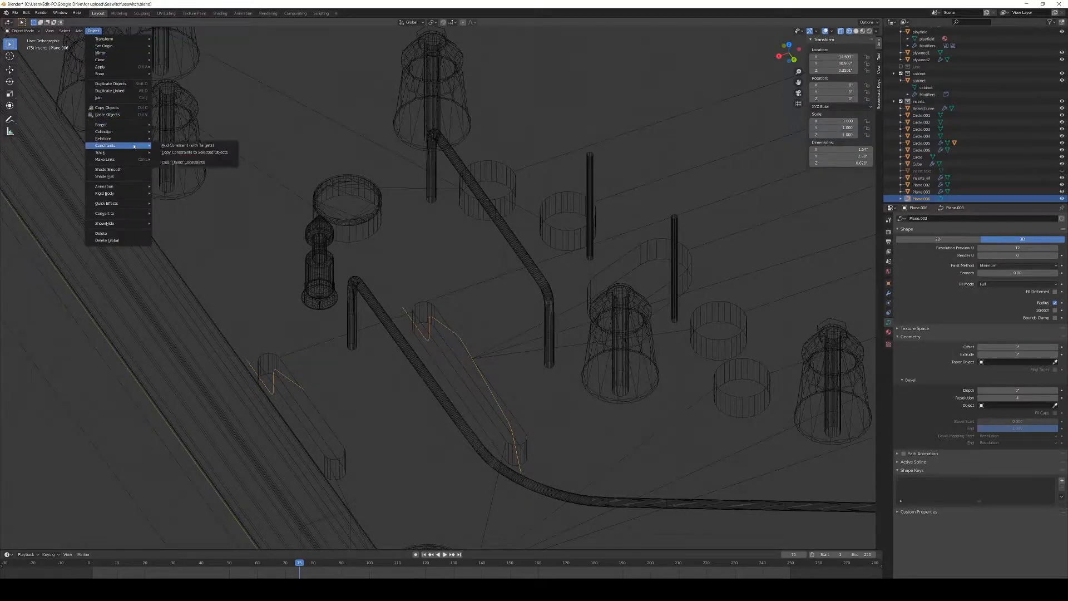
{"action": "mouse_move", "coordinate": [134, 70]}
{"action": "left_click", "coordinate": [192, 89]}
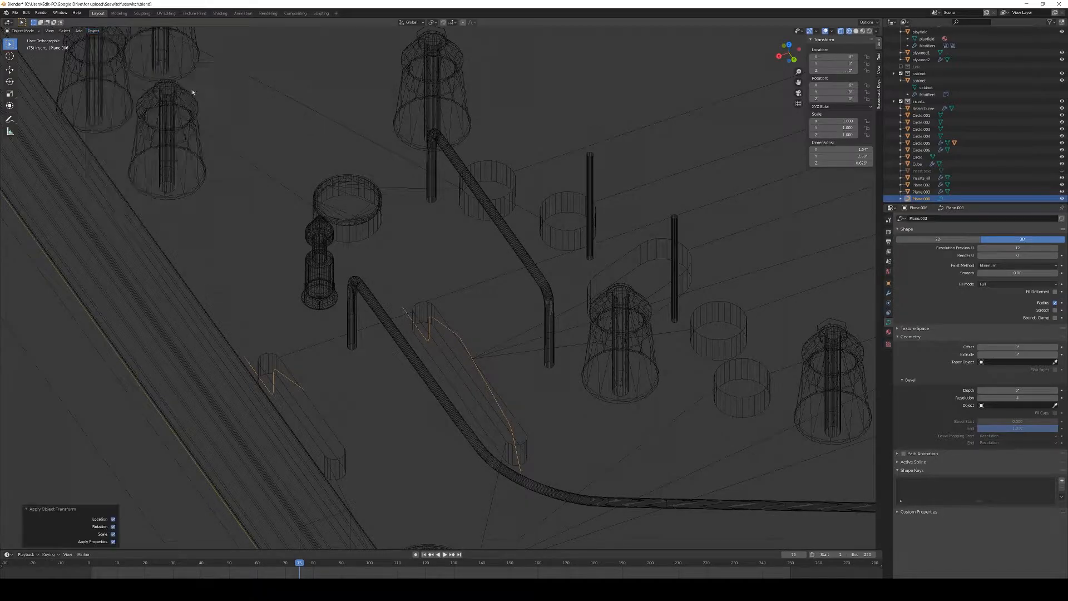
Give the wire curve a round thickness with a bevel depth of 0.02 inches
{"action": "left_click", "coordinate": [1014, 390]}
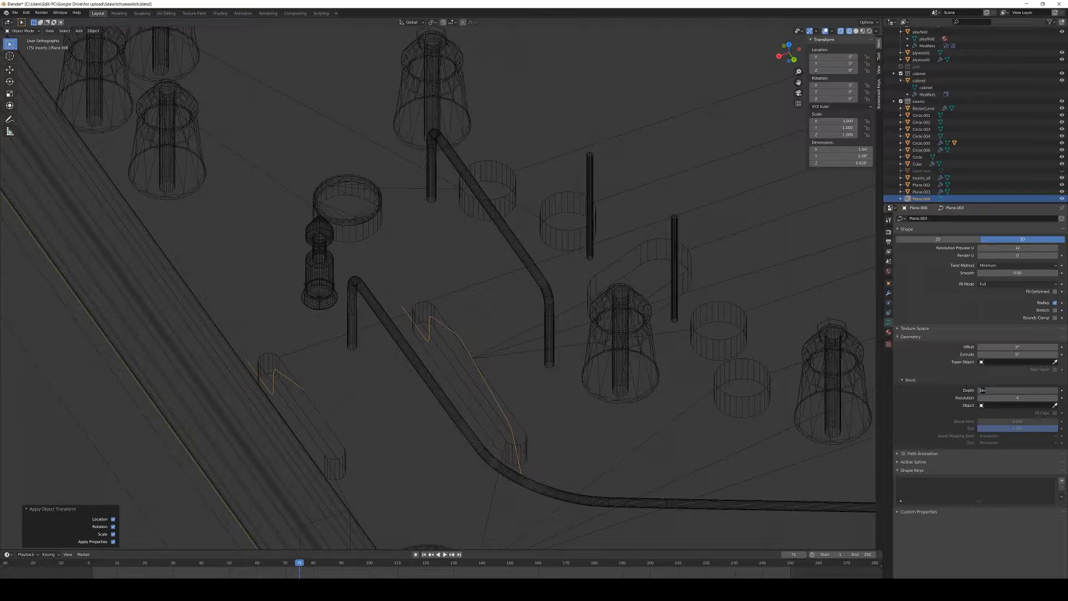
{"action": "type", "text": "0.2"}
{"action": "key", "text": "Return"}
{"action": "left_click_drag", "start_coordinate": [1017, 390], "coordinate": [972, 390]}
{"action": "double_click", "coordinate": [1017, 390]}
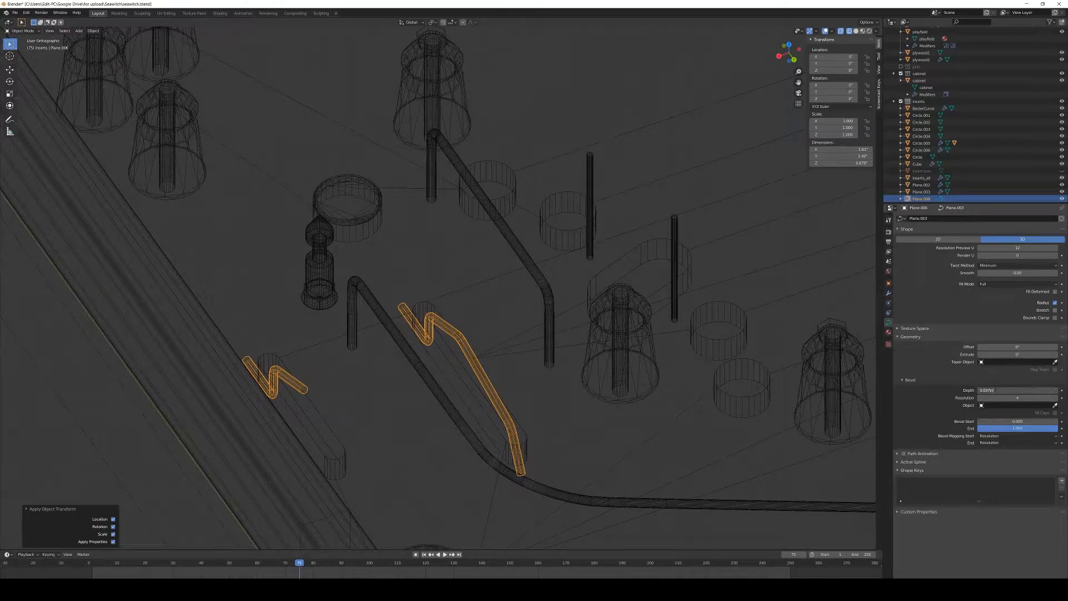
{"action": "key", "text": "Return"}
Switch the viewport to Material Preview and shade the wires smooth
{"action": "mouse_move", "coordinate": [786, 421]}
{"action": "middle_mouse_down"}
{"action": "mouse_move", "coordinate": [777, 430]}
{"action": "mouse_move", "coordinate": [782, 423]}
{"action": "middle_mouse_up"}
{"action": "key", "text": "z"}
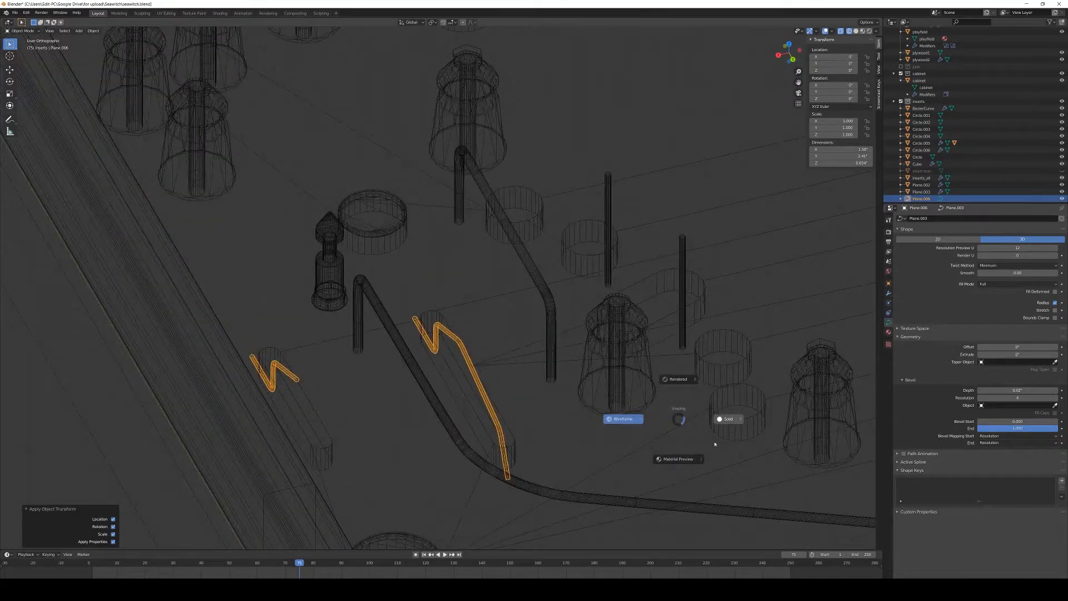
{"action": "left_click", "coordinate": [677, 459]}
{"action": "scroll", "coordinate": [692, 469], "scroll_direction": "up", "scroll_amount": 2}
{"action": "middle_click_drag", "start_coordinate": [691, 469], "coordinate": [620, 448]}
{"action": "right_click", "coordinate": [457, 349]}
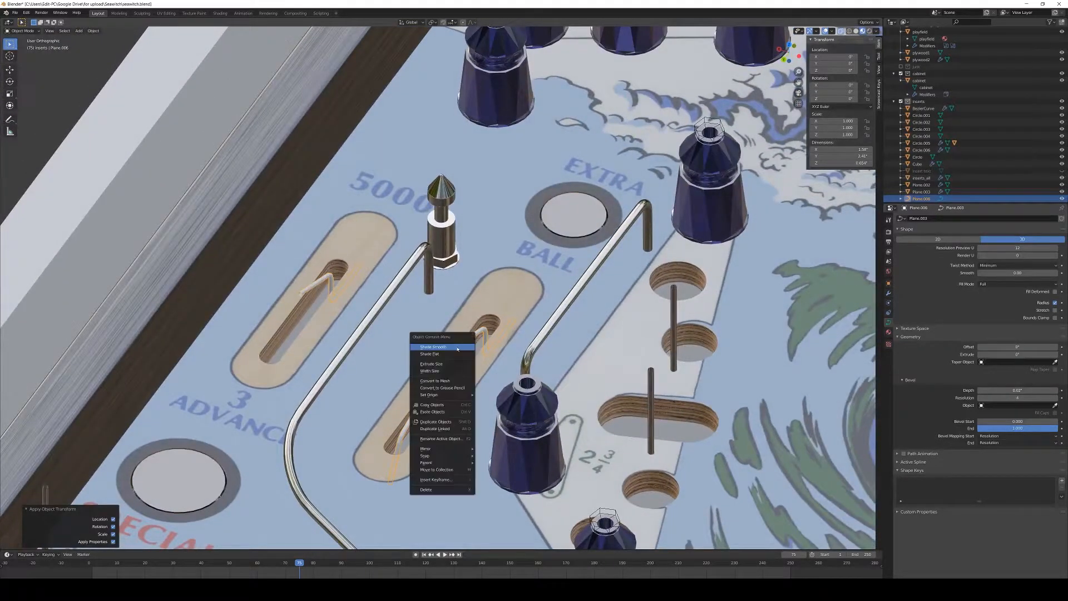
{"action": "left_click", "coordinate": [457, 349]}
Shift the longer wire's far-end curve points along Y to fit within its slot, working in top view
{"action": "mouse_move", "coordinate": [532, 380]}
{"action": "middle_mouse_down"}
{"action": "mouse_move", "coordinate": [500, 364]}
{"action": "mouse_move", "coordinate": [512, 358]}
{"action": "mouse_move", "coordinate": [529, 392]}
{"action": "mouse_move", "coordinate": [539, 391]}
{"action": "middle_mouse_up"}
{"action": "middle_click_drag", "start_coordinate": [579, 387], "coordinate": [587, 366]}
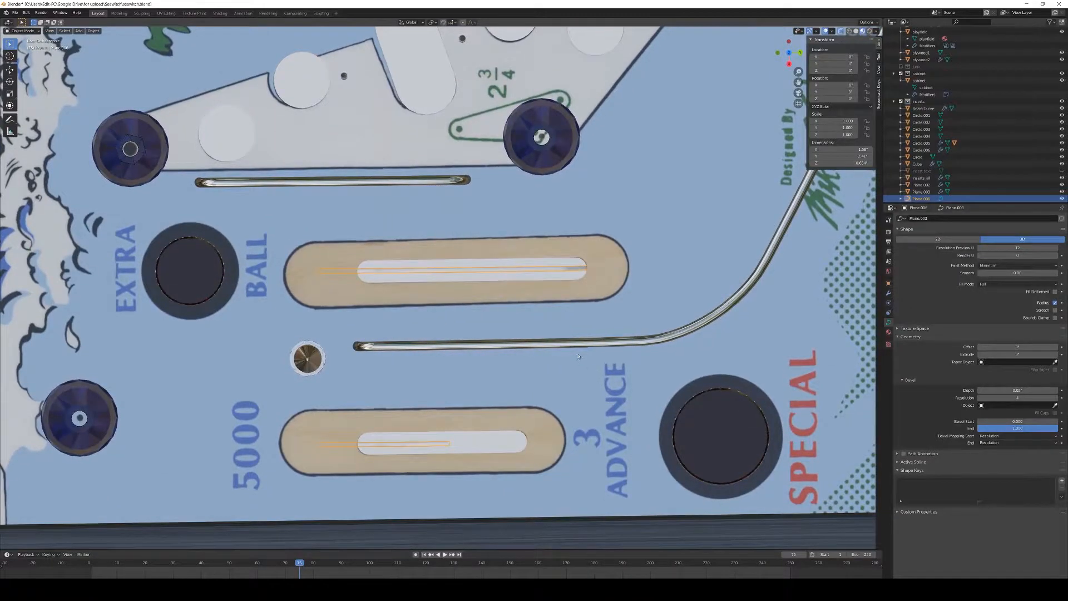
{"action": "key", "text": "Tab"}
{"action": "key", "text": "KP_7"}
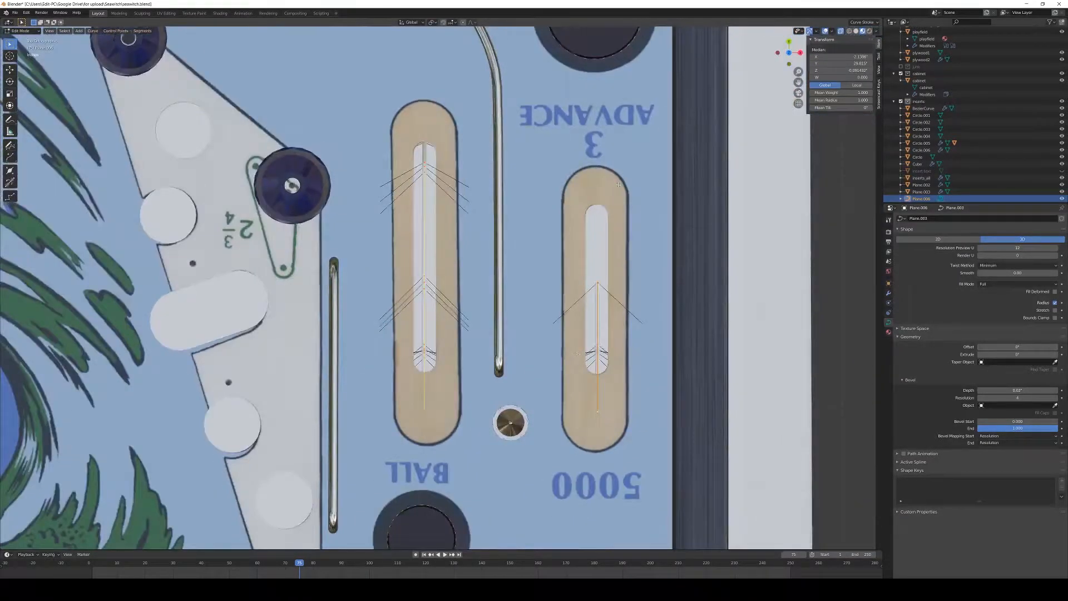
{"action": "key", "text": "g"}
{"action": "key", "text": "y"}
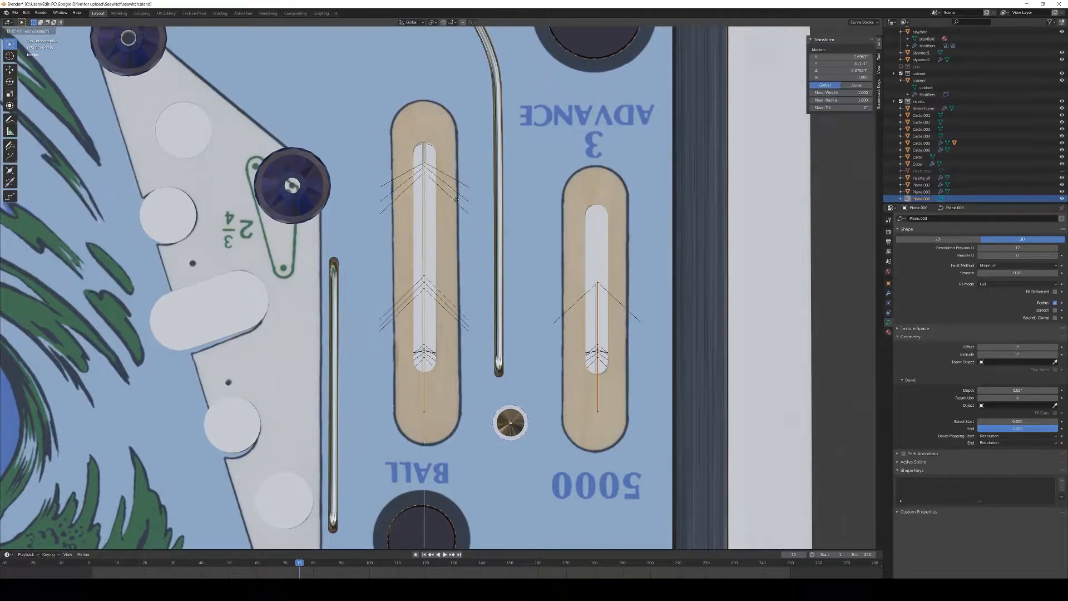
{"action": "left_click", "coordinate": [456, 201]}
{"action": "key", "text": "Tab"}
{"action": "middle_click_drag", "start_coordinate": [494, 179], "coordinate": [429, 260]}
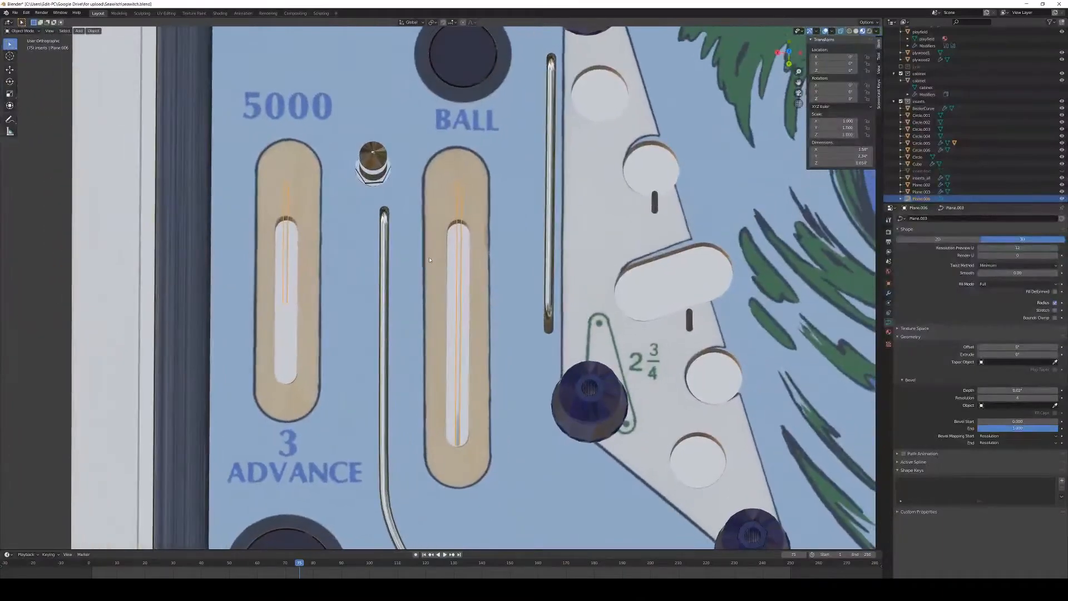
Assign the existing metal material to the rollover wires
{"action": "left_click", "coordinate": [889, 332]}
{"action": "left_click", "coordinate": [901, 240]}
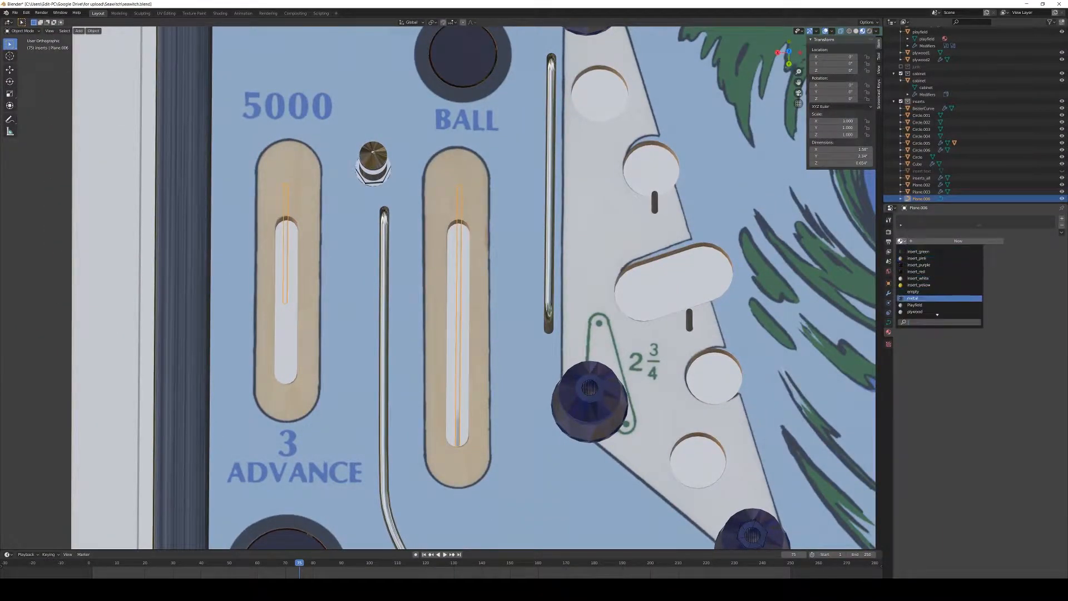
{"action": "left_click", "coordinate": [912, 299]}
{"action": "middle_click_drag", "start_coordinate": [642, 361], "coordinate": [617, 330]}
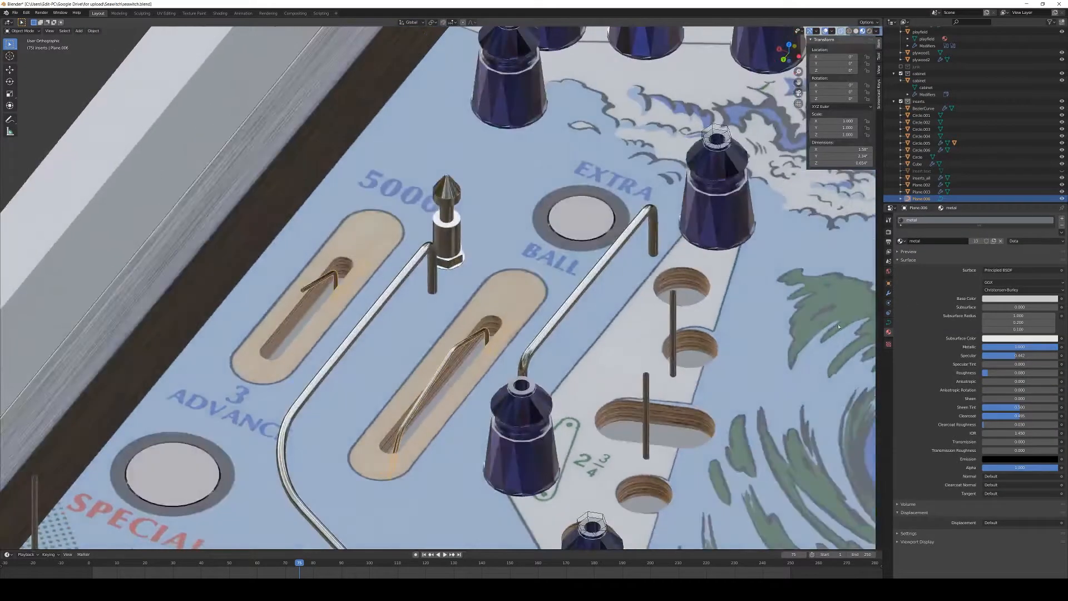
Add a Subdivision modifier to the wire curve
{"action": "left_click", "coordinate": [888, 288]}
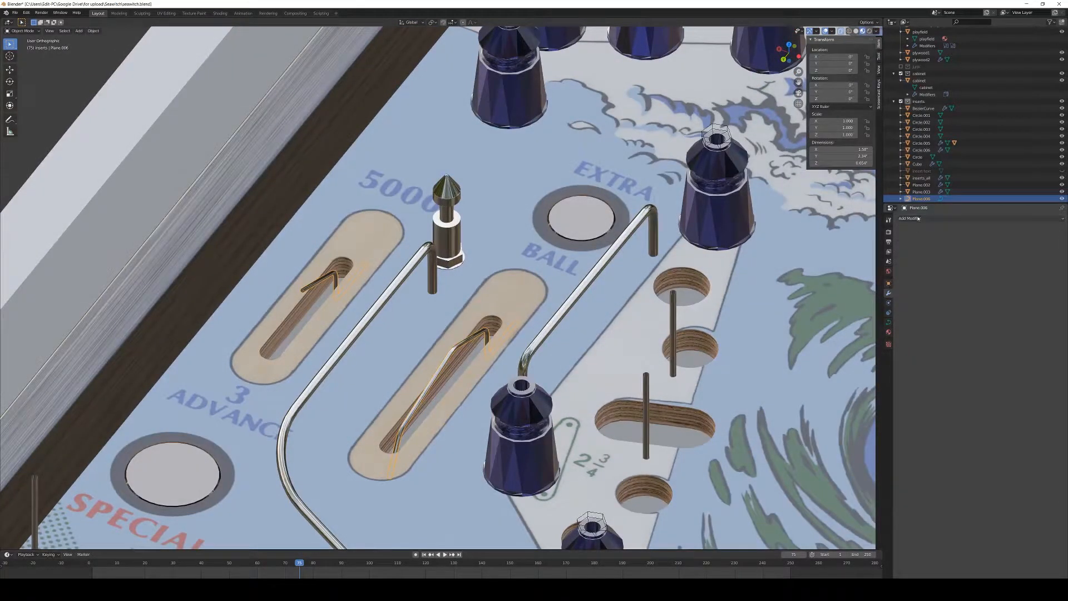
{"action": "left_click", "coordinate": [935, 218]}
{"action": "left_click", "coordinate": [941, 302]}
{"action": "middle_click_drag", "start_coordinate": [575, 362], "coordinate": [568, 385]}
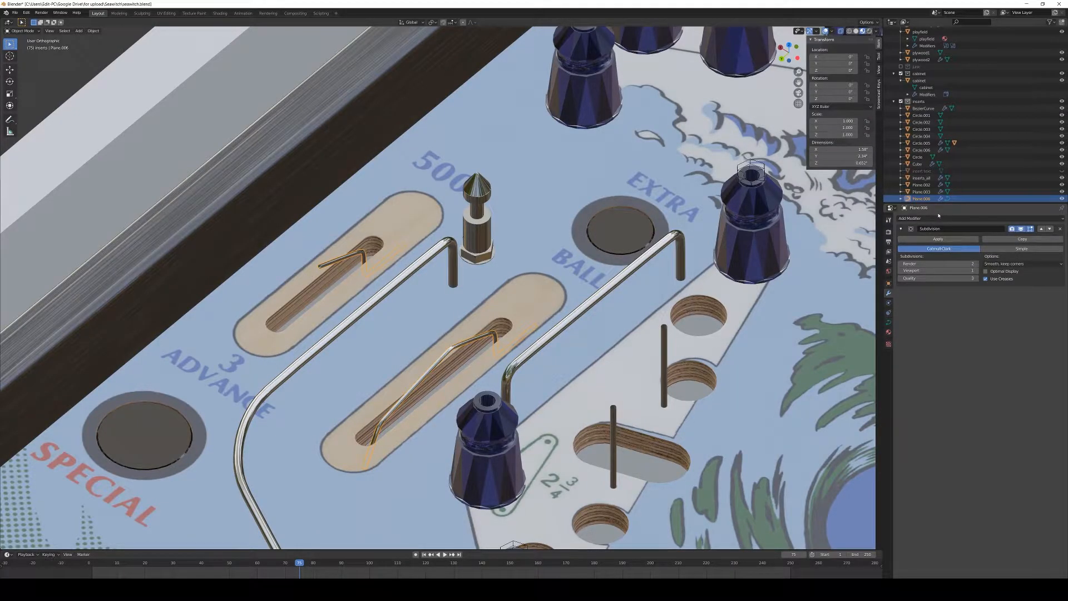
Duplicate the wire curve in place and move the copy to the hidden collection as a backup
{"action": "key", "text": "shift+d"}
{"action": "right_click", "coordinate": [483, 340]}
{"action": "key", "text": "m"}
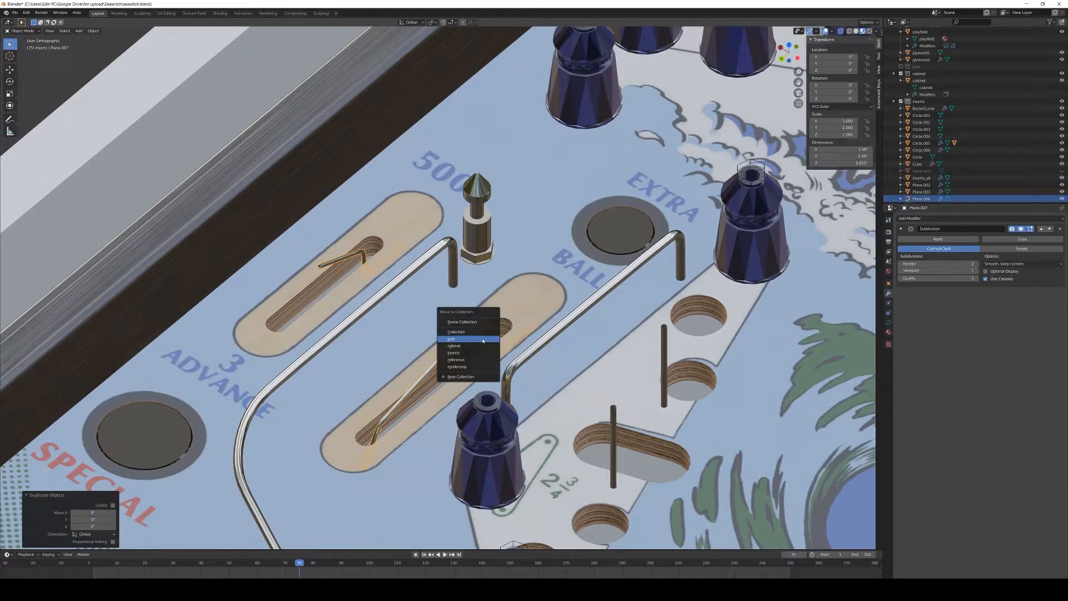
{"action": "left_click", "coordinate": [483, 340]}
Convert the original rollover wire curve to a mesh
{"action": "middle_click_drag", "start_coordinate": [493, 321], "coordinate": [377, 282]}
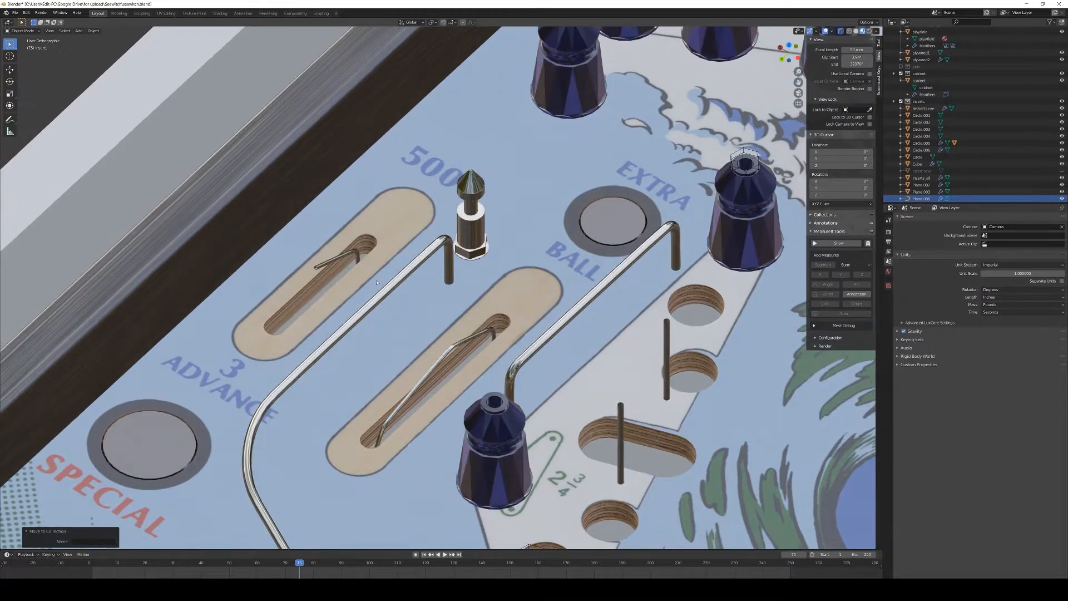
{"action": "left_click", "coordinate": [328, 261]}
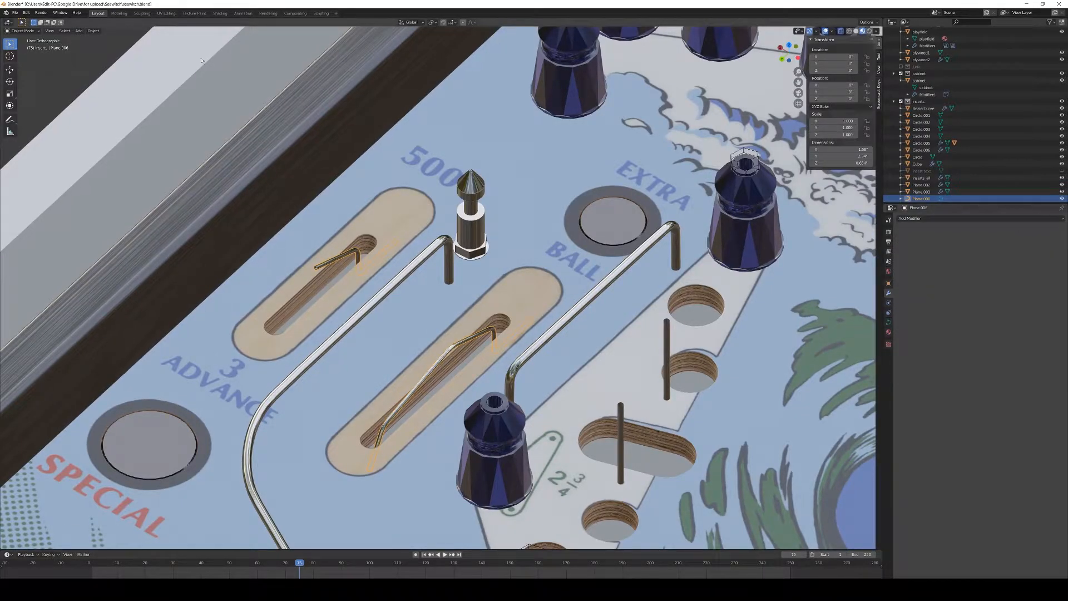
{"action": "left_click", "coordinate": [93, 30]}
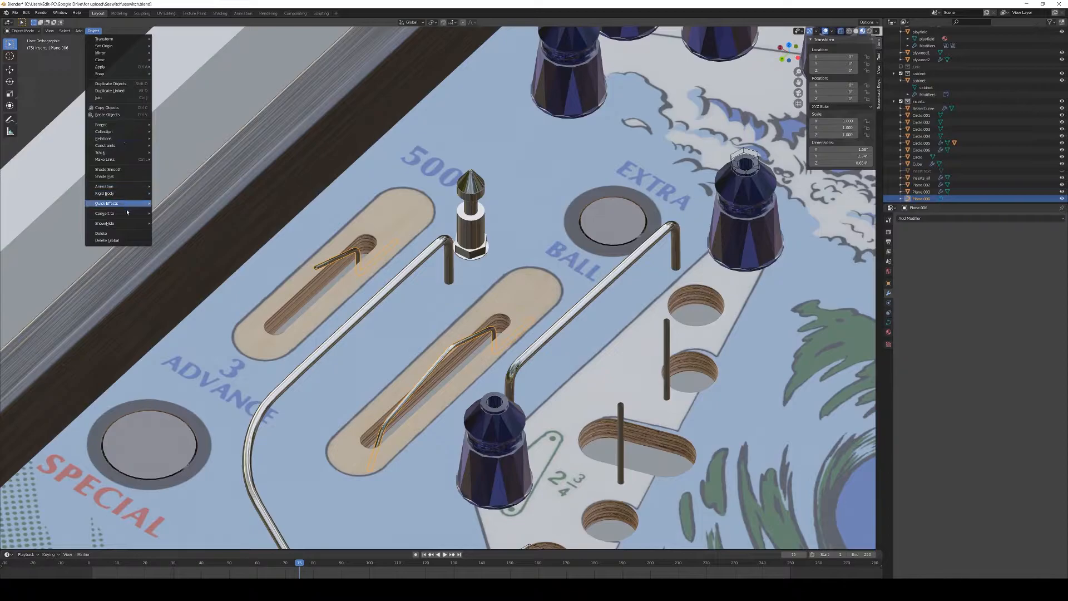
{"action": "mouse_move", "coordinate": [131, 214]}
{"action": "left_click", "coordinate": [181, 220]}
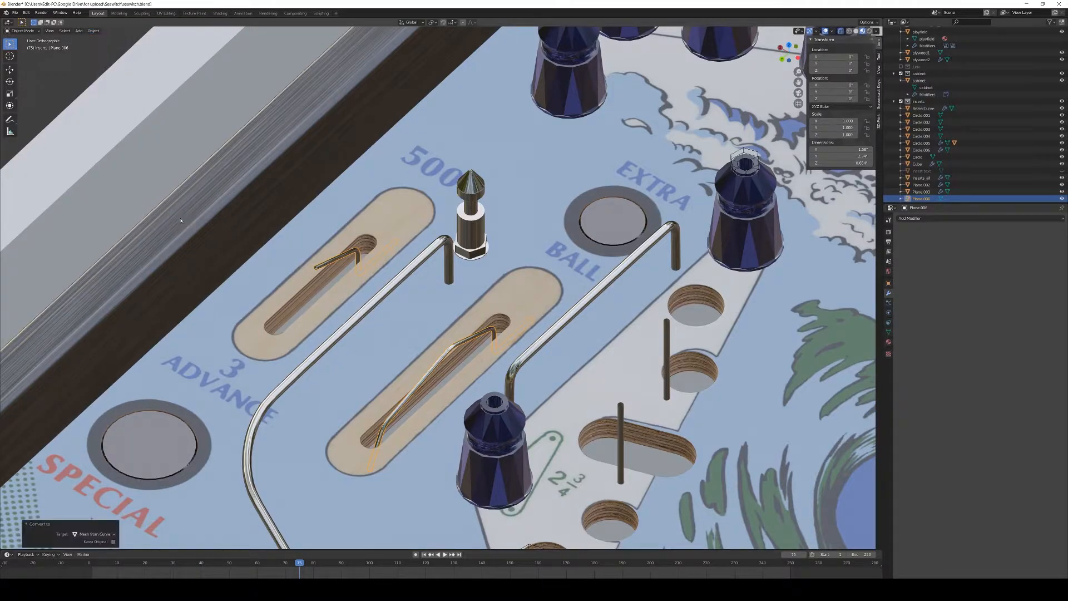
Add a Subdivision Surface modifier to the converted wire mesh and check the smoothed bends up close
{"action": "left_click", "coordinate": [918, 218]}
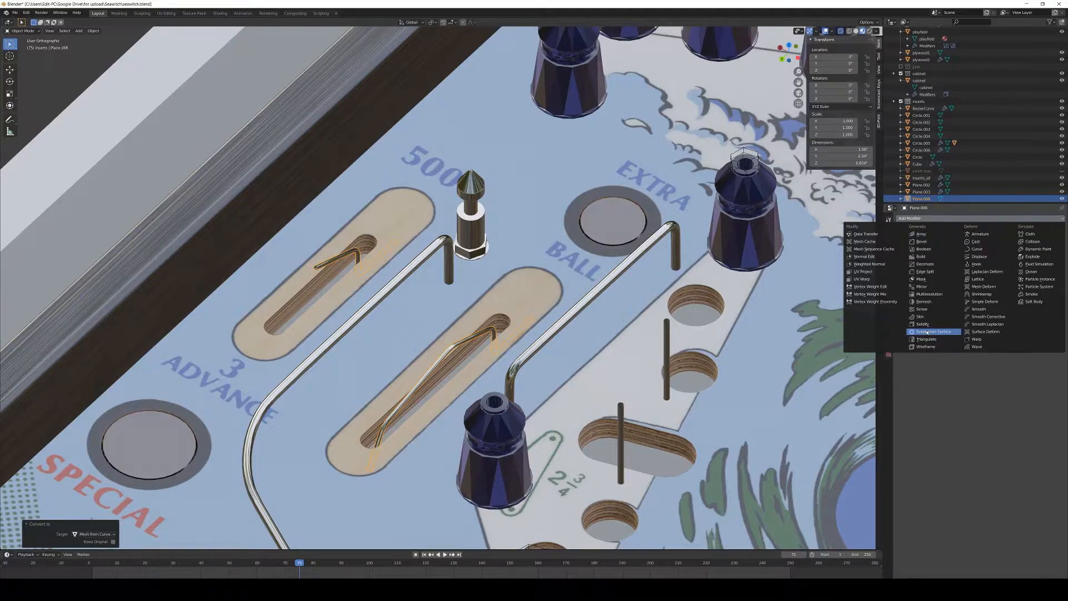
{"action": "left_click", "coordinate": [927, 332]}
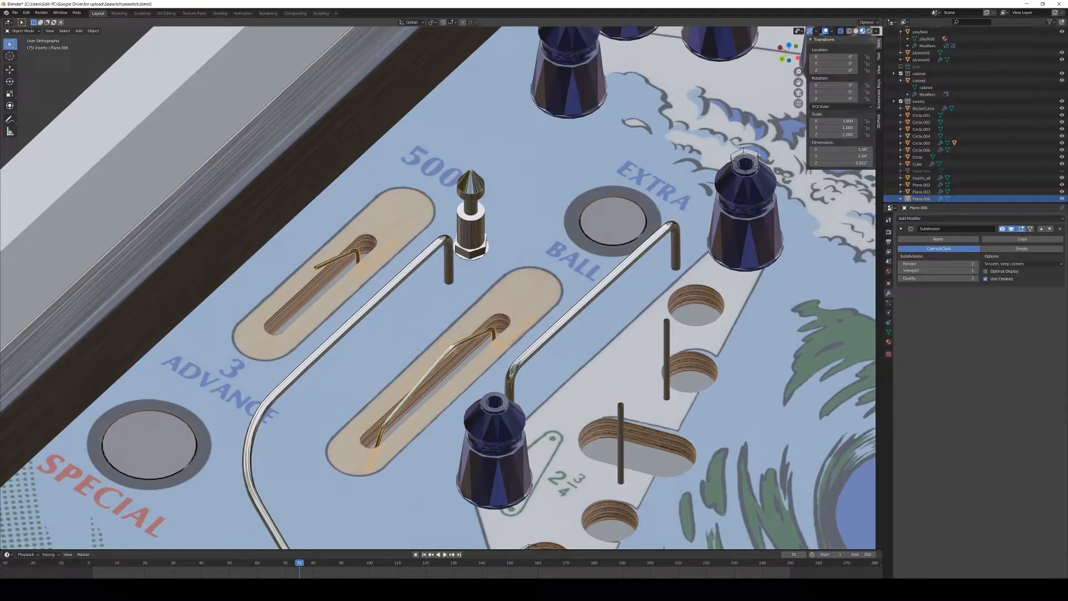
{"action": "key", "text": "Tab"}
{"action": "scroll", "coordinate": [482, 371], "scroll_direction": "up", "scroll_amount": 4}
{"action": "middle_click_drag", "start_coordinate": [481, 371], "coordinate": [509, 340], "text": "shift"}
{"action": "key", "text": "Tab"}
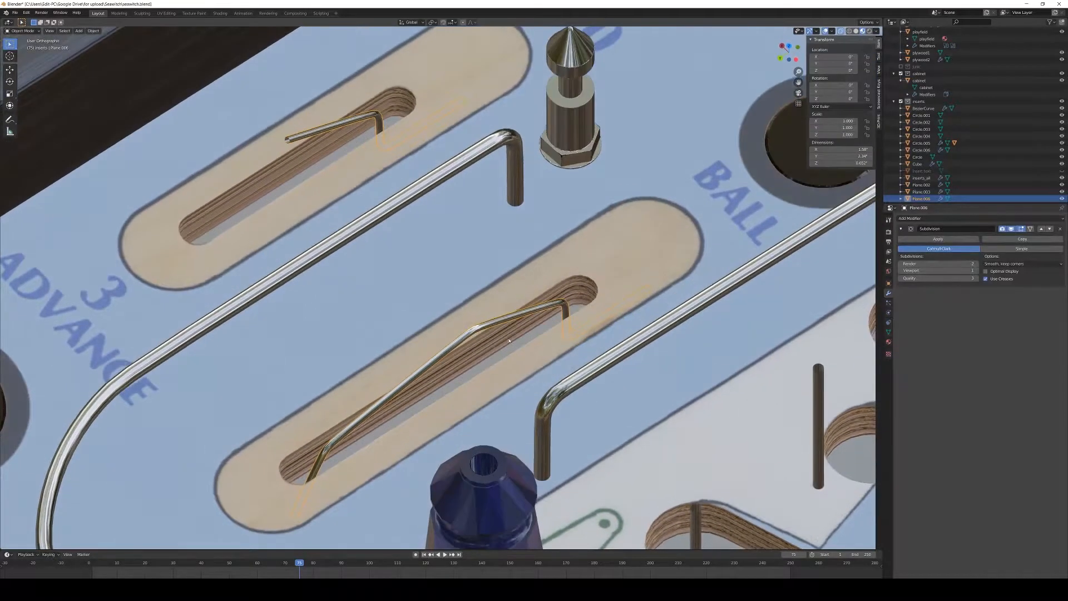
Cap the open end of the shorter slot's wire by filling its end edge loop with a face
{"action": "key", "text": "Tab"}
{"action": "middle_click_drag", "start_coordinate": [352, 172], "coordinate": [544, 293], "text": "shift"}
{"action": "scroll", "coordinate": [544, 292], "scroll_direction": "up", "scroll_amount": 4}
{"action": "key", "text": "a"}
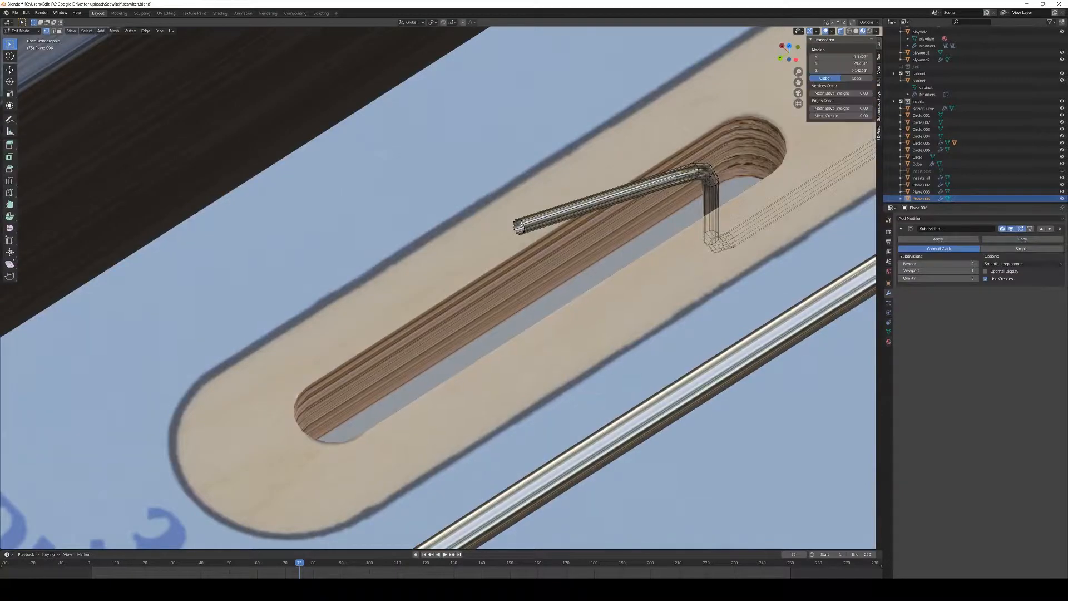
{"action": "left_click", "coordinate": [525, 223]}
{"action": "left_click", "coordinate": [527, 222], "text": "alt"}
{"action": "key", "text": "f"}
Insert an edge loop in the shorter slot's wire and slide it right up against the wire's end
{"action": "key", "text": "Tab"}
{"action": "key", "text": "Tab"}
{"action": "key", "text": "g"}
{"action": "key", "text": "g"}
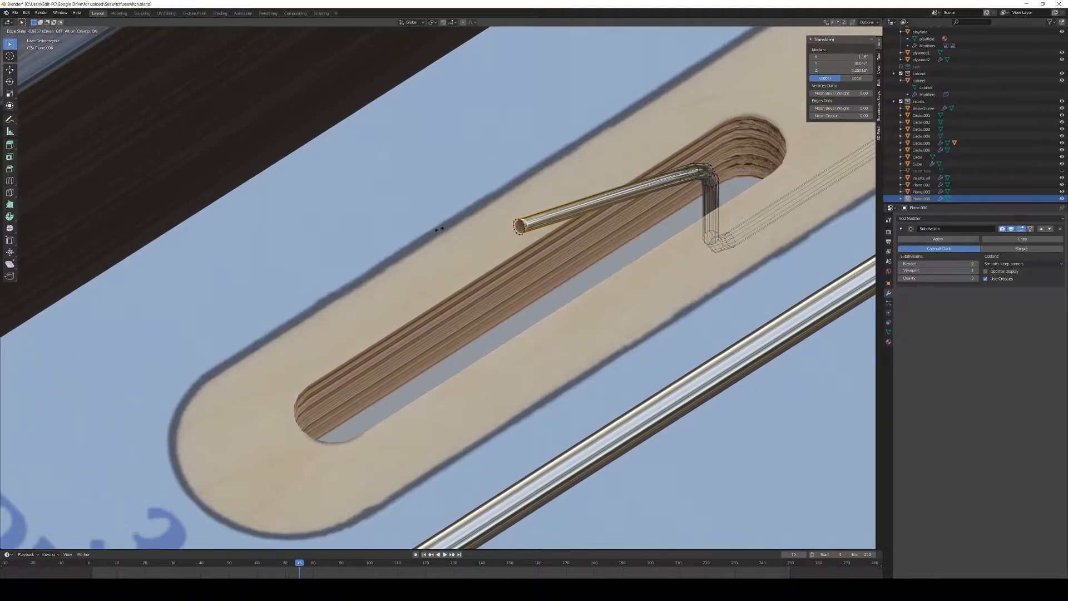
{"action": "left_click", "coordinate": [437, 228]}
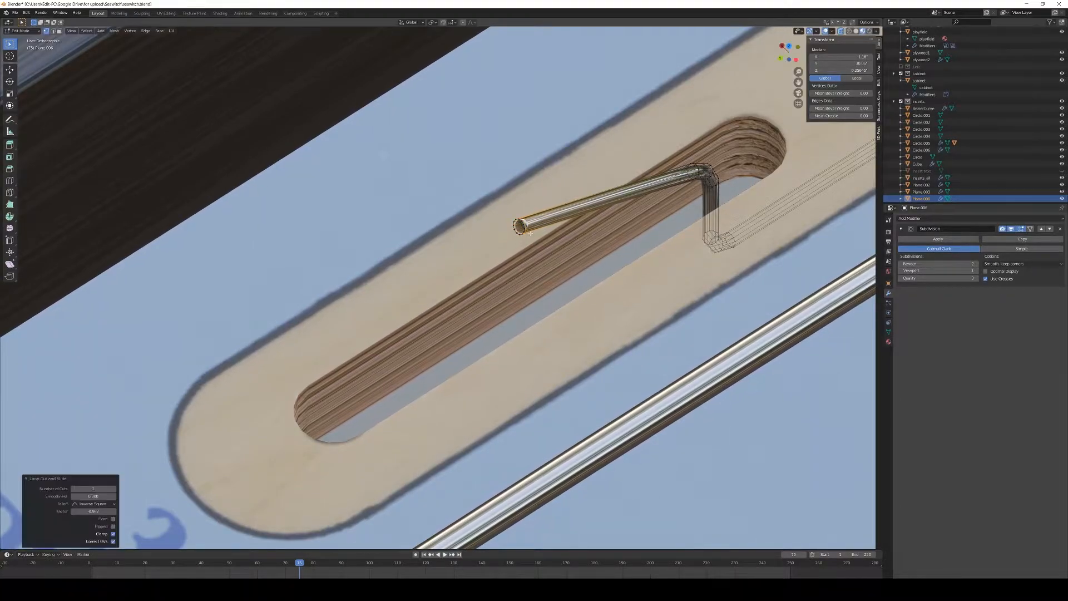
{"action": "key", "text": "Tab"}
{"action": "key", "text": "Tab"}
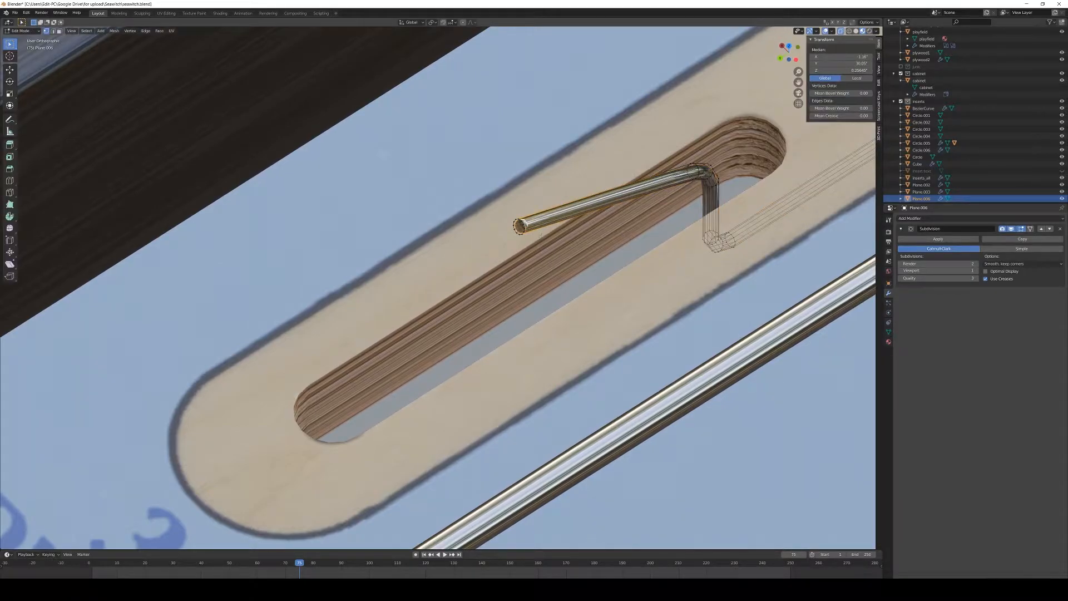
Try dissolving the vertices of the new loop at the wire's end, and undo the dissolve
{"action": "key", "text": "x"}
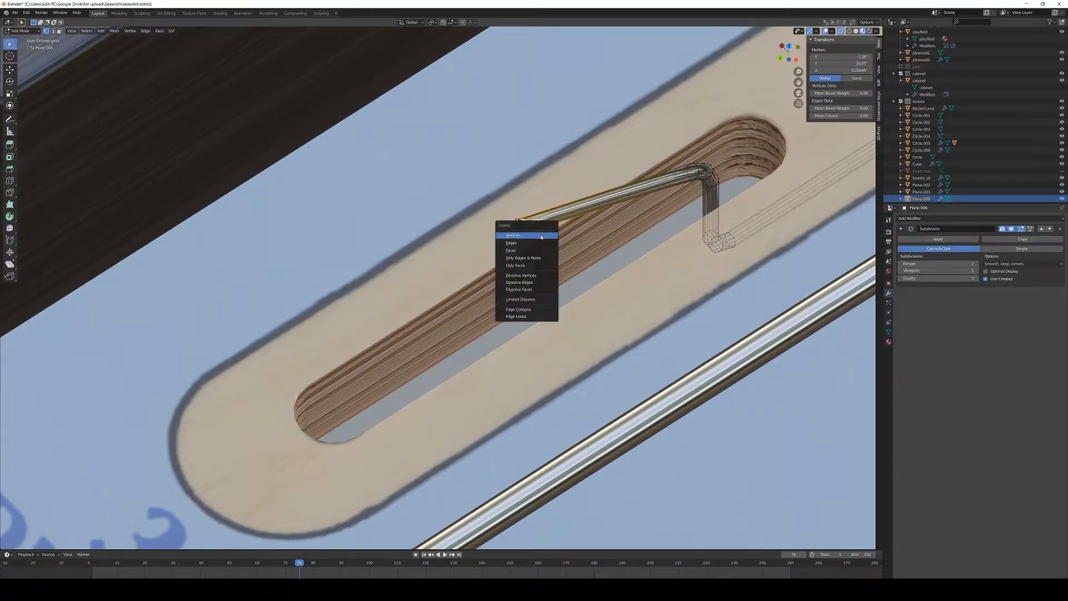
{"action": "left_click", "coordinate": [543, 274]}
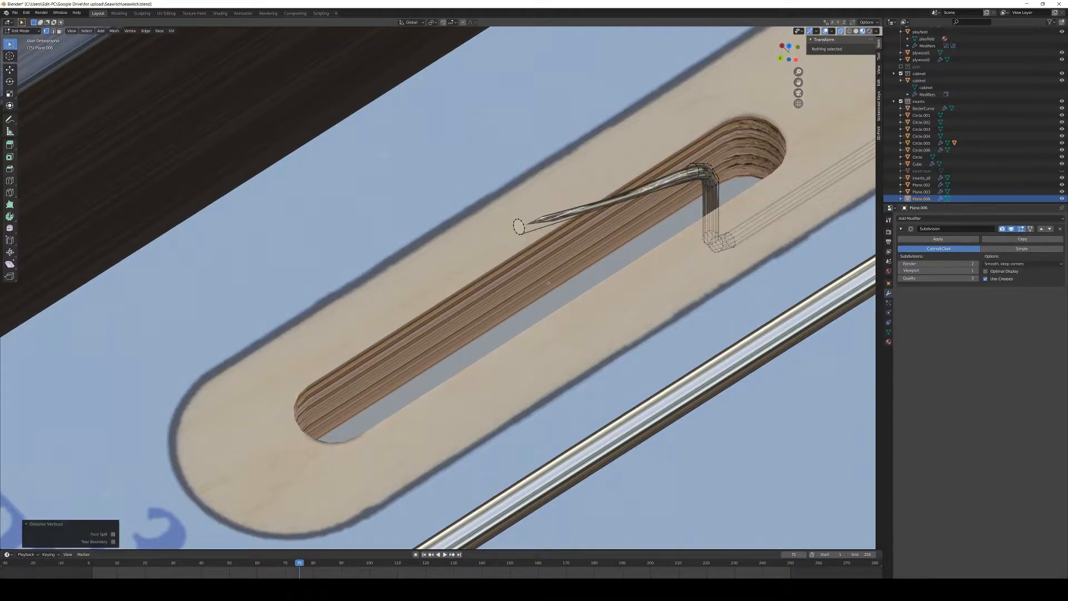
{"action": "key", "text": "ctrl+z"}
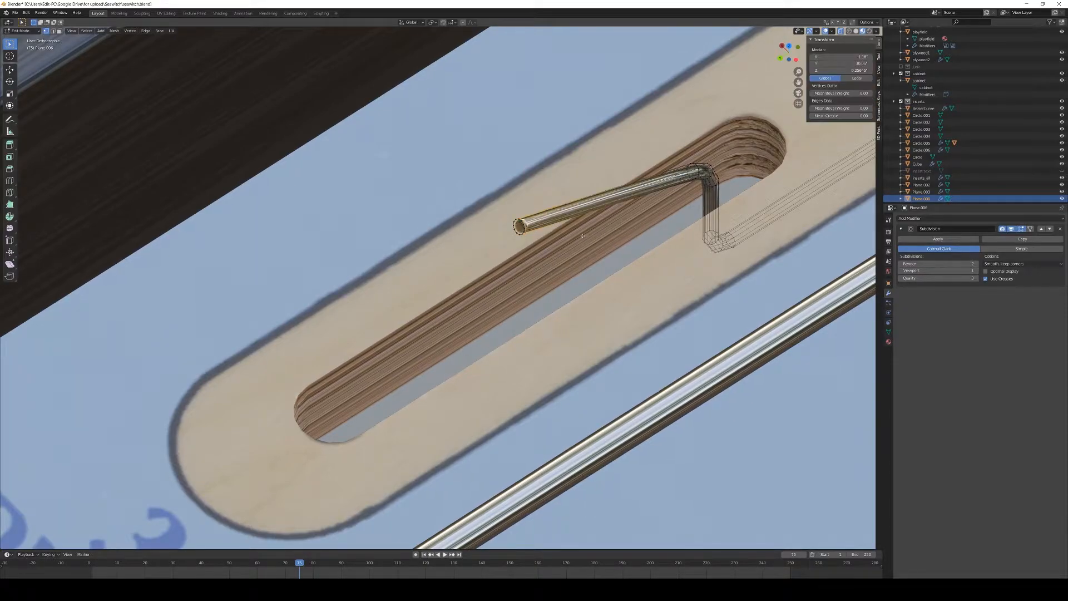
Fill the selected edge loop at the end of the shorter slot's wire with a face
{"action": "key", "text": "Tab"}
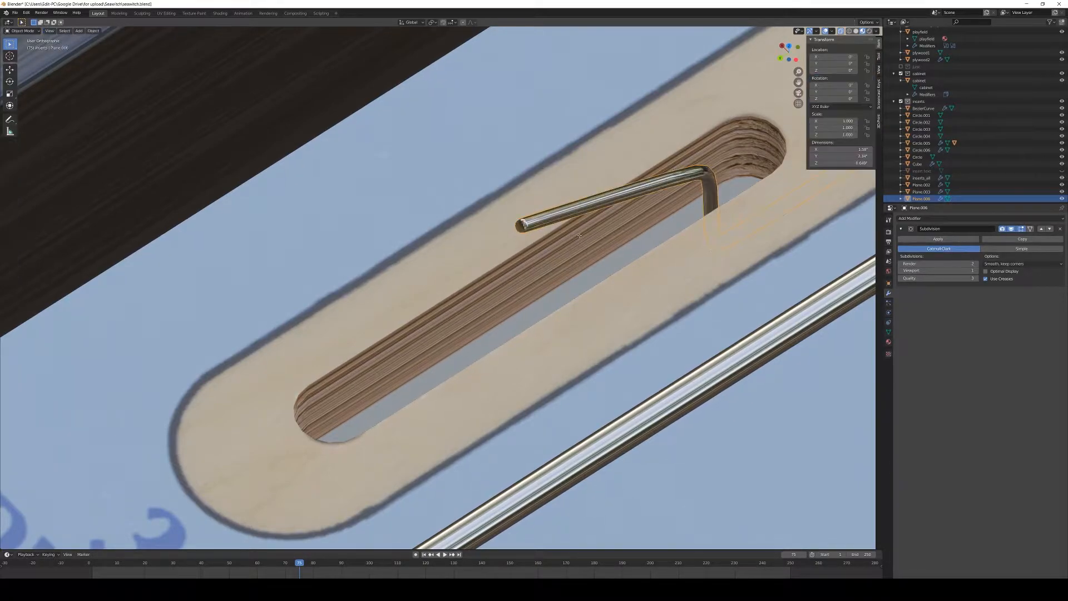
{"action": "key", "text": "Tab"}
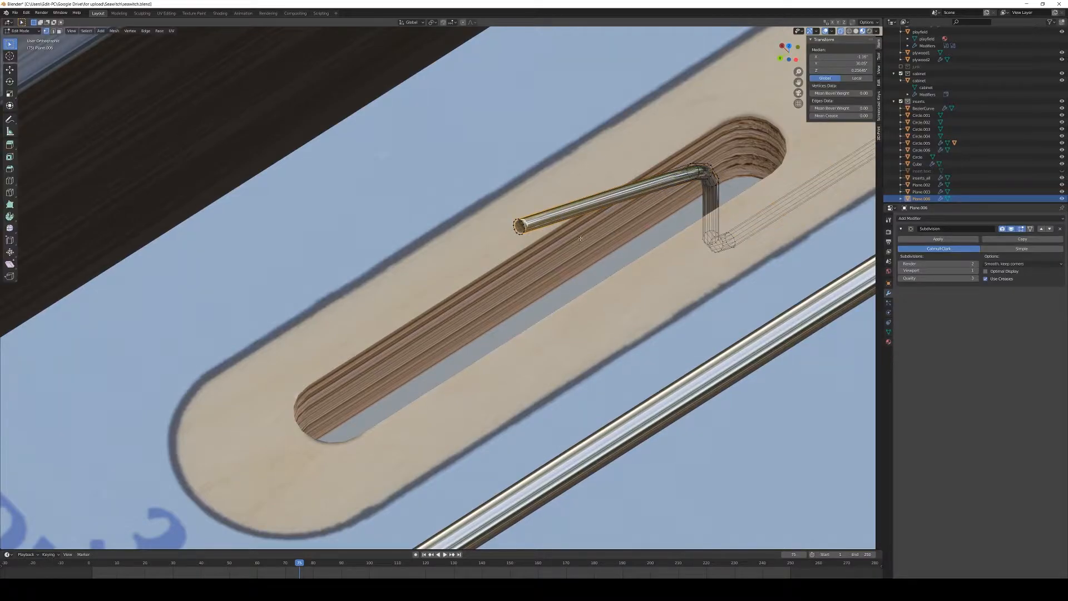
{"action": "key", "text": "f"}
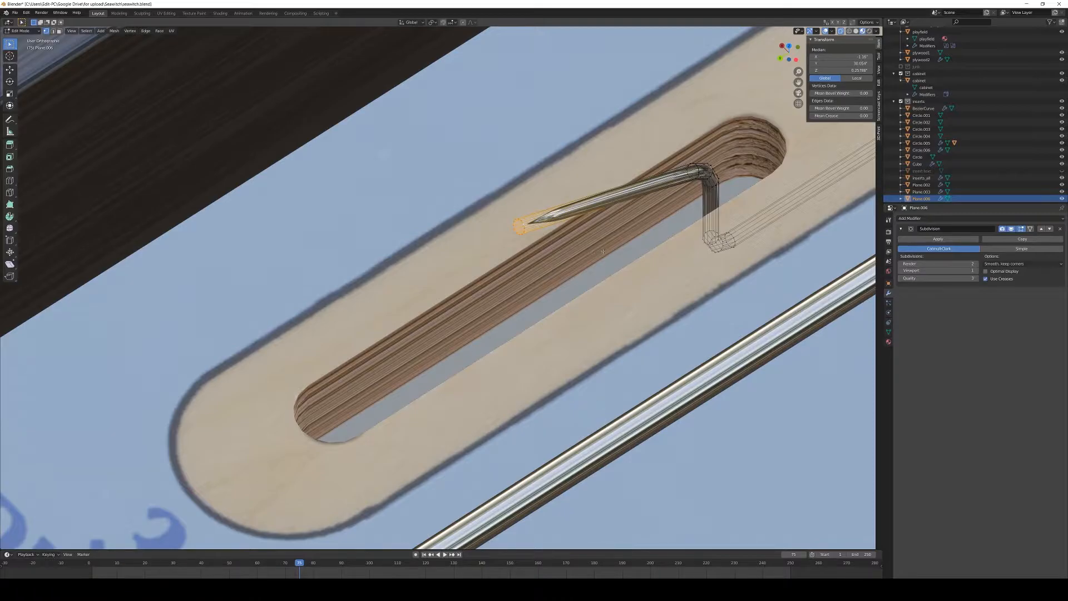
{"action": "key", "text": "Tab"}
Add a Bevel modifier to the wire mesh and place it above the Subdivision modifier in the stack
{"action": "left_click", "coordinate": [935, 219]}
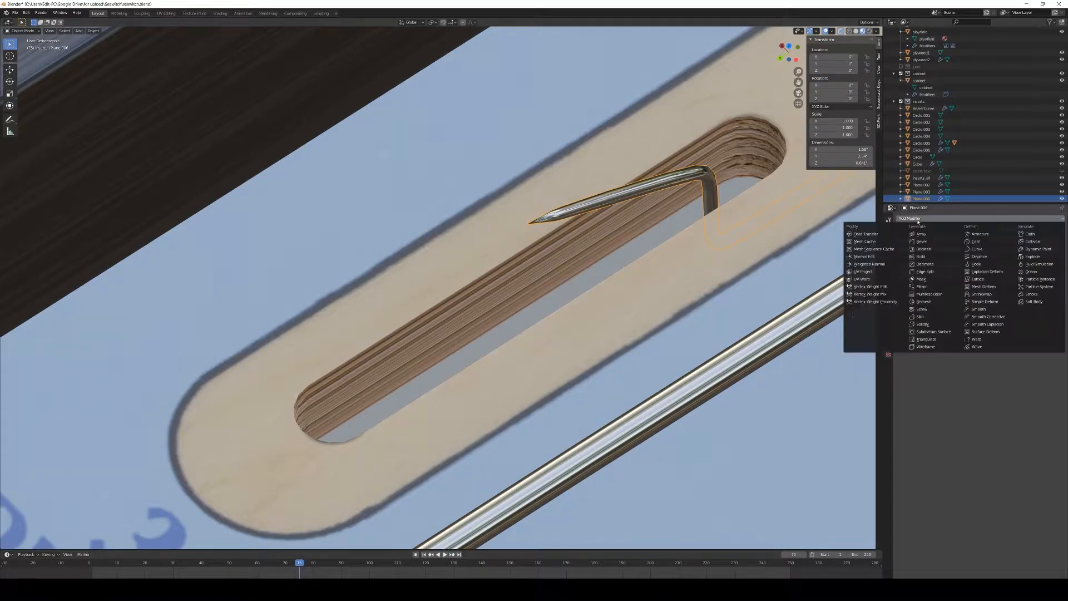
{"action": "left_click", "coordinate": [937, 249]}
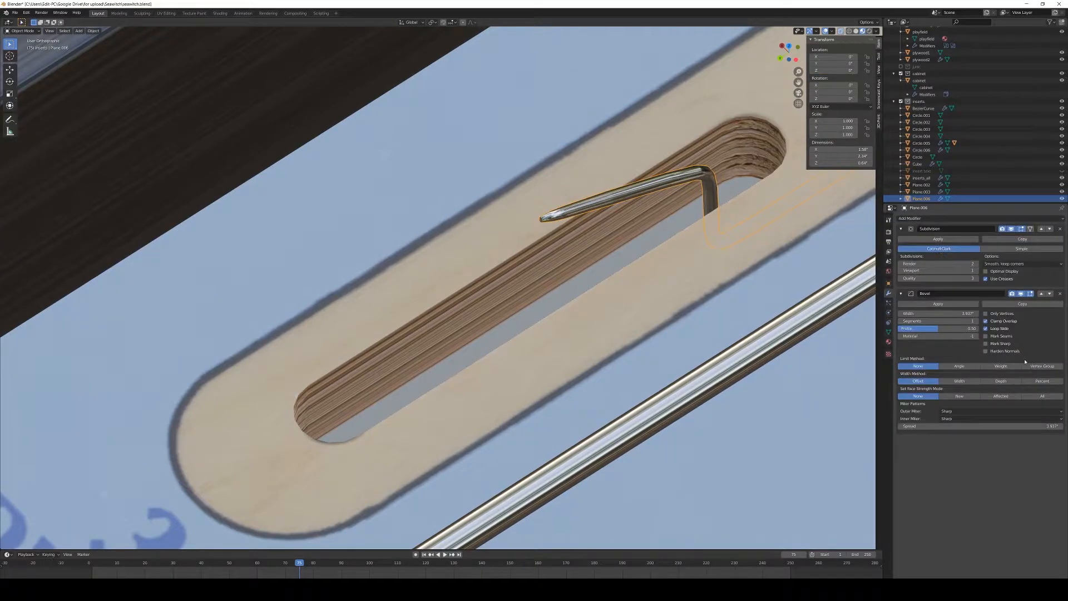
{"action": "left_click", "coordinate": [1042, 293]}
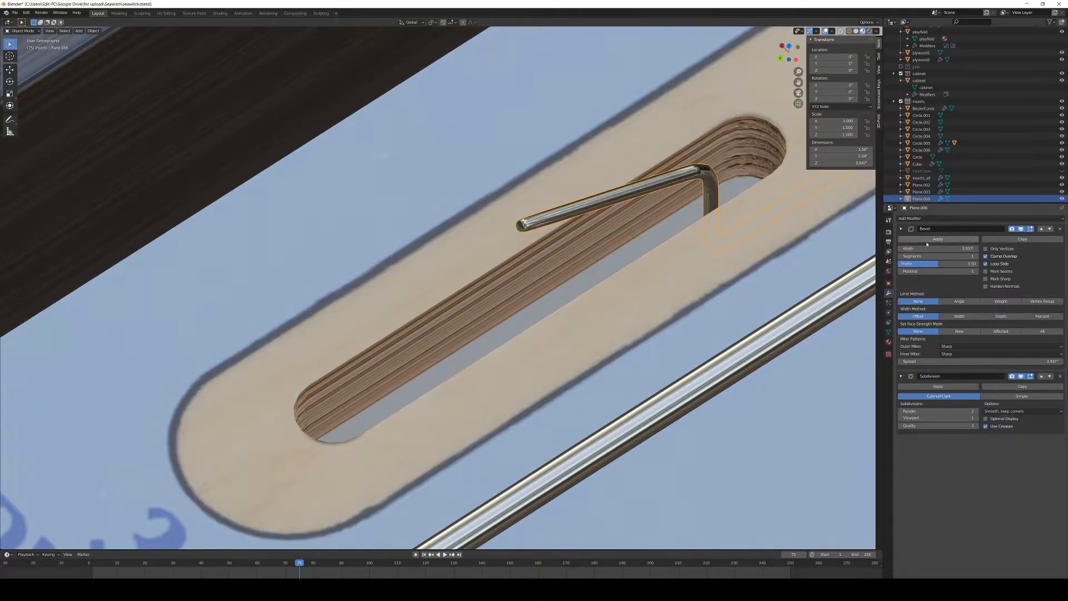
Set the wire's bevel to 2 segments limited by angle, and fine-tune its profile value slightly above the default
{"action": "left_click", "coordinate": [974, 256]}
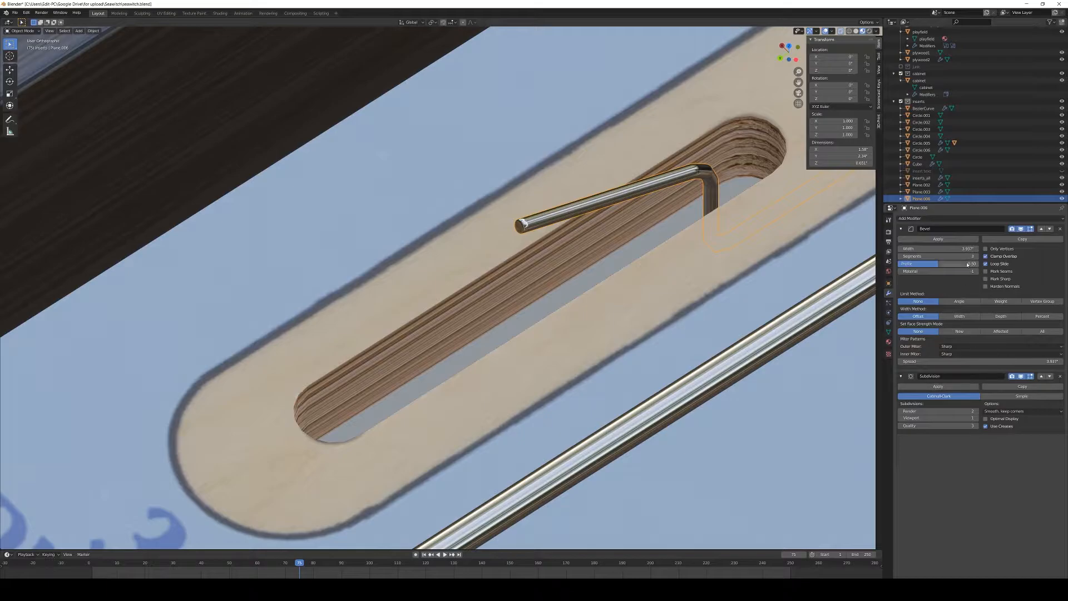
{"action": "left_click", "coordinate": [958, 301]}
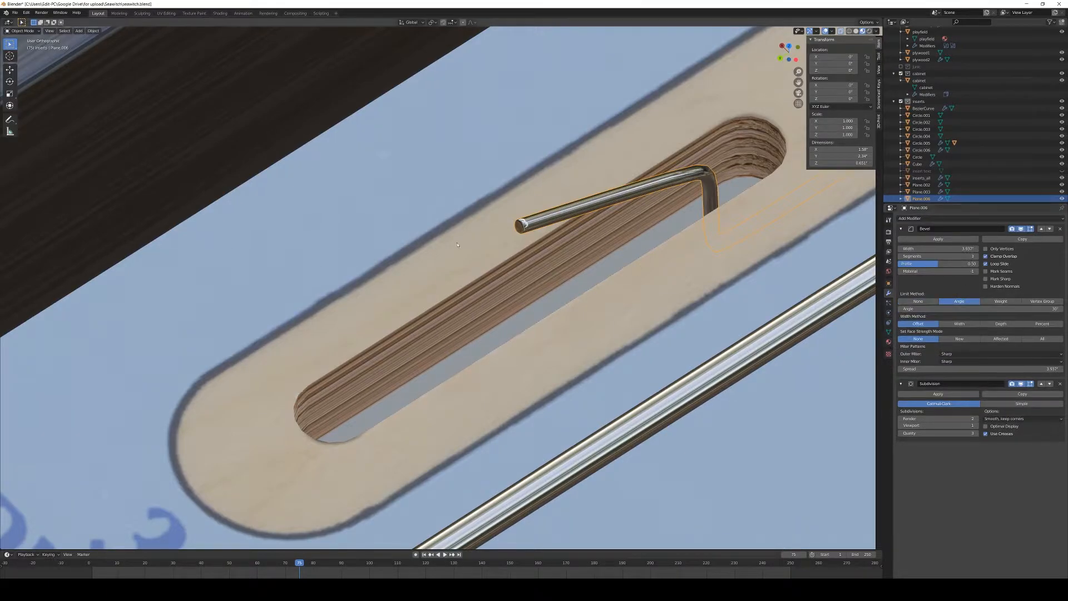
{"action": "mouse_move", "coordinate": [941, 264]}
{"action": "left_mouse_down"}
{"action": "mouse_move", "coordinate": [974, 264]}
{"action": "mouse_move", "coordinate": [943, 264]}
{"action": "left_mouse_up"}
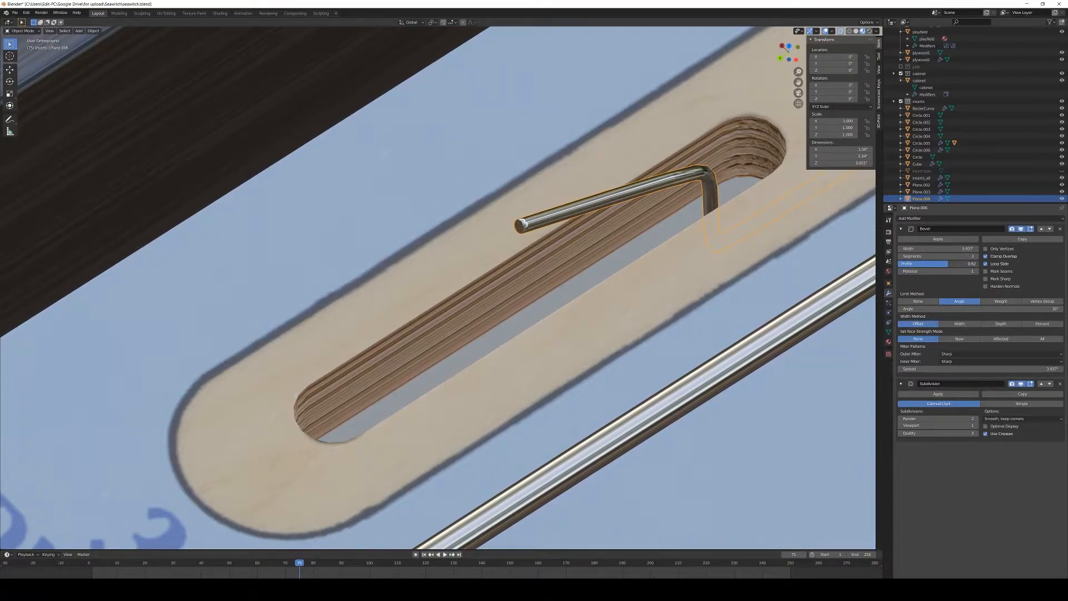
{"action": "left_click_drag", "start_coordinate": [944, 264], "coordinate": [942, 264]}
{"action": "key", "text": "Tab"}
{"action": "key", "text": "Tab"}
Select both rollover wires in the mesh from the top view and duplicate them in place
{"action": "scroll", "coordinate": [531, 243], "scroll_direction": "down", "scroll_amount": 5}
{"action": "middle_click_drag", "start_coordinate": [662, 412], "coordinate": [641, 327]}
{"action": "key", "text": "KP_7"}
{"action": "scroll", "coordinate": [579, 315], "scroll_direction": "down", "scroll_amount": 2}
{"action": "middle_click_drag", "start_coordinate": [566, 324], "coordinate": [651, 265], "text": "shift"}
{"action": "key", "text": "Tab"}
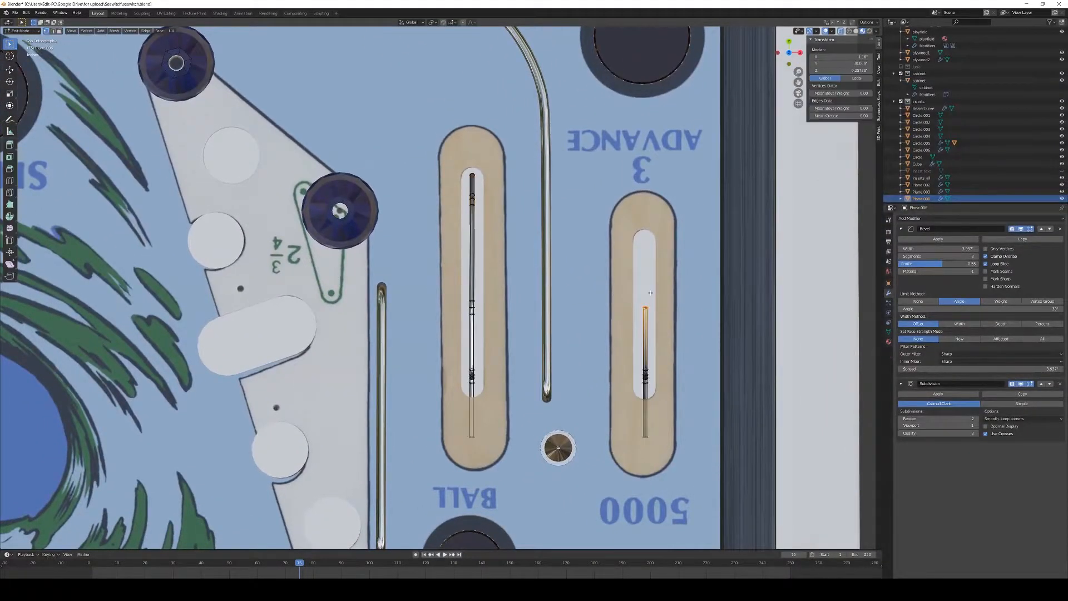
{"action": "left_click_drag", "start_coordinate": [430, 149], "coordinate": [690, 476]}
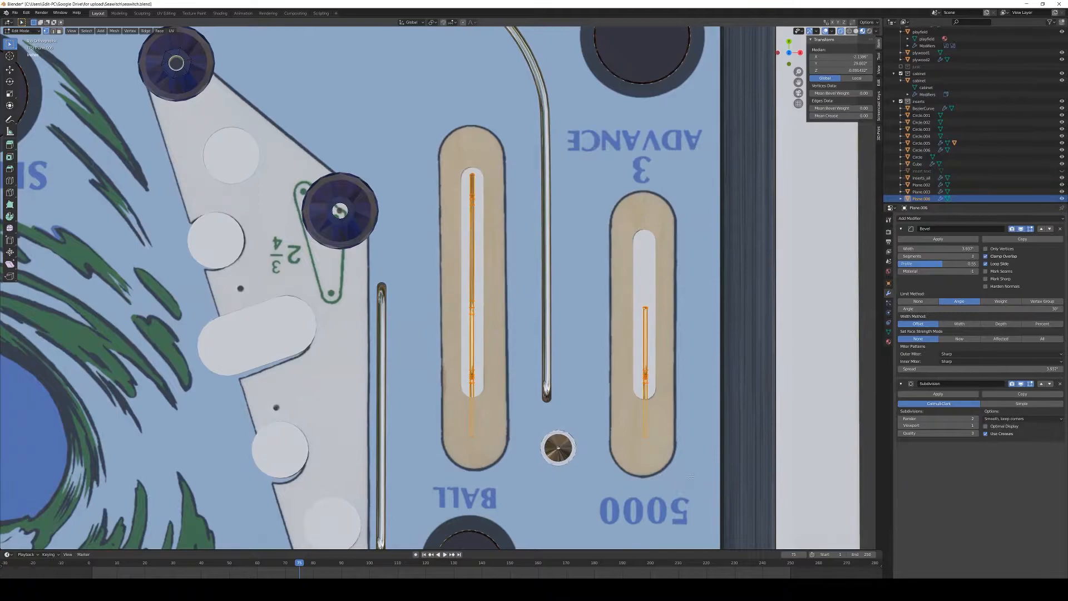
{"action": "key", "text": "shift+d"}
{"action": "right_click", "coordinate": [691, 477]}
Move the duplicated wires along X across the playfield so the longer copy sits in the opposite BALL lane slot
{"action": "key", "text": "g"}
{"action": "key", "text": "x"}
{"action": "left_click", "coordinate": [451, 478]}
{"action": "middle_click_drag", "start_coordinate": [234, 498], "coordinate": [745, 446], "text": "shift"}
{"action": "key", "text": "g"}
{"action": "key", "text": "x"}
{"action": "left_click", "coordinate": [176, 445]}
{"action": "scroll", "coordinate": [176, 446], "scroll_direction": "down", "scroll_amount": 4}
{"action": "key", "text": "g"}
{"action": "key", "text": "x"}
{"action": "left_click", "coordinate": [68, 435]}
{"action": "middle_click_drag", "start_coordinate": [68, 434], "coordinate": [544, 441], "text": "shift"}
{"action": "key", "text": "g"}
{"action": "key", "text": "x"}
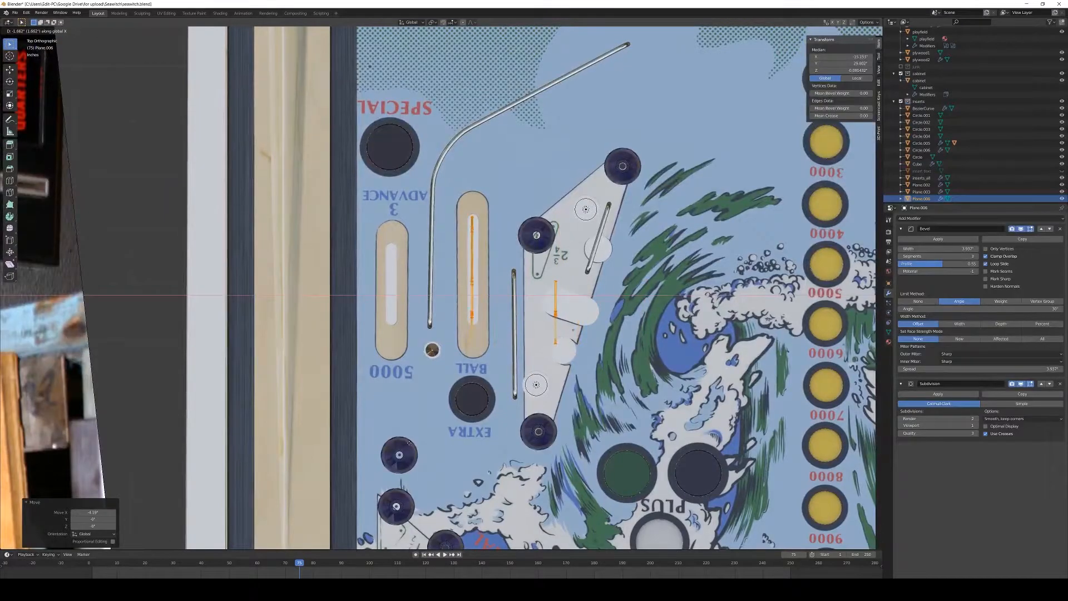
{"action": "left_click", "coordinate": [410, 442]}
Select only the shorter wire copy and move it along X into the opposite 5000 lane slot
{"action": "key", "text": "alt+a"}
{"action": "key", "text": "b"}
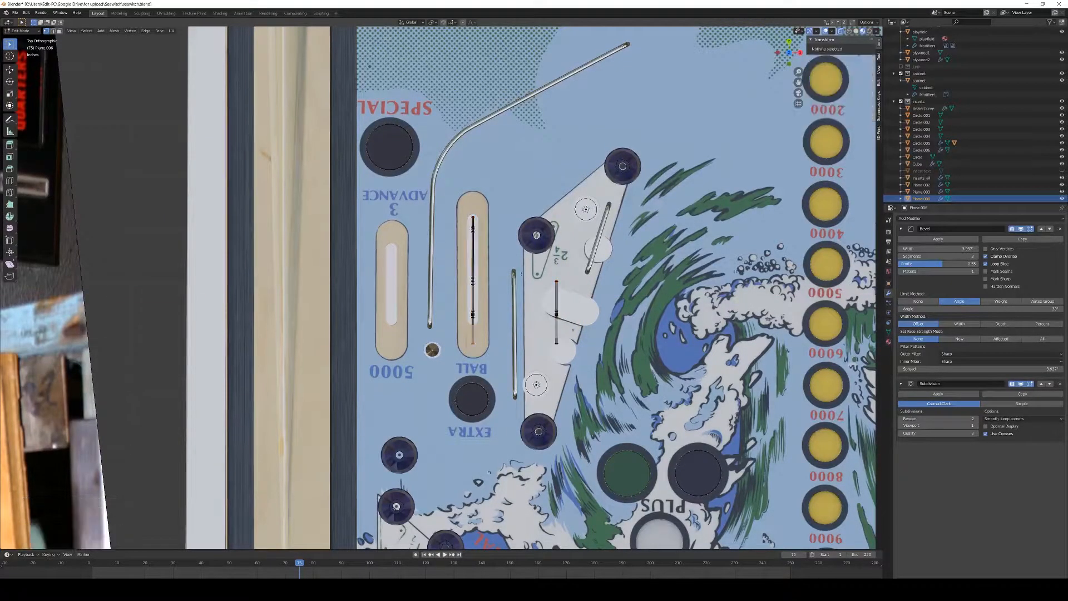
{"action": "left_click_drag", "start_coordinate": [538, 244], "coordinate": [598, 378]}
{"action": "key", "text": "g"}
{"action": "key", "text": "x"}
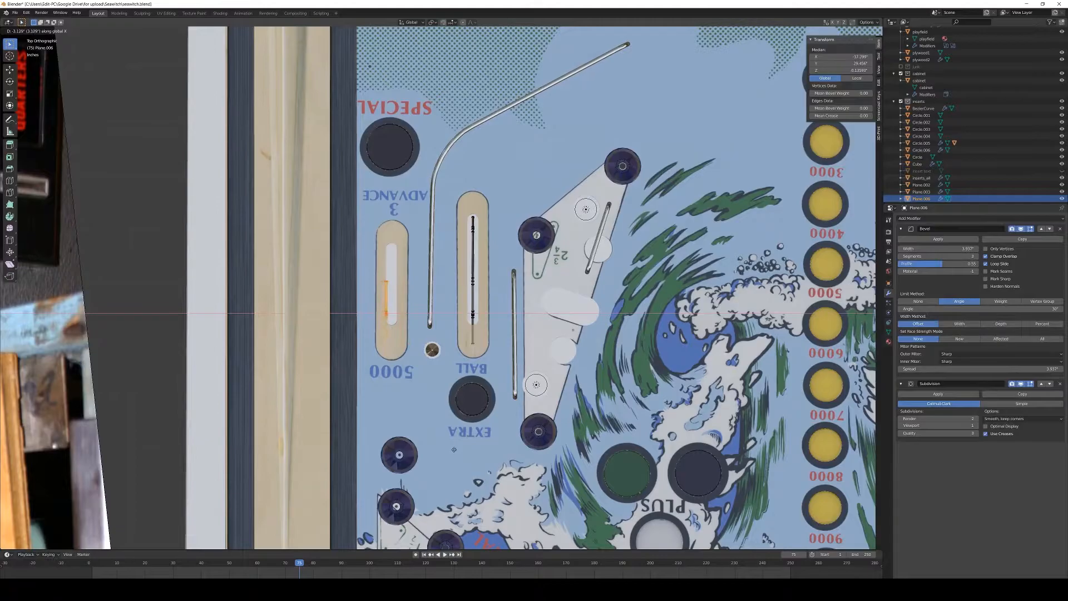
{"action": "left_click", "coordinate": [458, 451]}
{"action": "key", "text": "Tab"}
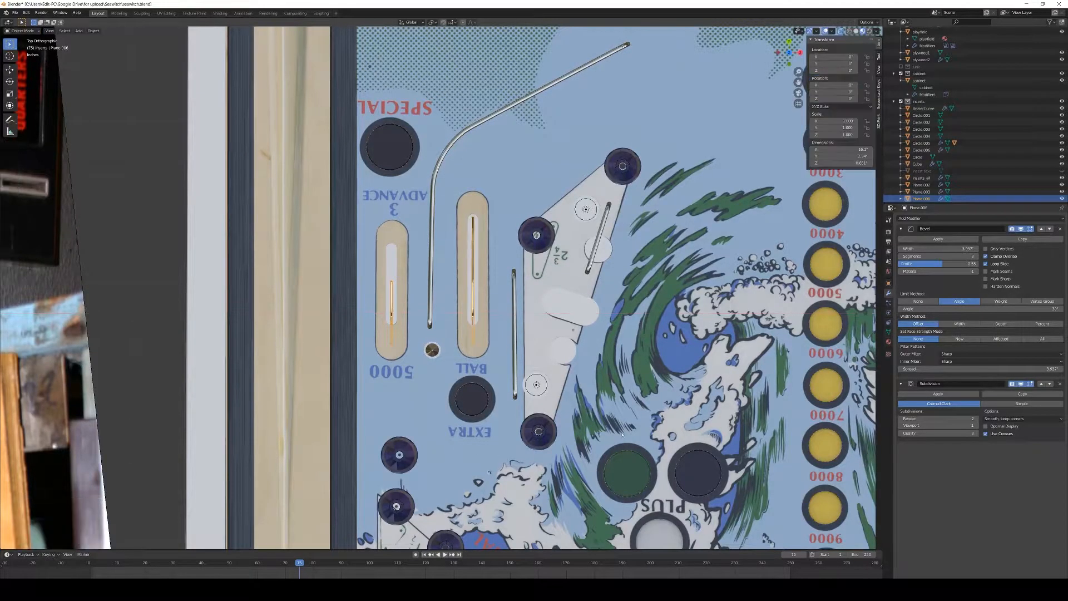
Add a plane mesh as a new object and scale it down to roughly a third of its size
{"action": "scroll", "coordinate": [459, 450], "scroll_direction": "down", "scroll_amount": 2}
{"action": "middle_click_drag", "start_coordinate": [458, 451], "coordinate": [366, 415]}
{"action": "middle_click_drag", "start_coordinate": [451, 473], "coordinate": [688, 397], "text": "shift"}
{"action": "scroll", "coordinate": [689, 396], "scroll_direction": "down", "scroll_amount": 1}
{"action": "key", "text": "Tab"}
{"action": "key", "text": "Tab"}
{"action": "scroll", "coordinate": [688, 397], "scroll_direction": "down", "scroll_amount": 2}
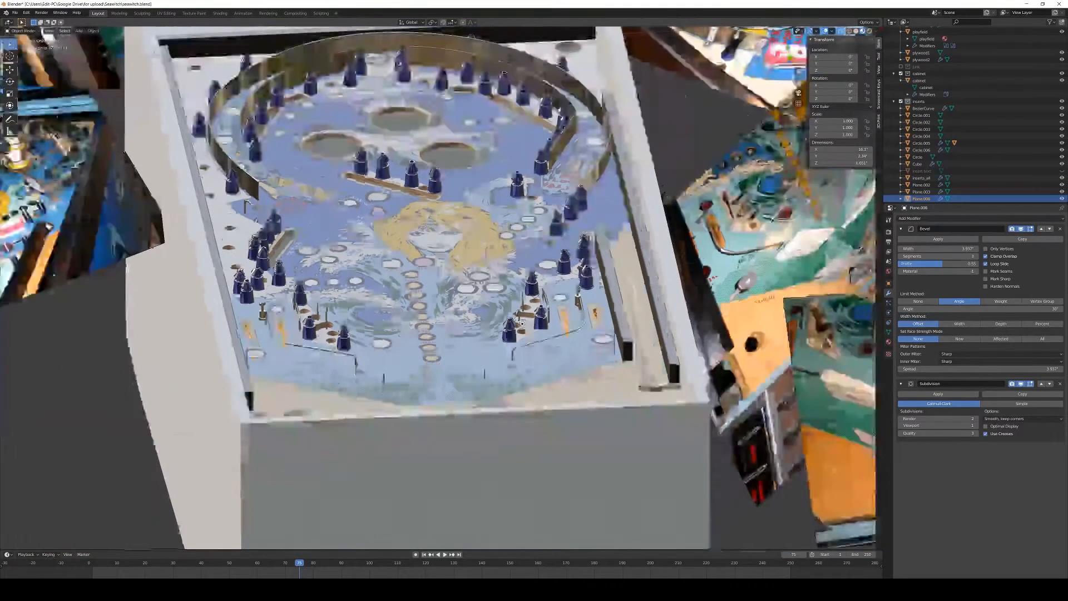
{"action": "key", "text": "shift+a"}
{"action": "mouse_move", "coordinate": [123, 390]}
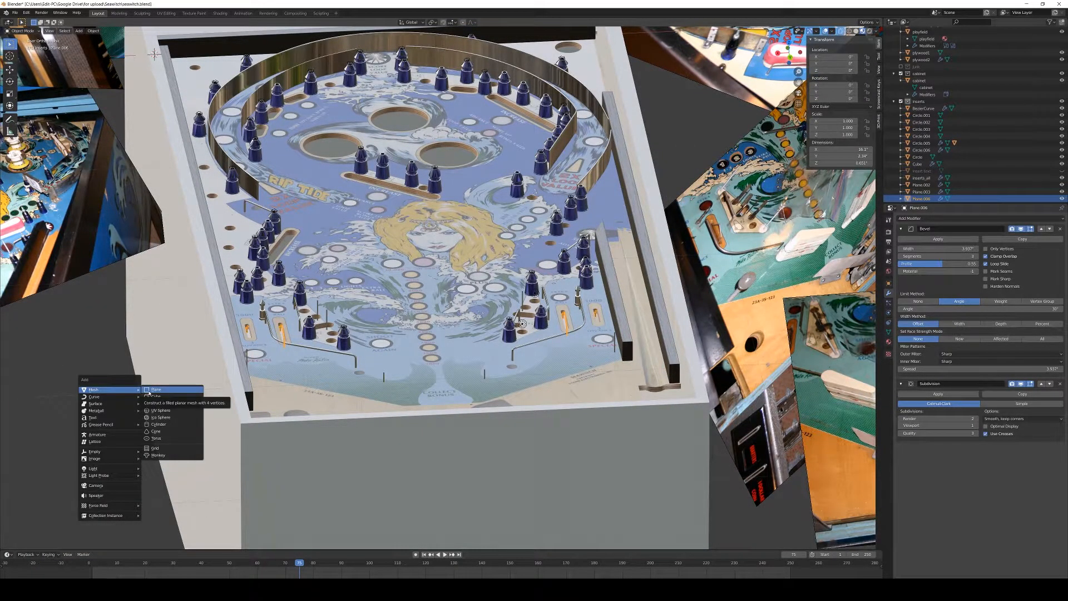
{"action": "left_click", "coordinate": [149, 389]}
{"action": "scroll", "coordinate": [149, 392], "scroll_direction": "down", "scroll_amount": 3}
{"action": "key", "text": "s"}
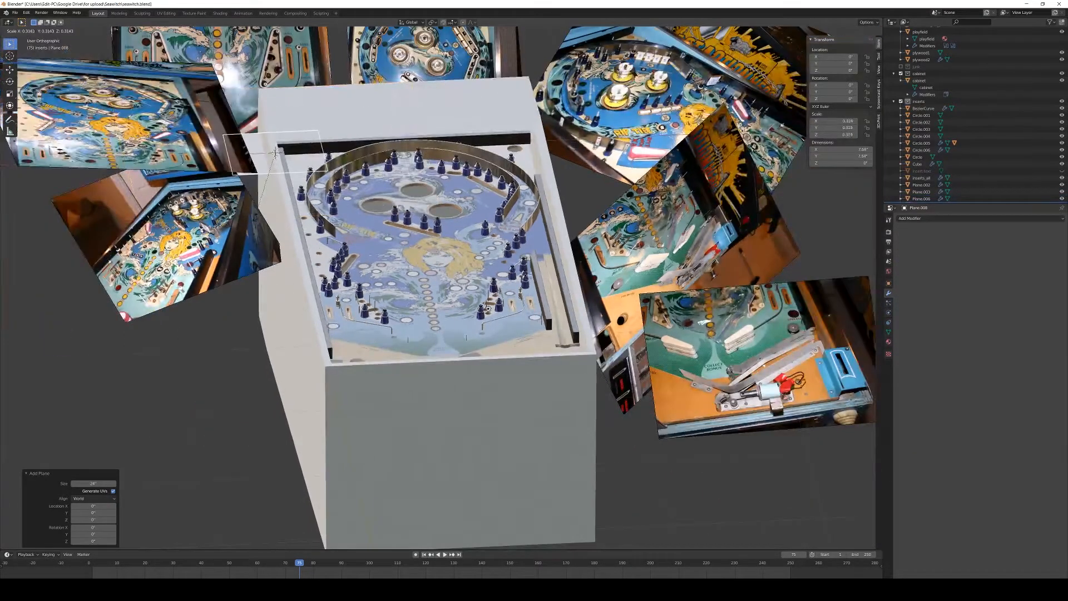
{"action": "left_click", "coordinate": [269, 175]}
Move the plane horizontally onto the lower playfield near the slingshot and scale it to about 1.2 inches square
{"action": "key", "text": "g"}
{"action": "key", "text": "shift+z"}
{"action": "left_click", "coordinate": [367, 330]}
{"action": "key", "text": "s"}
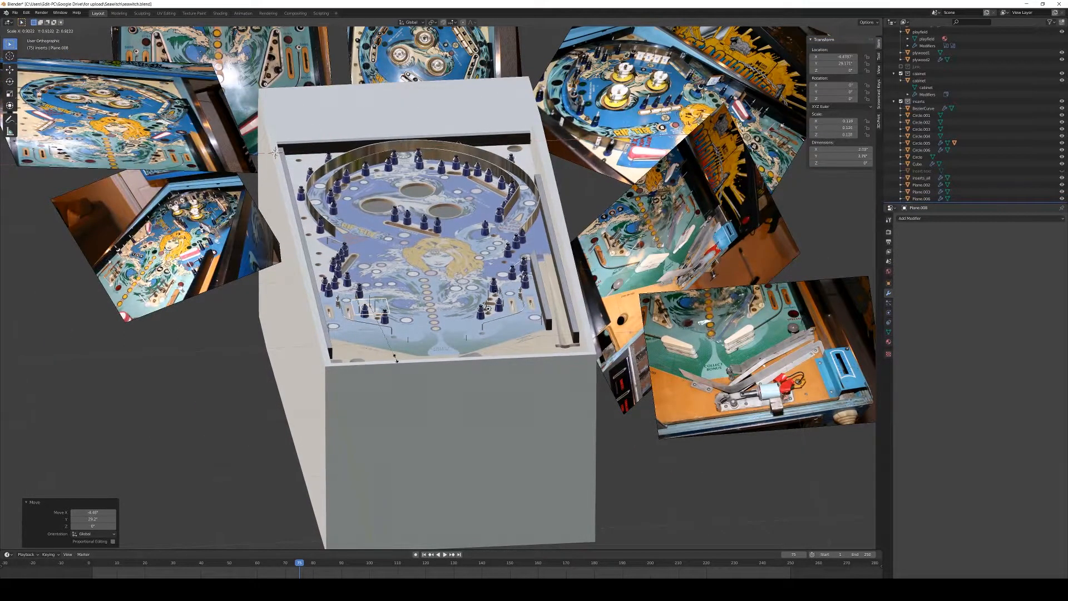
{"action": "left_click", "coordinate": [385, 330]}
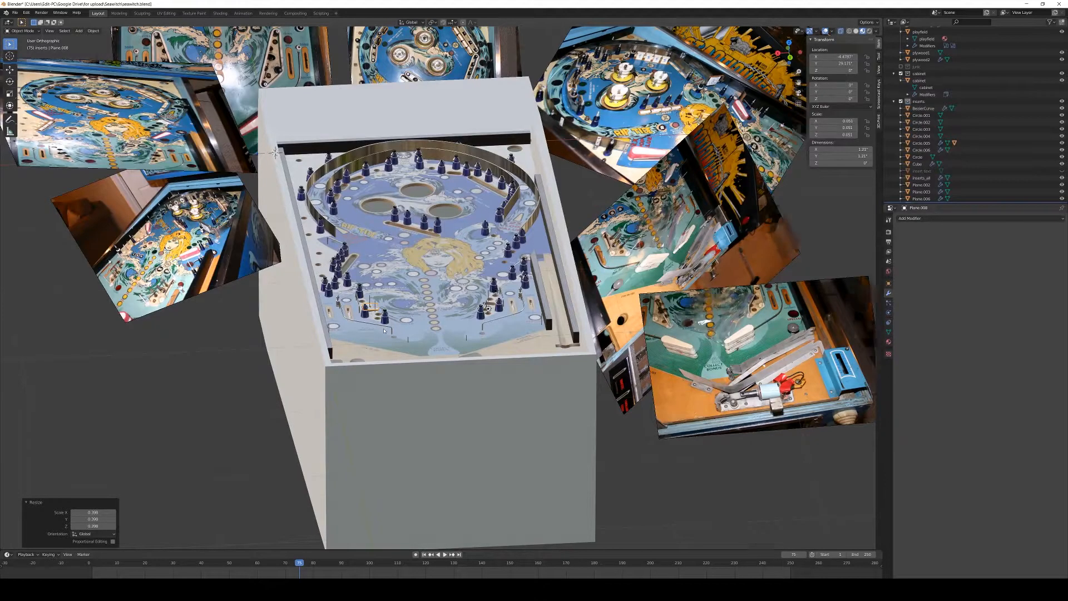
Shrink the plane further in top view and set its X and Y dimensions to 0.25 inches each
{"action": "key", "text": "KP_7"}
{"action": "scroll", "coordinate": [365, 434], "scroll_direction": "up", "scroll_amount": 3}
{"action": "middle_click_drag", "start_coordinate": [517, 283], "coordinate": [517, 313], "text": "shift"}
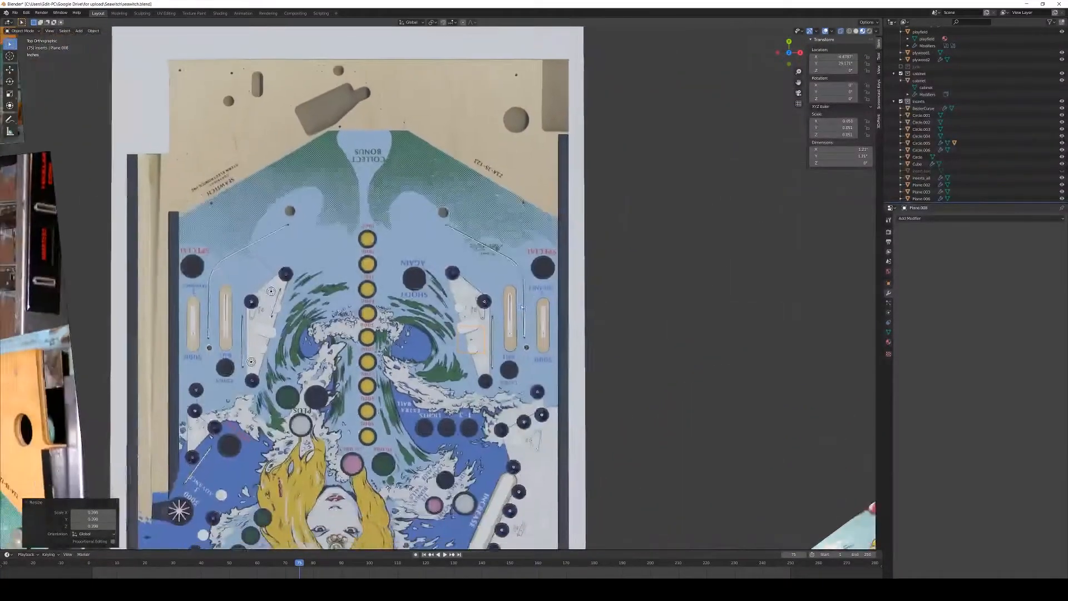
{"action": "scroll", "coordinate": [518, 312], "scroll_direction": "up", "scroll_amount": 5}
{"action": "key", "text": "s"}
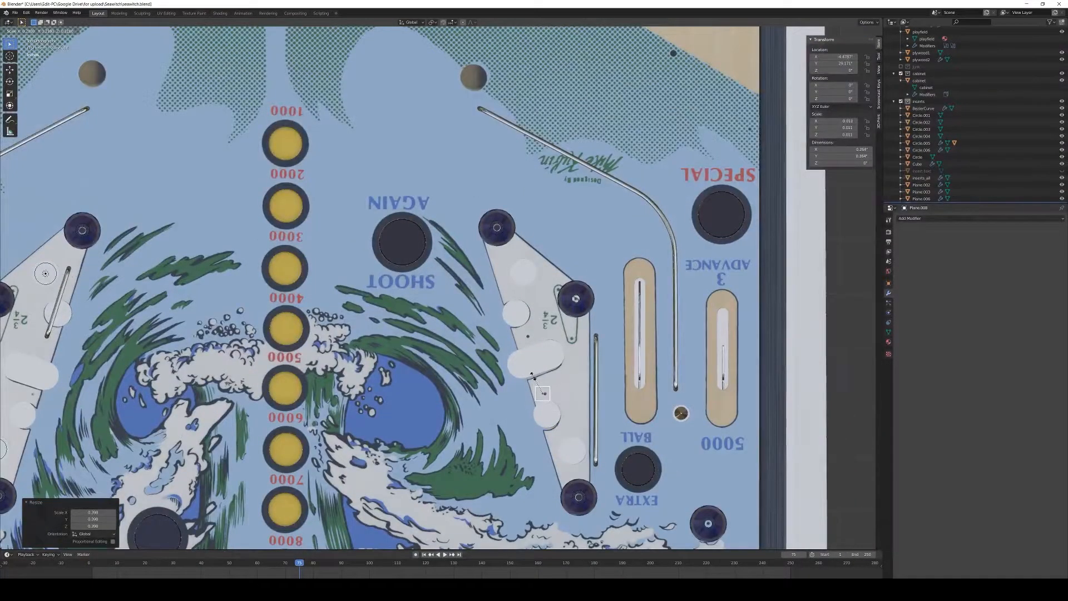
{"action": "left_click", "coordinate": [533, 375]}
{"action": "left_click", "coordinate": [840, 150]}
{"action": "type", "text": "0.25"}
{"action": "key", "text": "Tab"}
{"action": "type", "text": "0.25"}
{"action": "key", "text": "Return"}
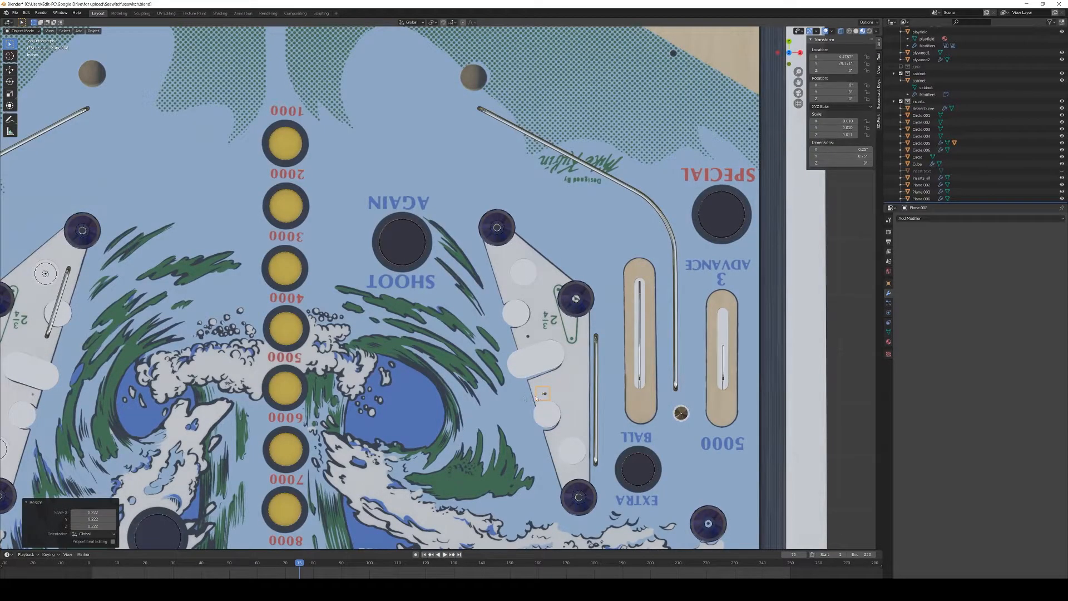
Apply all transforms to the small plane
{"action": "left_click", "coordinate": [93, 30]}
{"action": "mouse_move", "coordinate": [122, 68]}
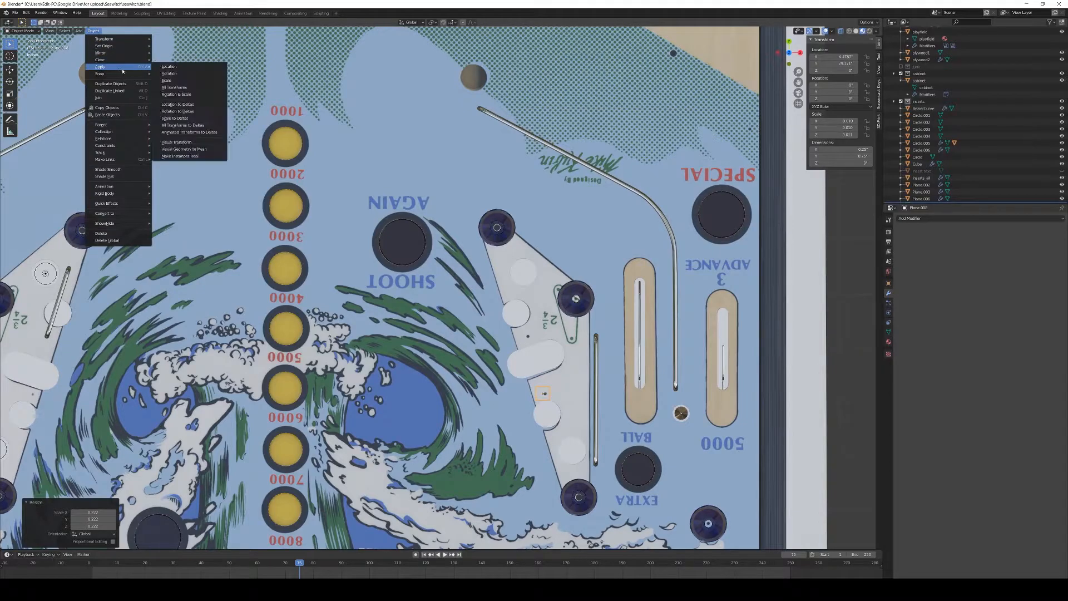
{"action": "left_click", "coordinate": [174, 88]}
Add a Solidify modifier to the small plane and set its thickness to 0.02 inches
{"action": "middle_click_drag", "start_coordinate": [585, 418], "coordinate": [569, 358], "text": "shift"}
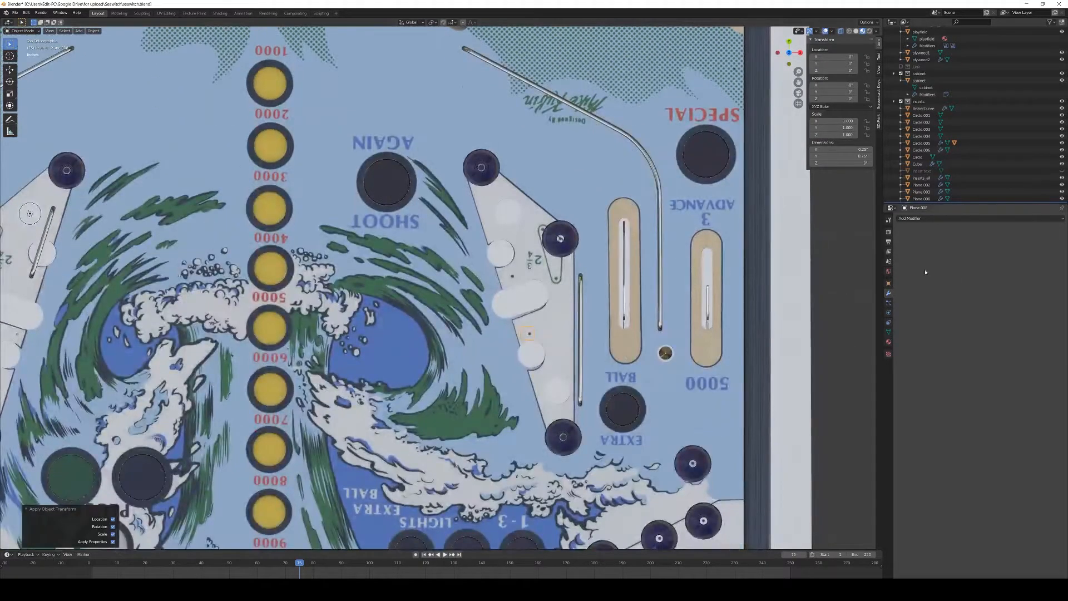
{"action": "left_click", "coordinate": [918, 218]}
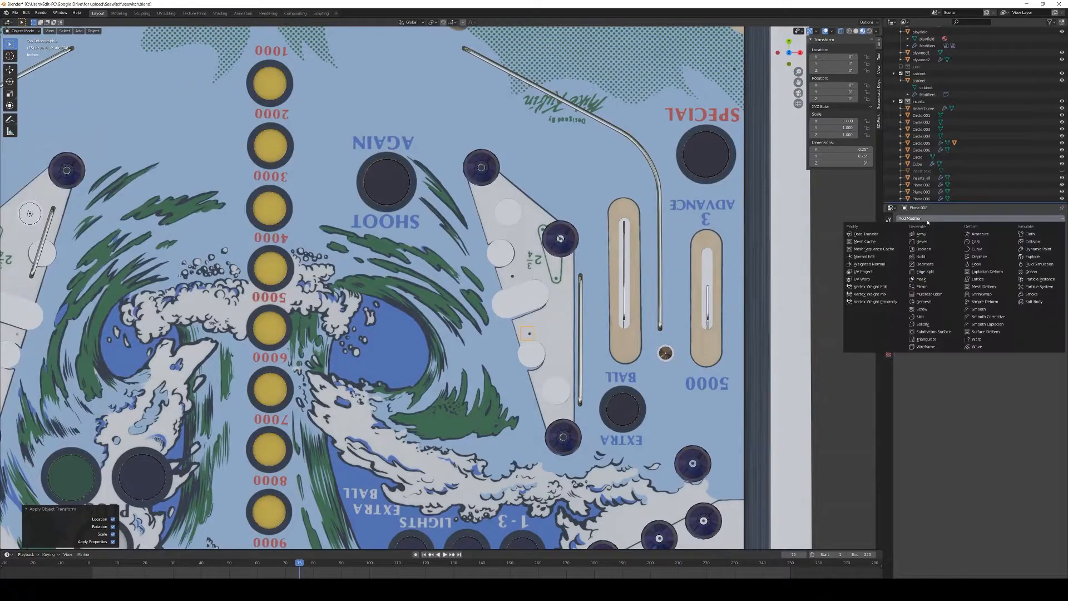
{"action": "left_click", "coordinate": [931, 329]}
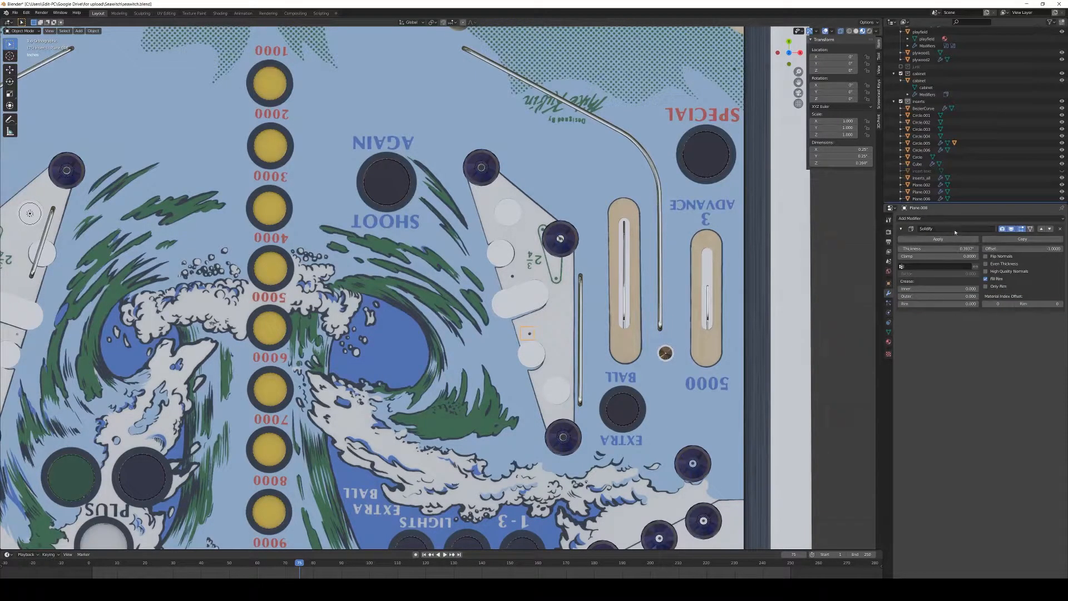
{"action": "left_click", "coordinate": [960, 249]}
{"action": "type", "text": "0.2"}
{"action": "key", "text": "Return"}
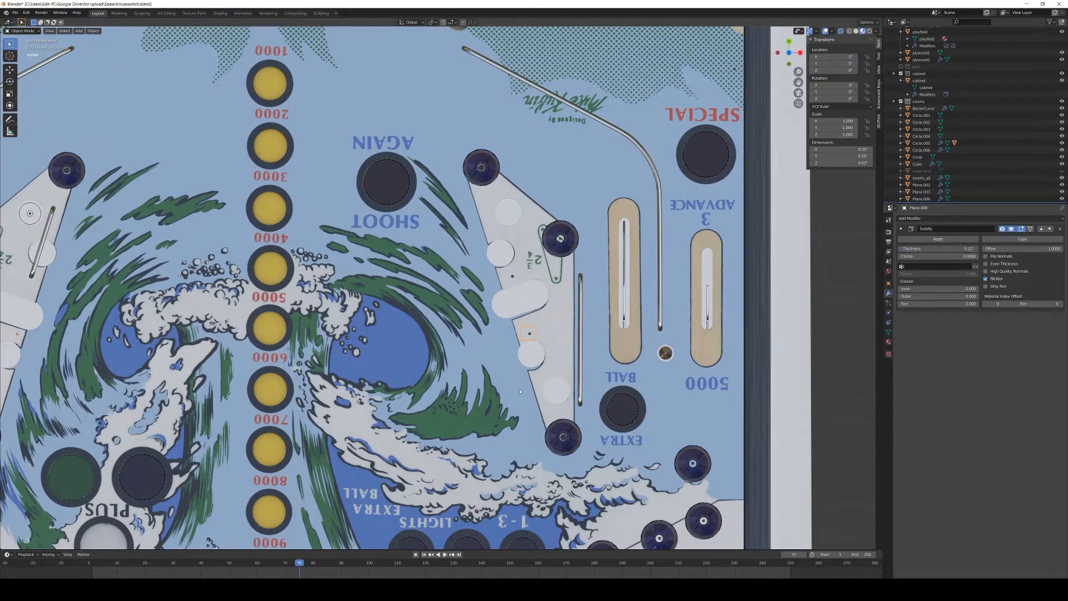
{"action": "scroll", "coordinate": [530, 355], "scroll_direction": "up", "scroll_amount": 3}
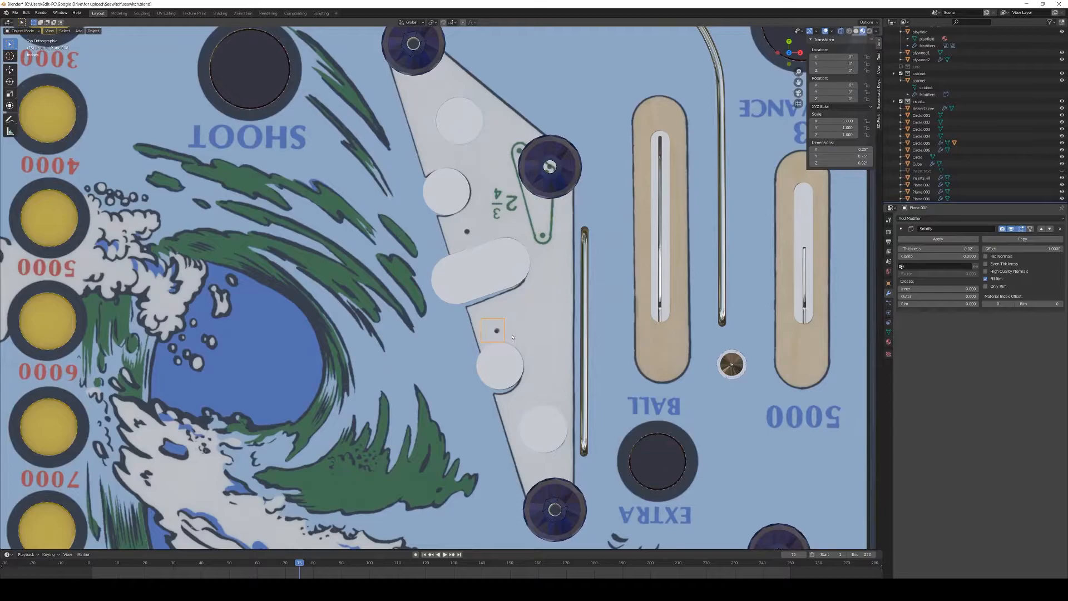
In Edit Mode, rotate the small plane 90 degrees about X to stand upright, and turn it about Z parallel to the slingshot's slanted edge
{"action": "key", "text": "Tab"}
{"action": "type", "text": "rx"}
{"action": "type", "text": "90"}
{"action": "key", "text": "Return"}
{"action": "key", "text": "r"}
{"action": "key", "text": "z"}
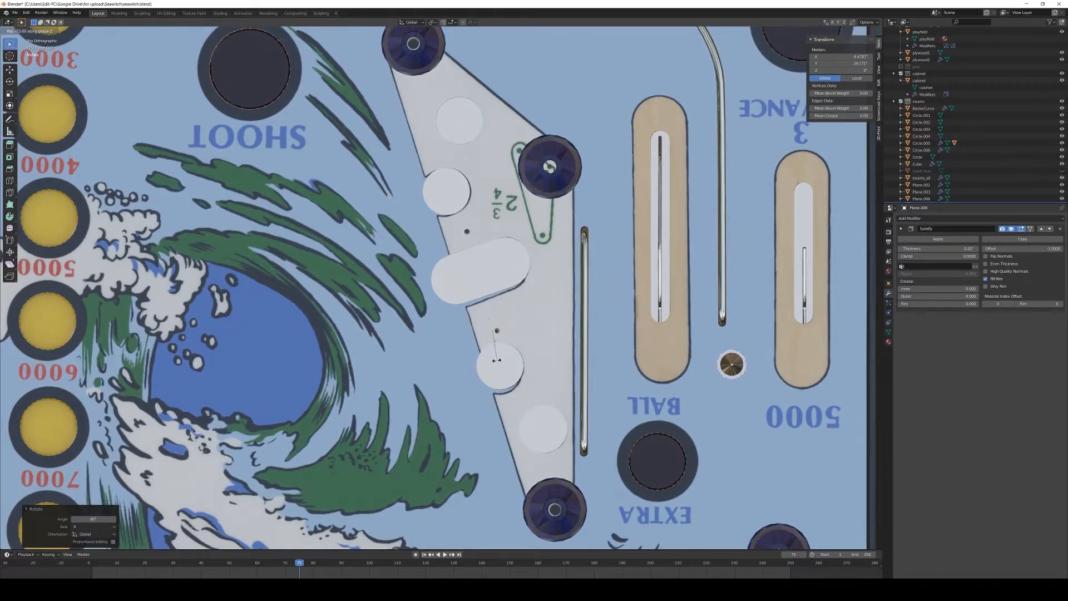
{"action": "left_click", "coordinate": [498, 360]}
Move the upright plate horizontally into the round hole just below the small pin hole, and set its Solidify thickness to 0.025 inches
{"action": "key", "text": "g"}
{"action": "key", "text": "shift+z"}
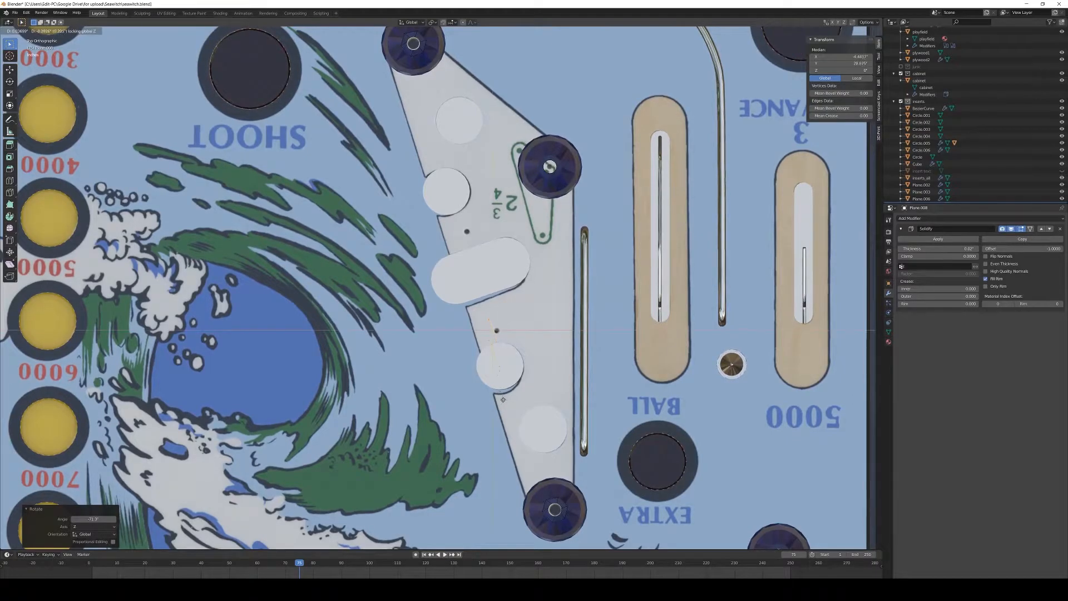
{"action": "left_click", "coordinate": [506, 406]}
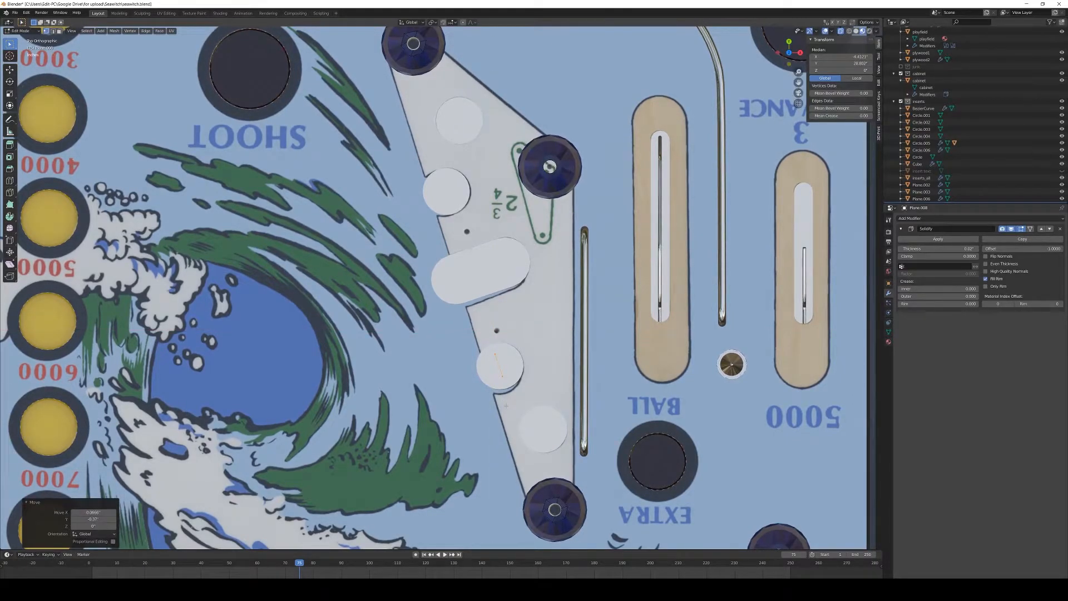
{"action": "left_click", "coordinate": [937, 249]}
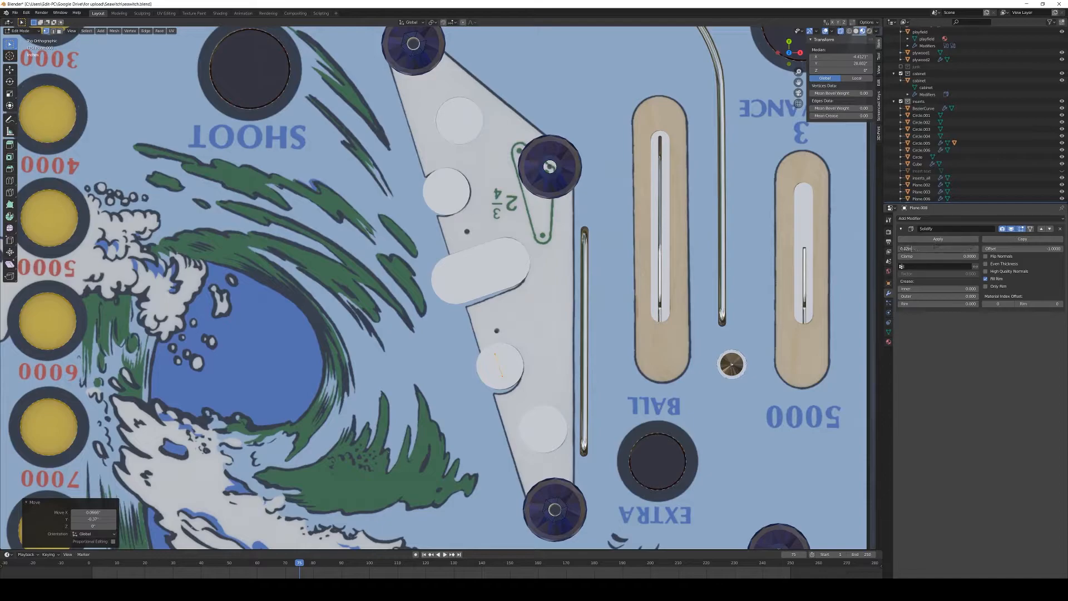
{"action": "key", "text": "Return"}
Stretch the plate vertically by lowering its bottom edge below the playfield and raising its top edge about 0.6 inches
{"action": "middle_click_drag", "start_coordinate": [528, 383], "coordinate": [503, 398]}
{"action": "scroll", "coordinate": [502, 397], "scroll_direction": "up", "scroll_amount": 5}
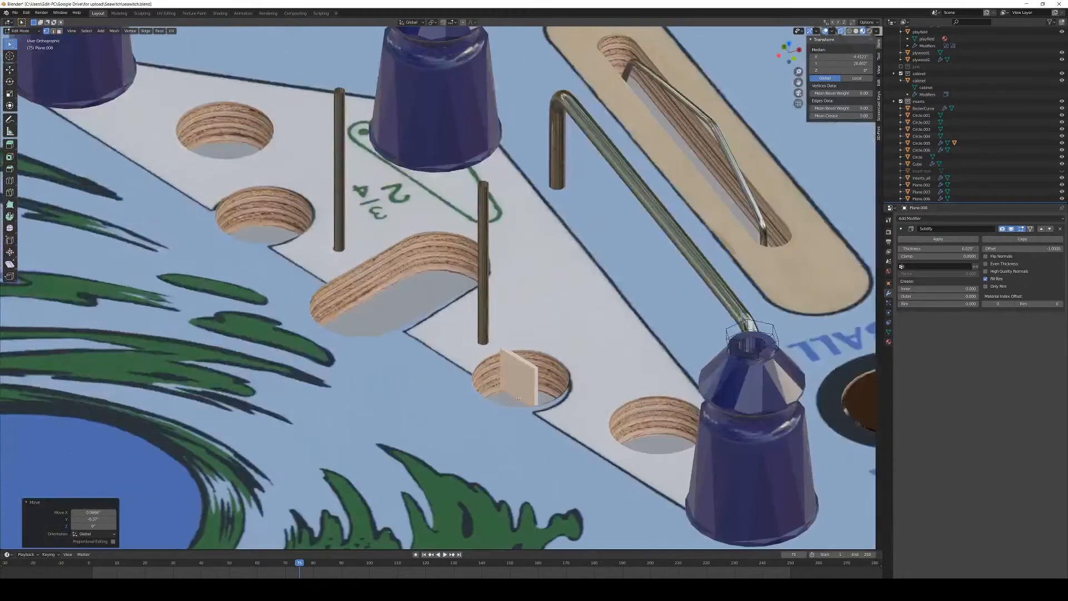
{"action": "left_click", "coordinate": [504, 392]}
{"action": "left_click", "coordinate": [532, 404], "text": "shift"}
{"action": "key", "text": "g"}
{"action": "key", "text": "z"}
{"action": "left_click", "coordinate": [532, 454]}
{"action": "left_click", "coordinate": [533, 372]}
{"action": "left_click", "coordinate": [503, 350], "text": "shift"}
{"action": "key", "text": "g"}
{"action": "key", "text": "z"}
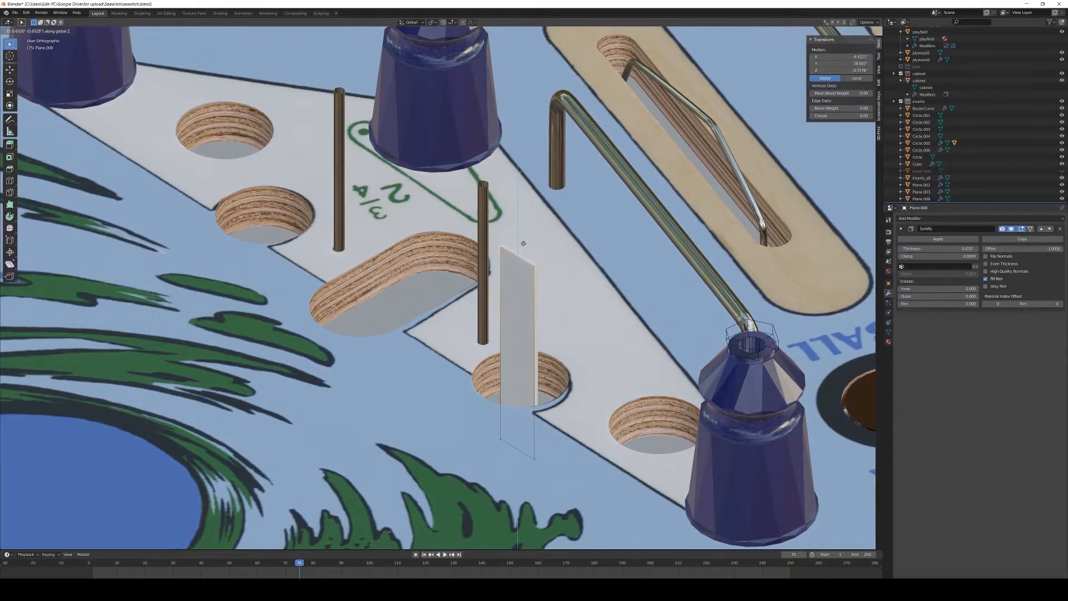
{"action": "left_click", "coordinate": [523, 246]}
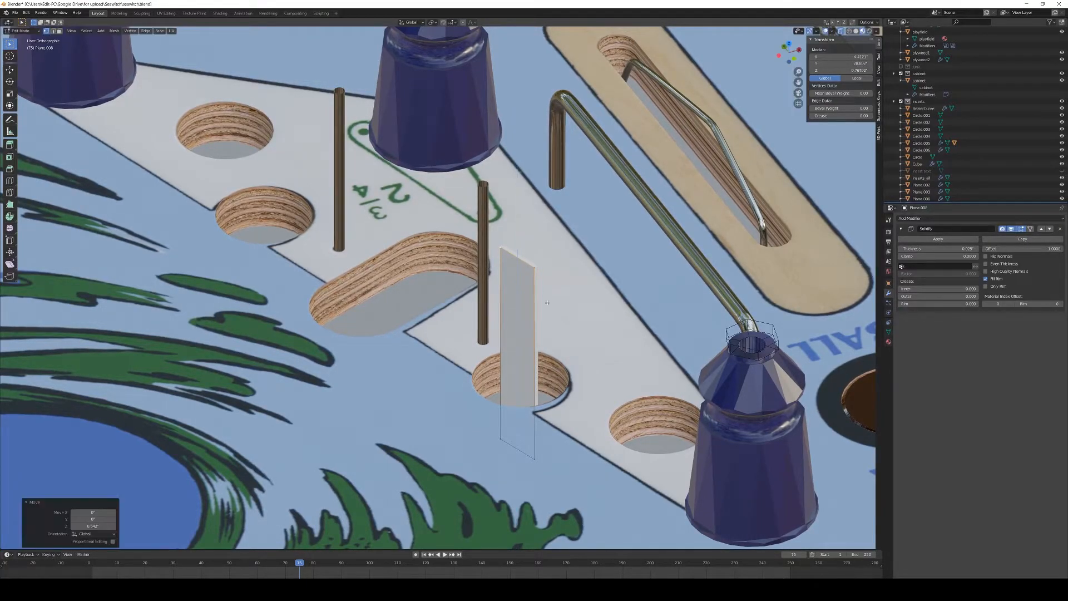
In wireframe top view, duplicate the plate horizontally about 0.1 inches to form a parallel second plate inside the round hole
{"action": "key", "text": "KP_7"}
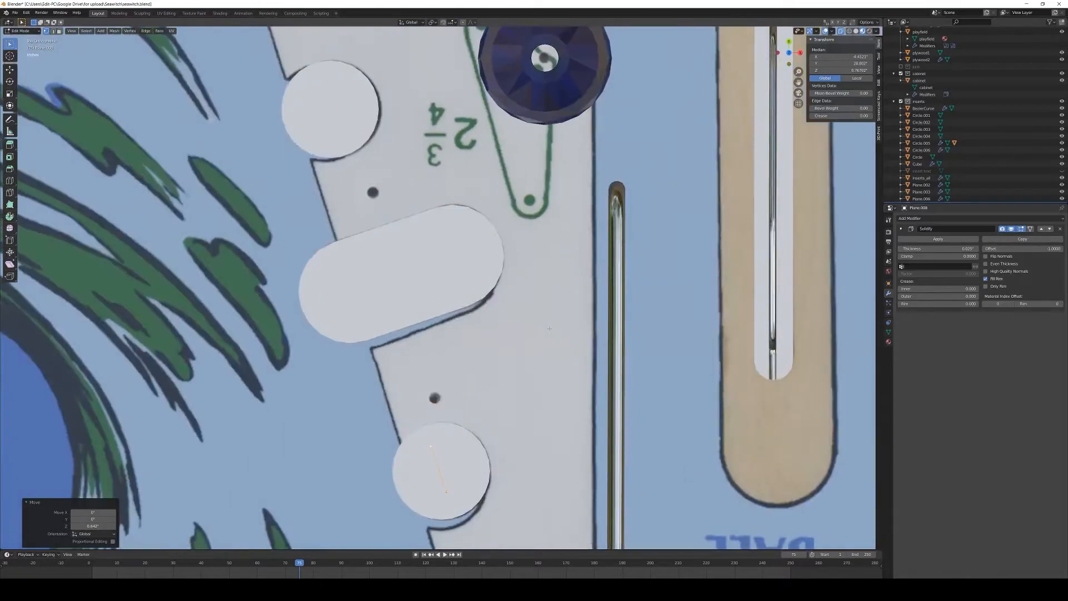
{"action": "middle_click_drag", "start_coordinate": [417, 406], "coordinate": [468, 299], "text": "shift"}
{"action": "key", "text": "z"}
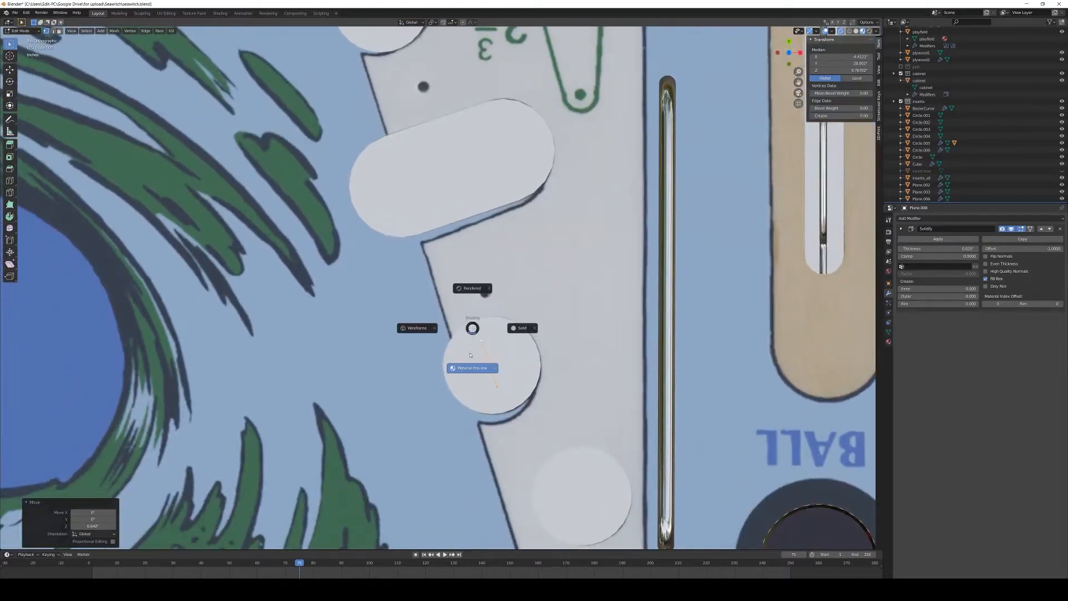
{"action": "left_click", "coordinate": [418, 326]}
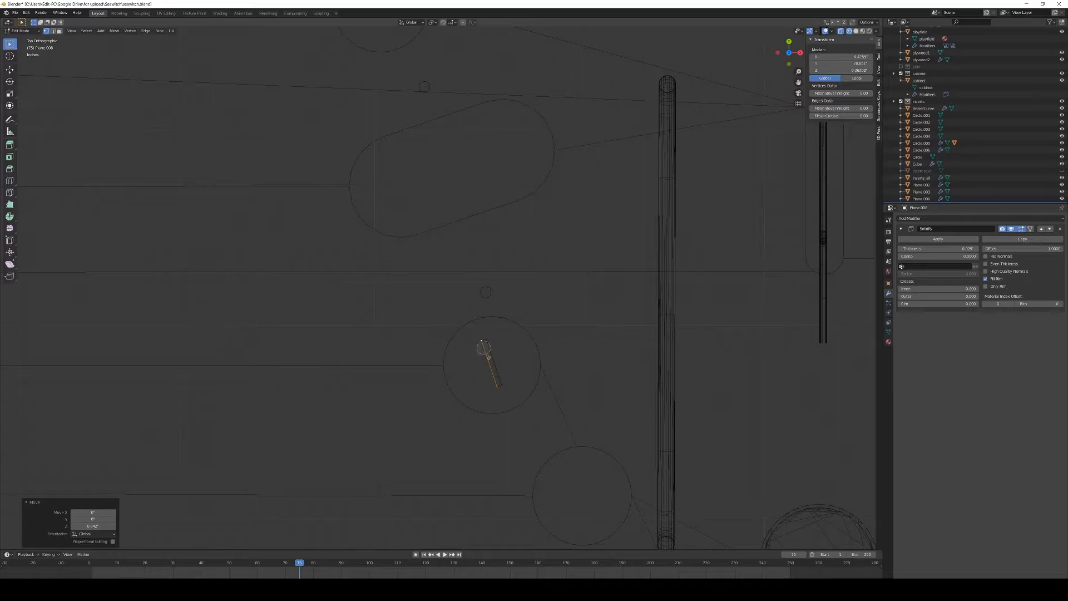
{"action": "left_click_drag", "start_coordinate": [471, 341], "coordinate": [501, 393]}
{"action": "key", "text": "shift+d"}
{"action": "key", "text": "shift+z"}
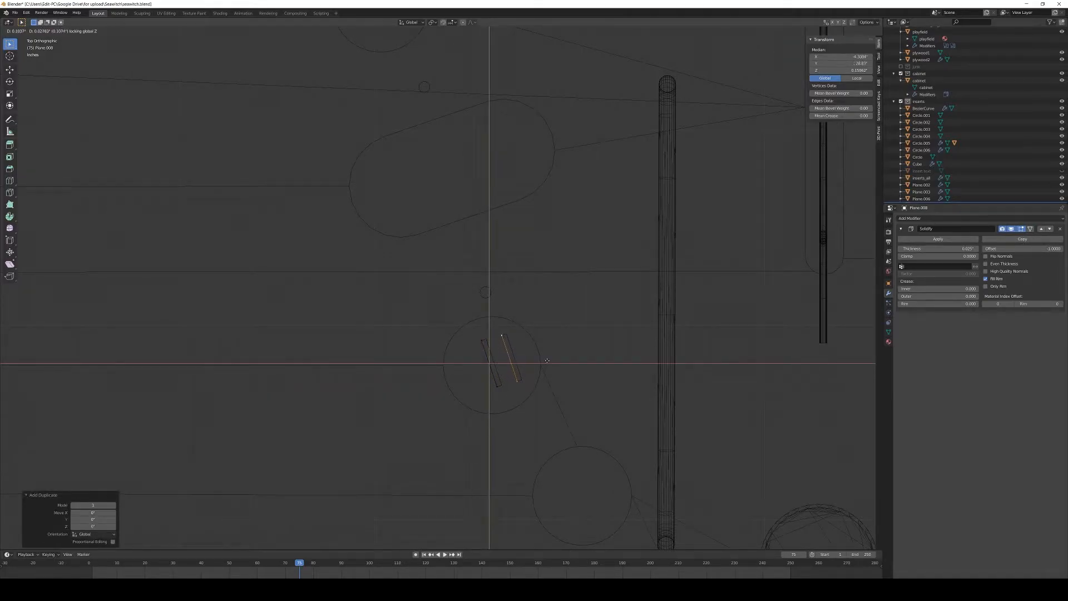
{"action": "left_click", "coordinate": [547, 360]}
{"action": "middle_click_drag", "start_coordinate": [544, 375], "coordinate": [558, 353]}
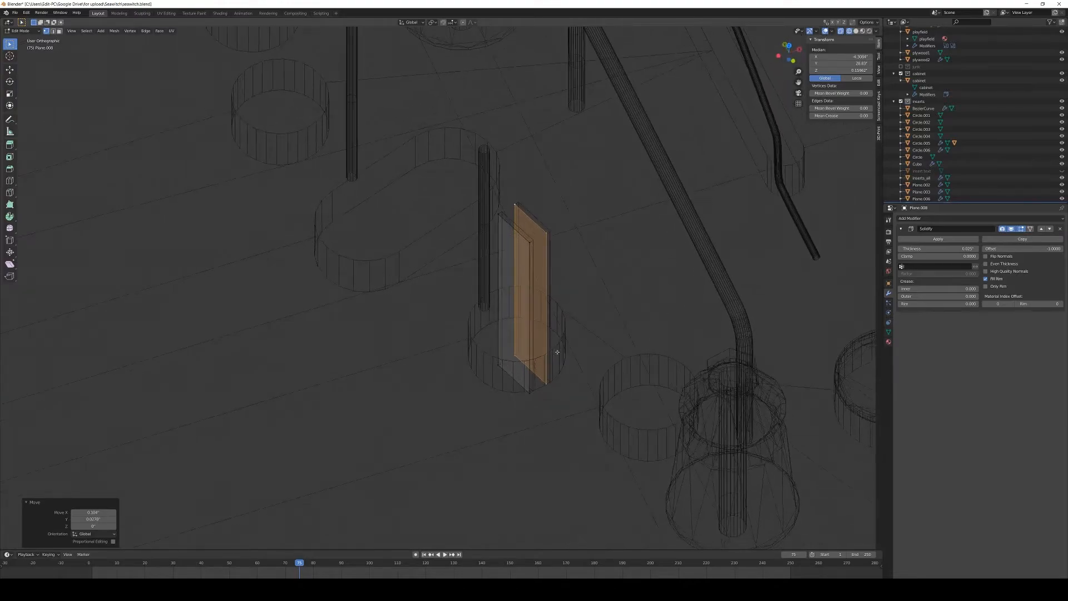
{"action": "key", "text": "g"}
{"action": "key", "text": "z"}
{"action": "right_click", "coordinate": [553, 408]}
Shorten the second plate by lowering its top edge well below the first plate's top, and leave Edit Mode
{"action": "left_click", "coordinate": [537, 228]}
{"action": "left_click", "coordinate": [517, 205], "text": "shift"}
{"action": "key", "text": "g"}
{"action": "key", "text": "z"}
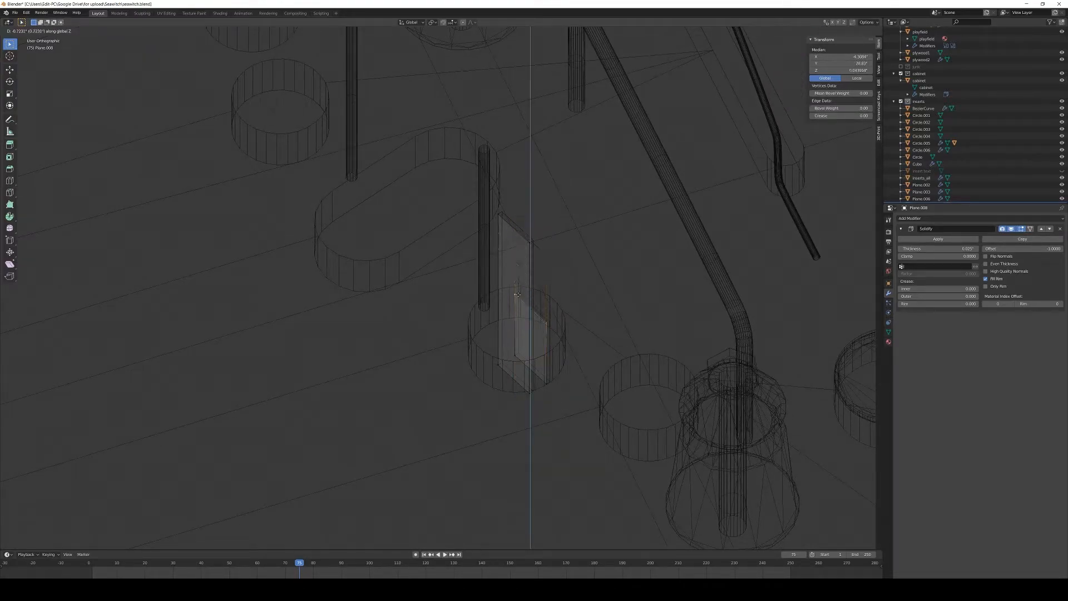
{"action": "left_click", "coordinate": [520, 289]}
{"action": "middle_click_drag", "start_coordinate": [521, 288], "coordinate": [552, 310]}
{"action": "key", "text": "g"}
{"action": "key", "text": "z"}
{"action": "left_click", "coordinate": [549, 286]}
{"action": "key", "text": "Tab"}
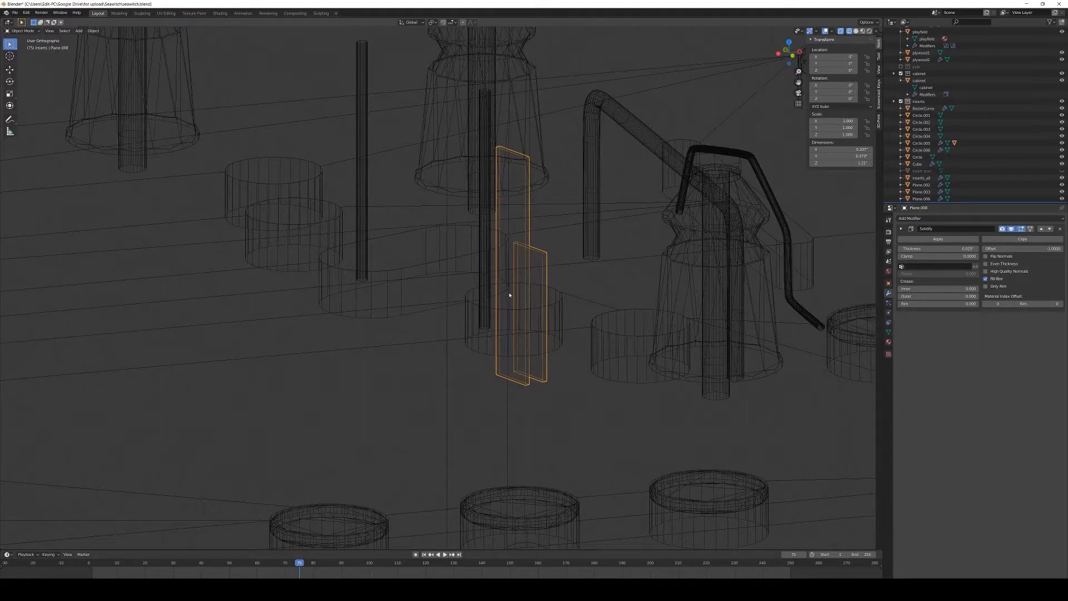
Duplicate the pair of plates horizontally into the round hole above the elongated hole of the same slingshot
{"action": "middle_click_drag", "start_coordinate": [515, 286], "coordinate": [617, 334]}
{"action": "key", "text": "KP_7"}
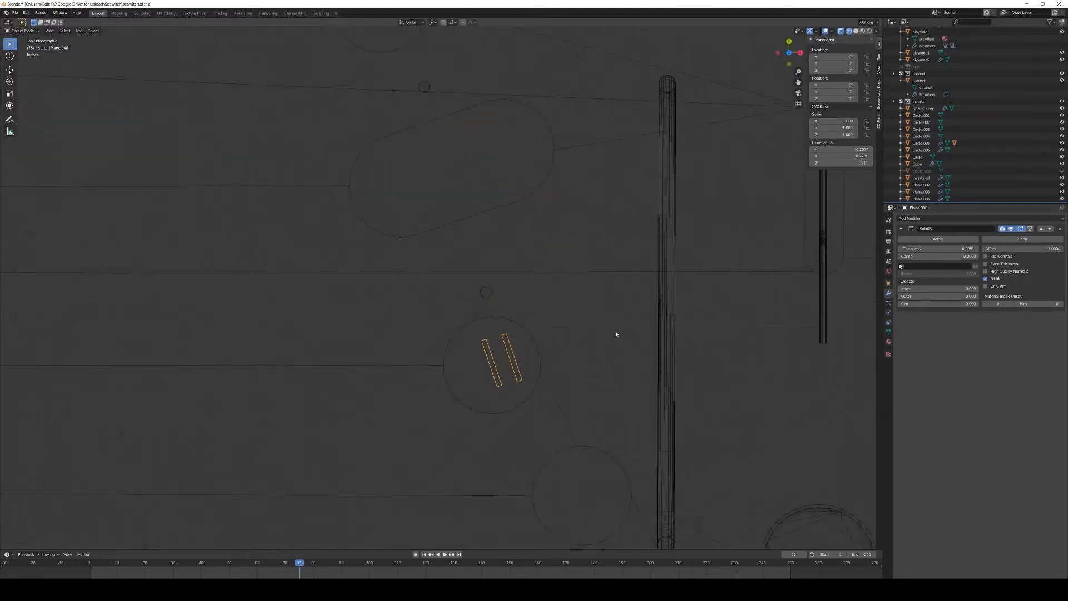
{"action": "scroll", "coordinate": [610, 353], "scroll_direction": "down", "scroll_amount": 3}
{"action": "middle_click_drag", "start_coordinate": [569, 257], "coordinate": [624, 348], "text": "shift"}
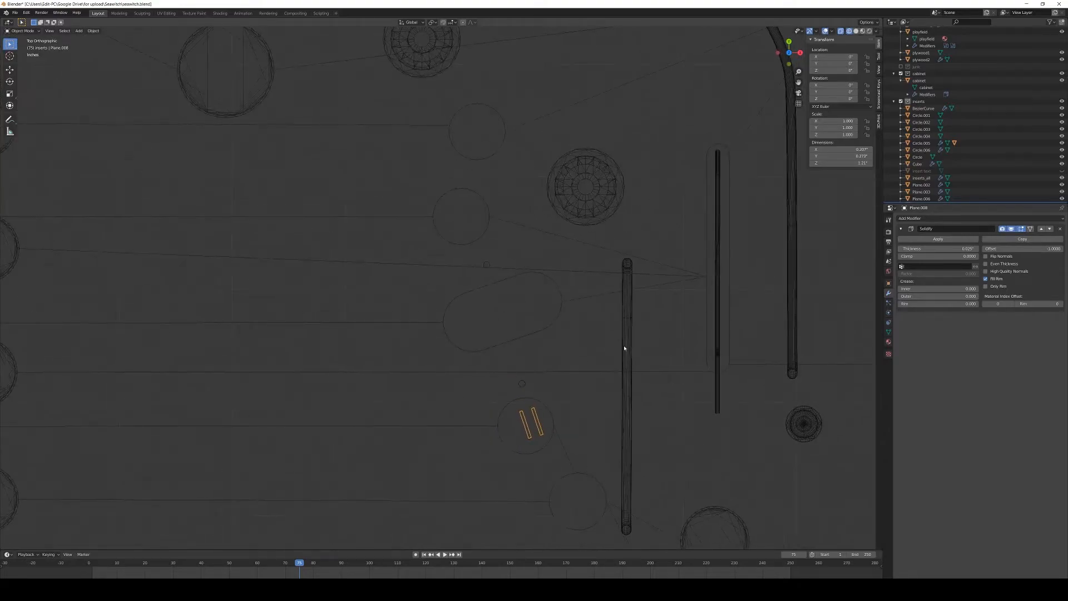
{"action": "key", "text": "Tab"}
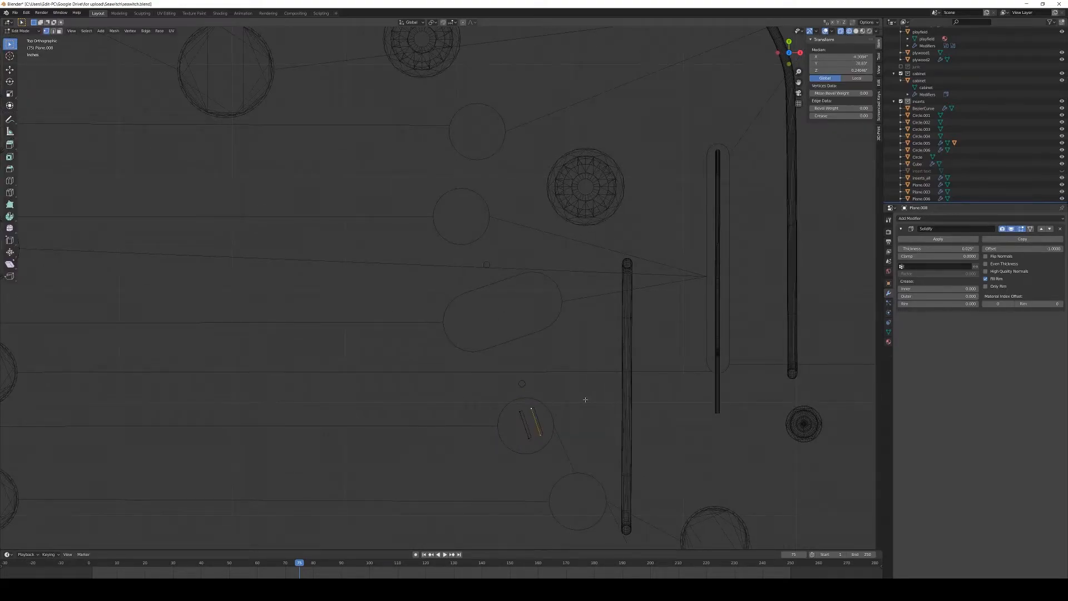
{"action": "key", "text": "shift+d"}
{"action": "key", "text": "shift+z"}
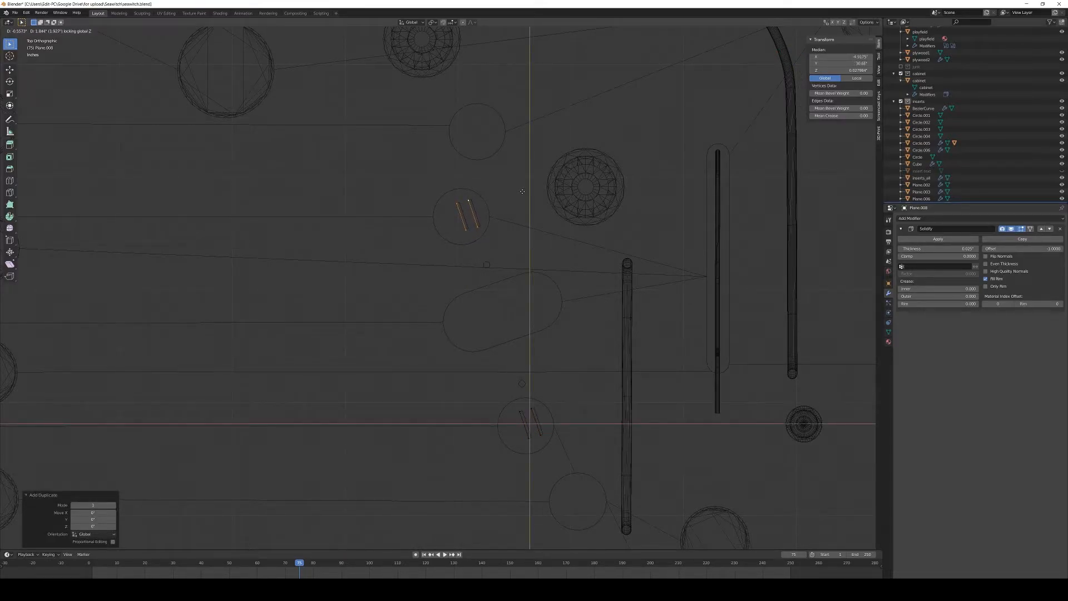
{"action": "left_click", "coordinate": [522, 191]}
Duplicate the plate pair across the playfield into the upper round hole of the opposite slingshot
{"action": "scroll", "coordinate": [520, 252], "scroll_direction": "down", "scroll_amount": 3}
{"action": "middle_click_drag", "start_coordinate": [400, 299], "coordinate": [709, 265], "text": "shift"}
{"action": "key", "text": "shift+d"}
{"action": "key", "text": "shift+z"}
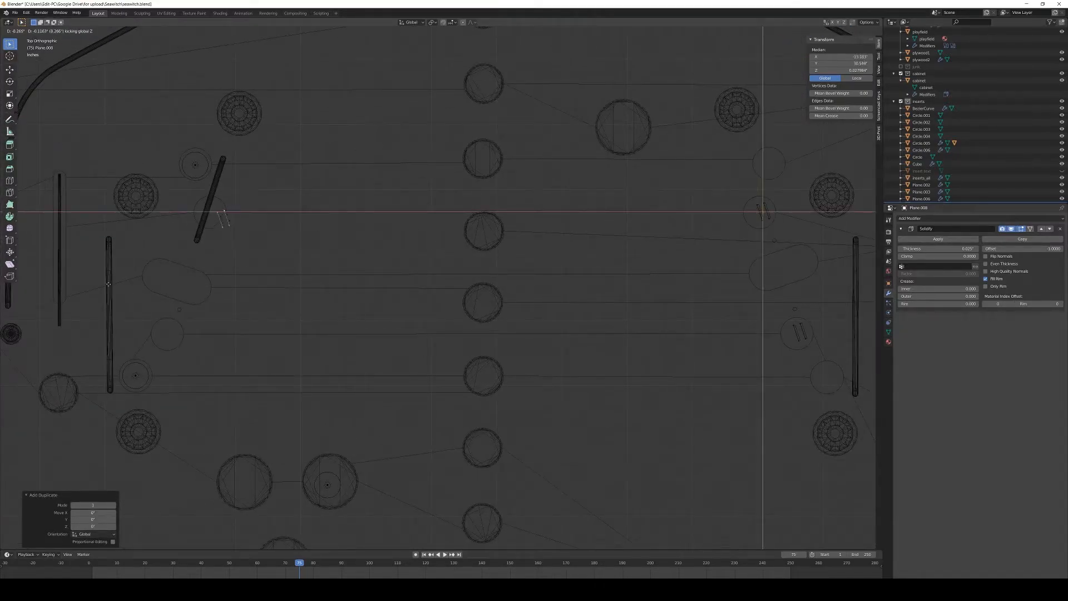
{"action": "left_click", "coordinate": [103, 274]}
Rotate the new pair about Z to mirror the opposite slant and adjust its horizontal position inside the hole
{"action": "key", "text": "r"}
{"action": "key", "text": "z"}
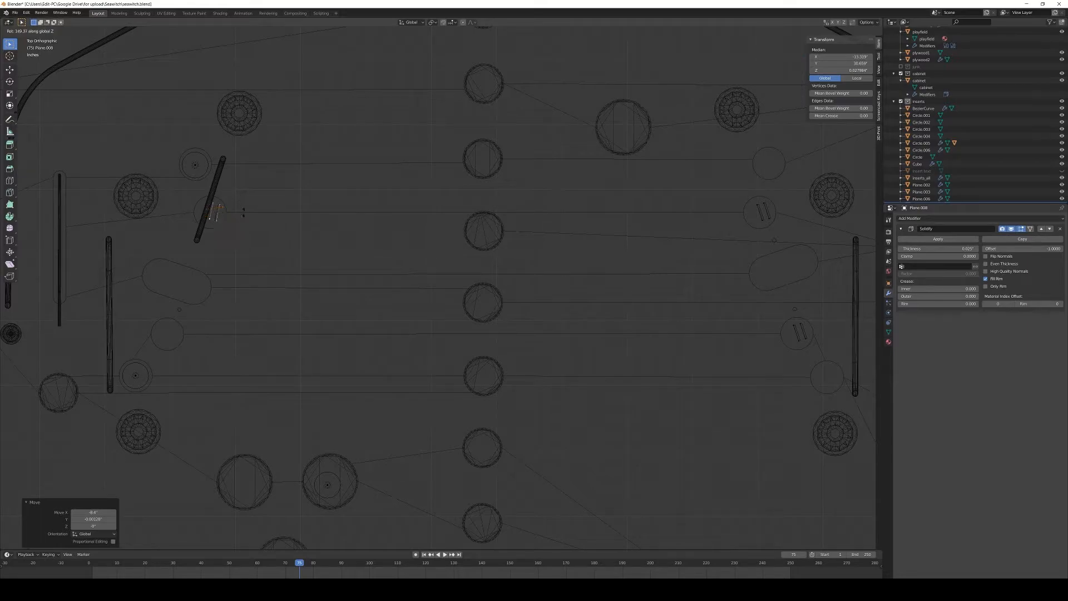
{"action": "left_click", "coordinate": [243, 213]}
{"action": "key", "text": "g"}
{"action": "key", "text": "shift+z"}
{"action": "left_click", "coordinate": [243, 213]}
Duplicate the rotated plate pair into the round hole below the elongated hole of this slingshot
{"action": "key", "text": "shift+d"}
{"action": "key", "text": "shift+z"}
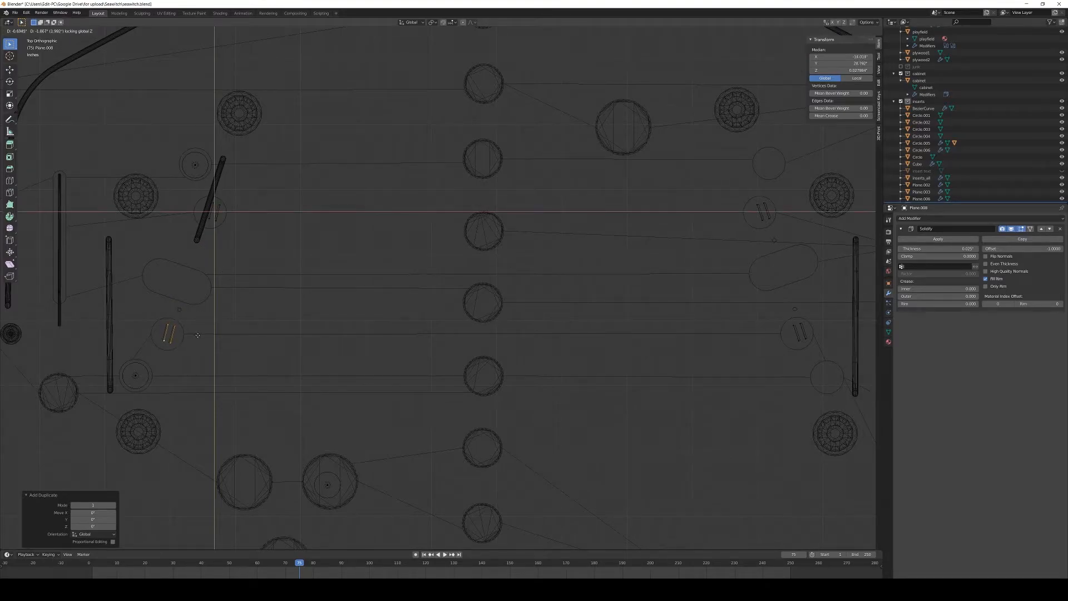
{"action": "left_click", "coordinate": [197, 336]}
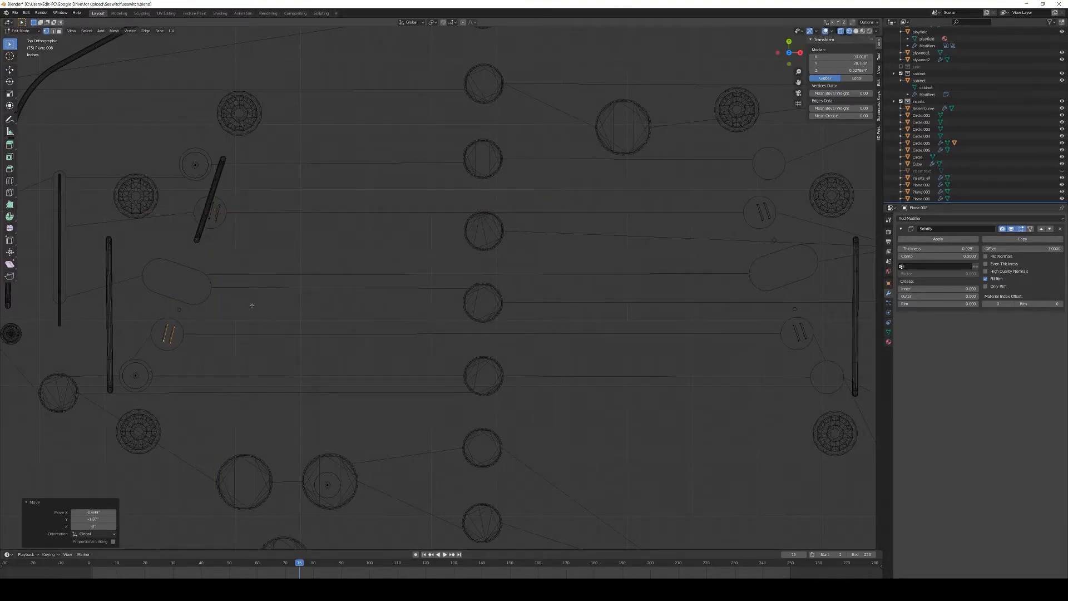
Duplicate a single plate of the lower pair into the elongated hole and delete the stray vertex copied with it
{"action": "left_click", "coordinate": [166, 330]}
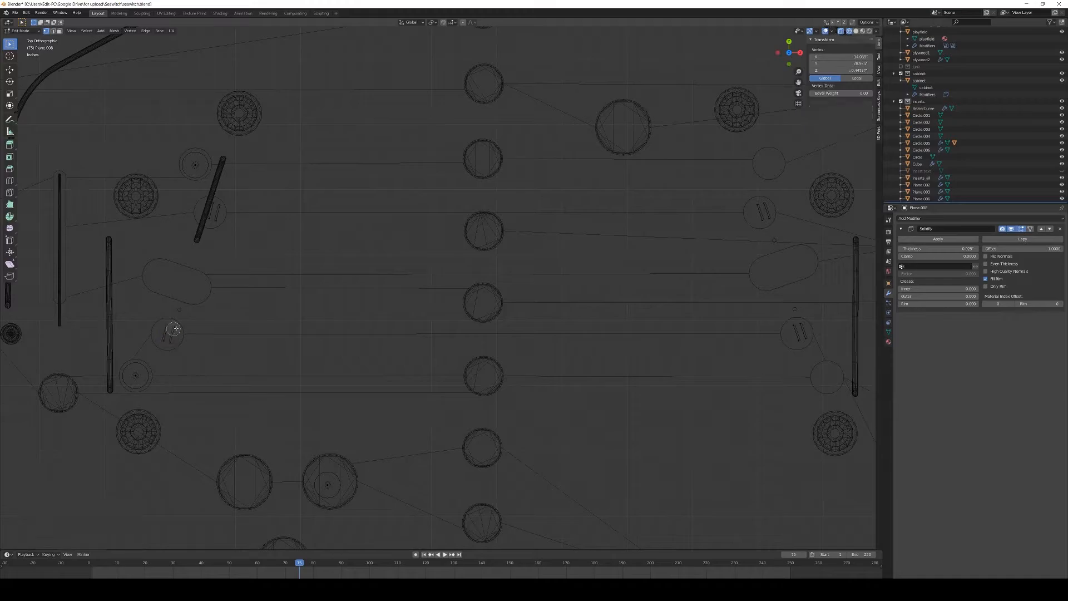
{"action": "key", "text": "l"}
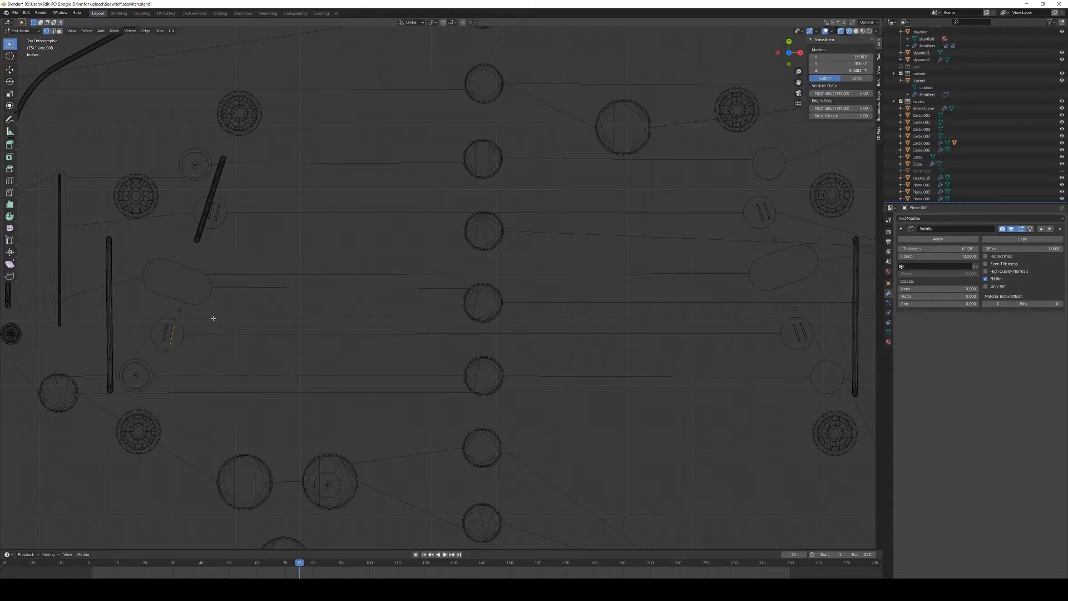
{"action": "key", "text": "shift+d"}
{"action": "key", "text": "shift+z"}
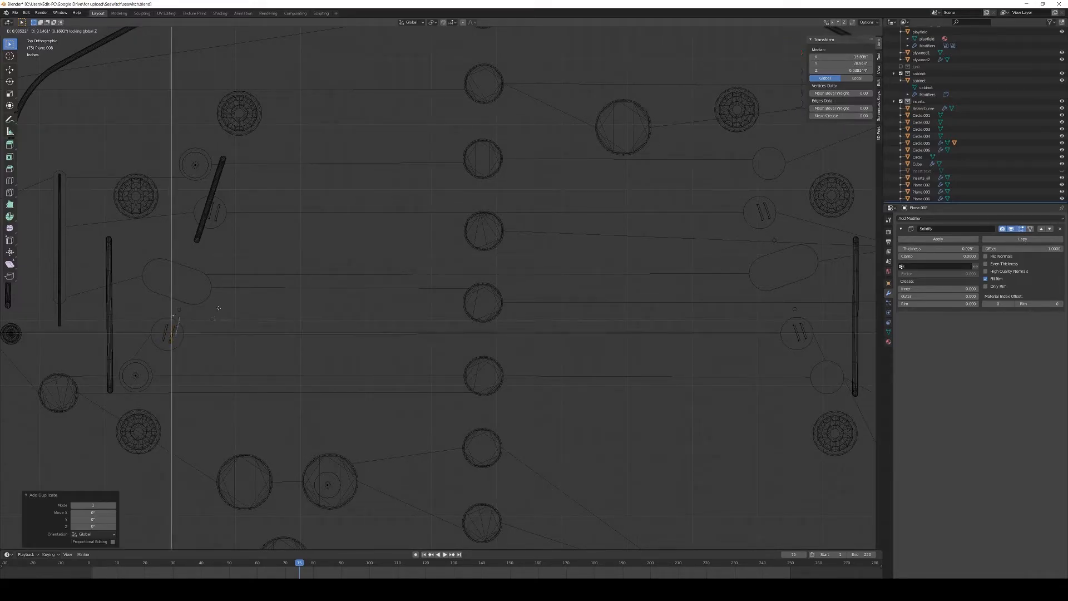
{"action": "left_click", "coordinate": [211, 260]}
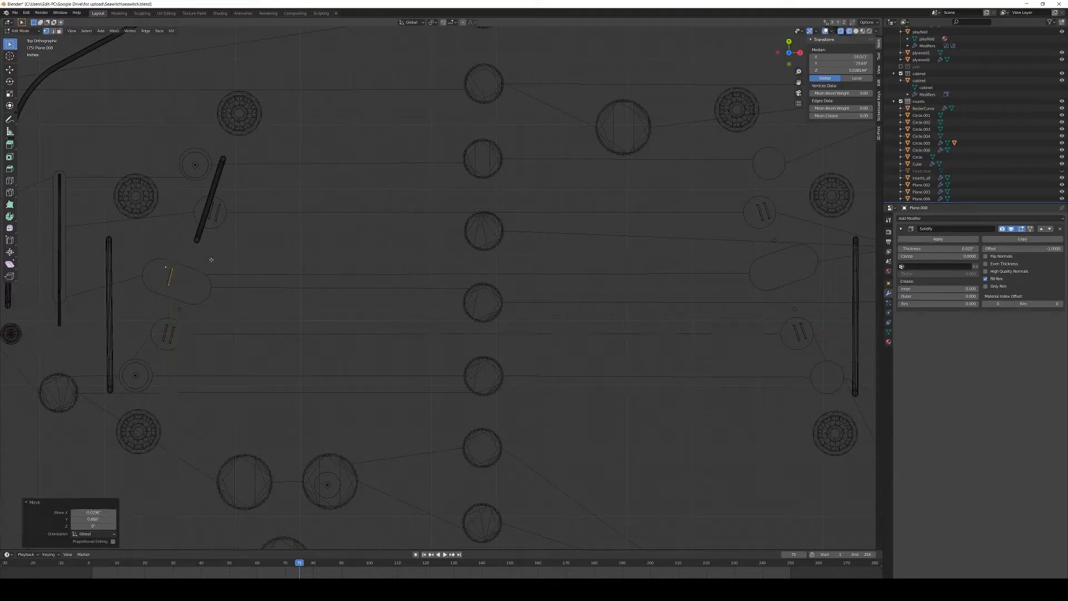
{"action": "left_click", "coordinate": [166, 266]}
{"action": "key", "text": "x"}
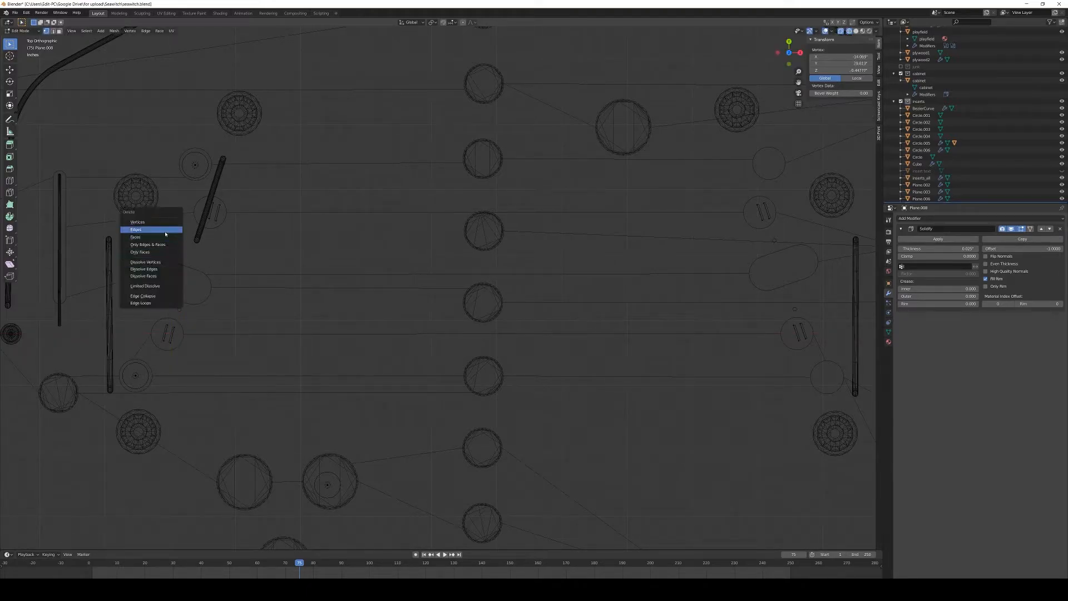
{"action": "left_click", "coordinate": [163, 222]}
Separate the plate in the elongated hole into its own object and select it in Object Mode
{"action": "left_click", "coordinate": [170, 275]}
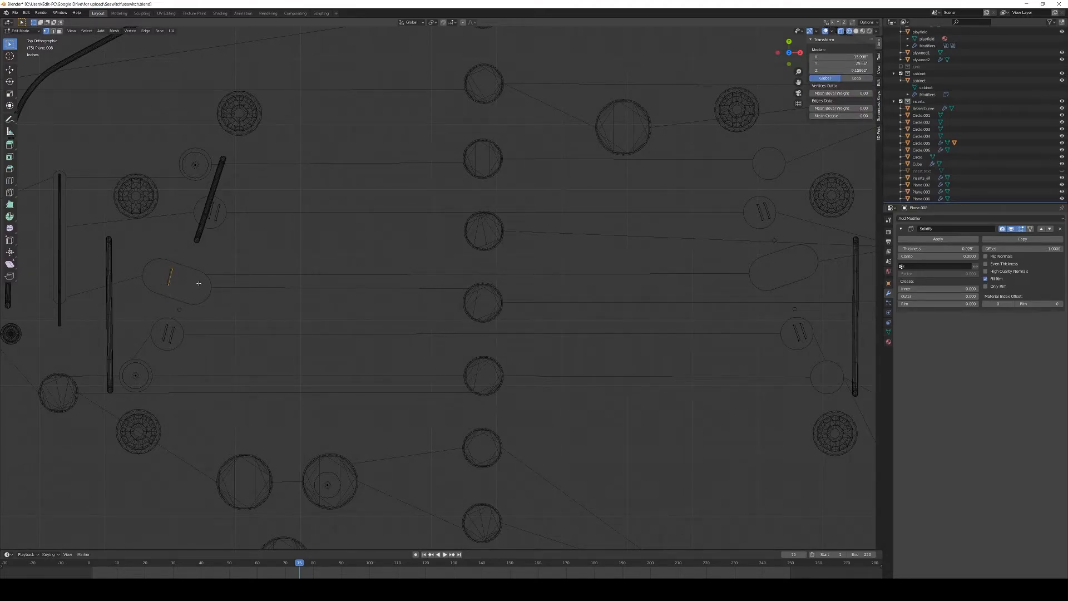
{"action": "key", "text": "p"}
{"action": "left_click", "coordinate": [199, 285]}
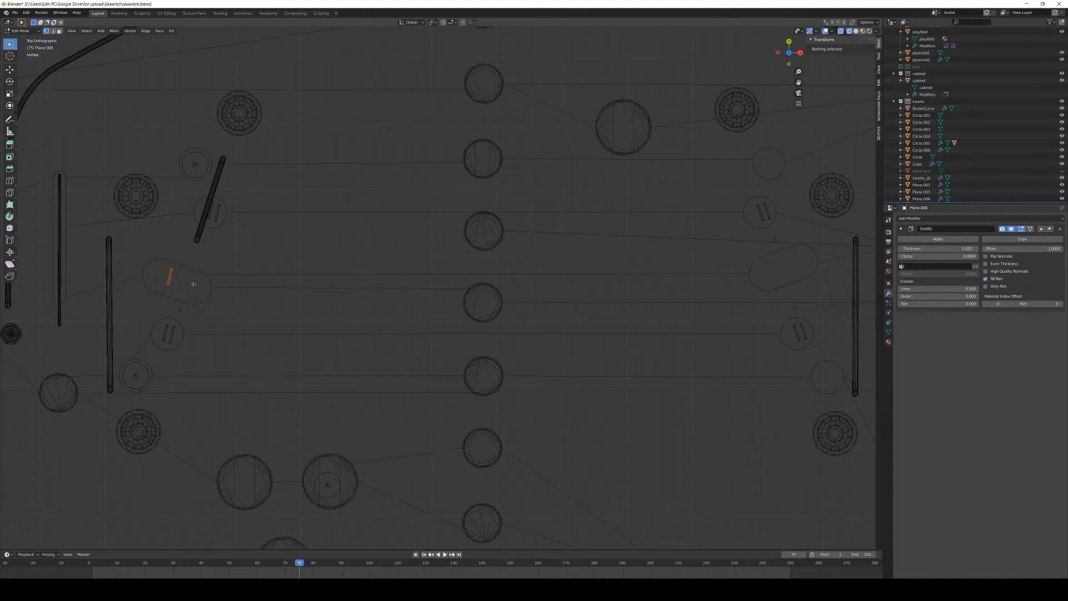
{"action": "key", "text": "Tab"}
{"action": "left_click", "coordinate": [169, 279]}
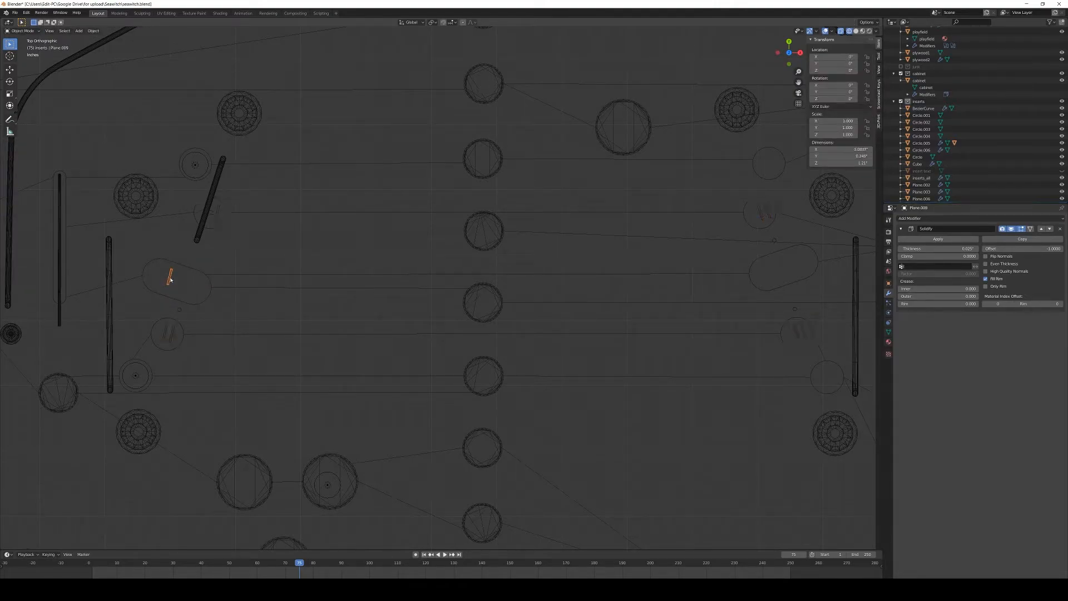
Rotate the separated plate roughly 90 degrees about Z to follow the elongated hole, and move it toward the hole's outer end
{"action": "key", "text": "Tab"}
{"action": "key", "text": "a"}
{"action": "key", "text": "r"}
{"action": "key", "text": "r"}
{"action": "key", "text": "z"}
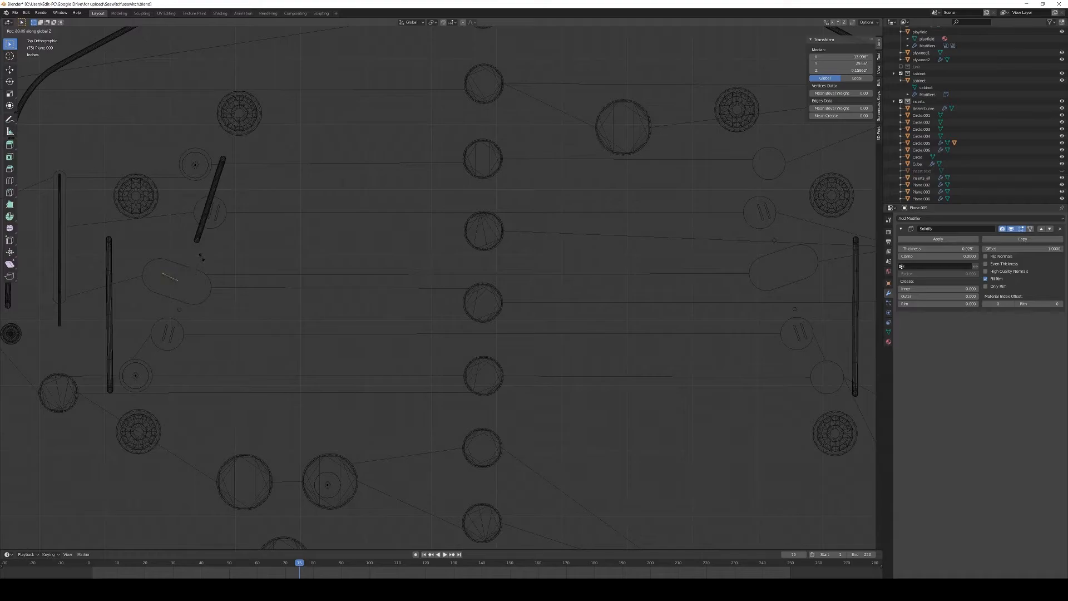
{"action": "left_click", "coordinate": [201, 254]}
{"action": "key", "text": "g"}
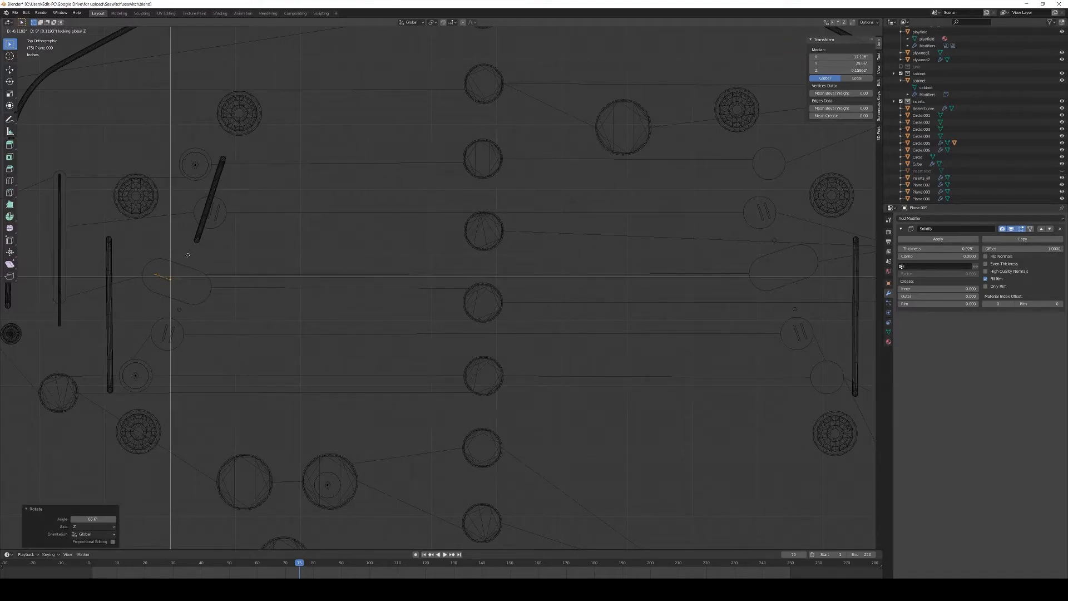
{"action": "left_click", "coordinate": [194, 283]}
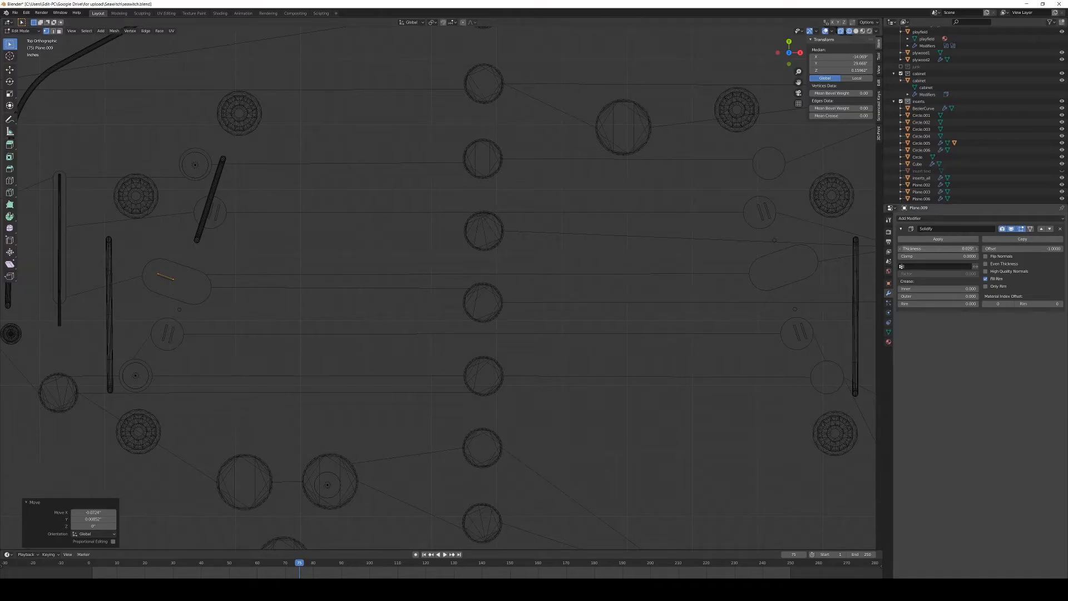
Scale the plate in the elongated hole up uniformly by about 1.3 times
{"action": "key", "text": "s"}
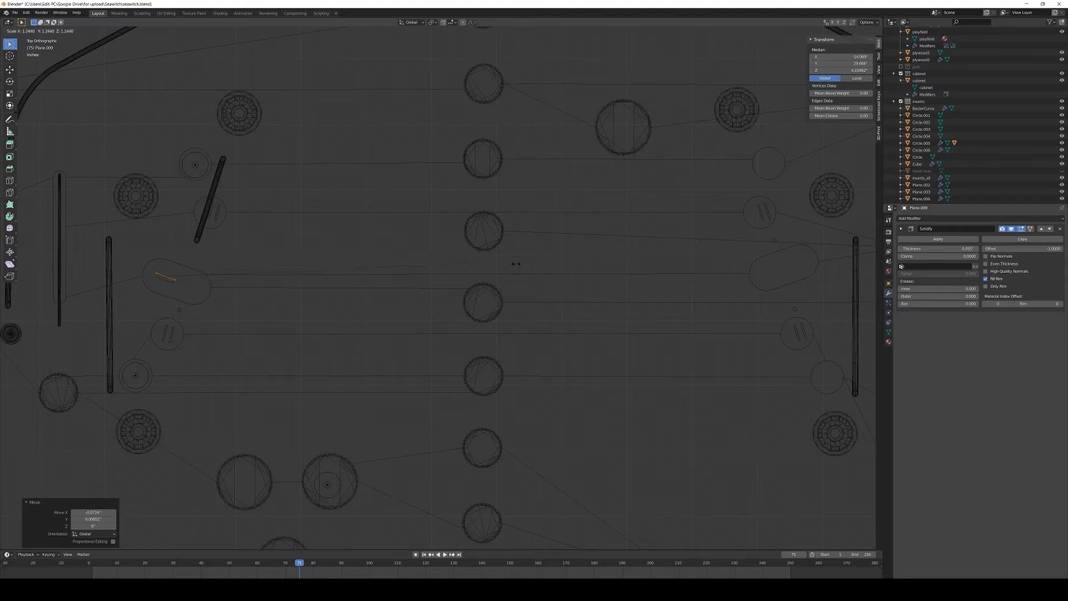
{"action": "left_click", "coordinate": [538, 264]}
{"action": "middle_click_drag", "start_coordinate": [480, 282], "coordinate": [467, 241]}
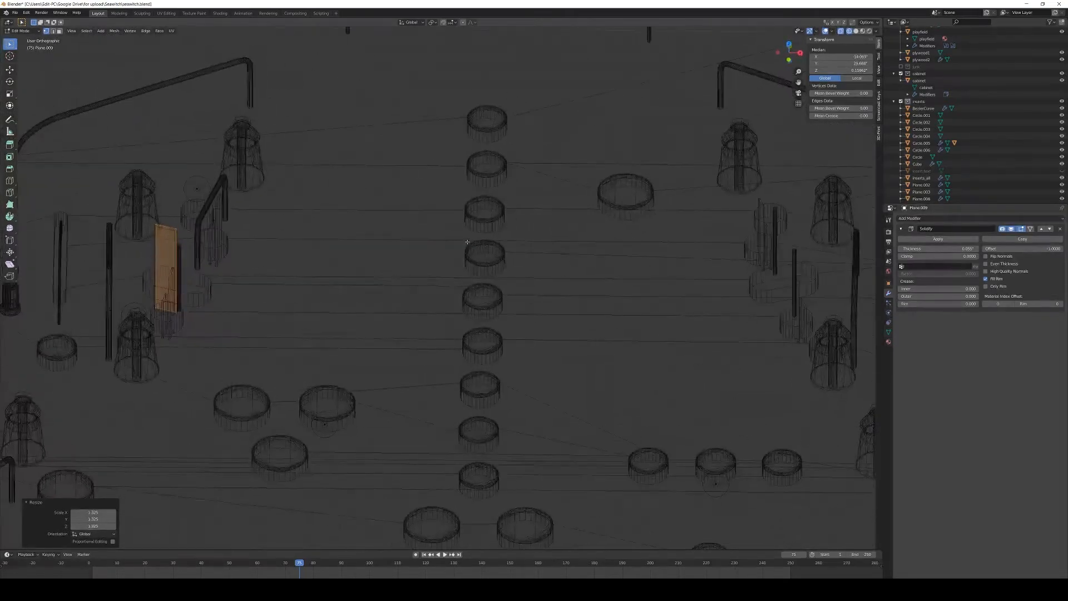
Adjust the height of the plate in the elongated hole by moving it along Z, and return to Object Mode
{"action": "key", "text": "g"}
{"action": "key", "text": "z"}
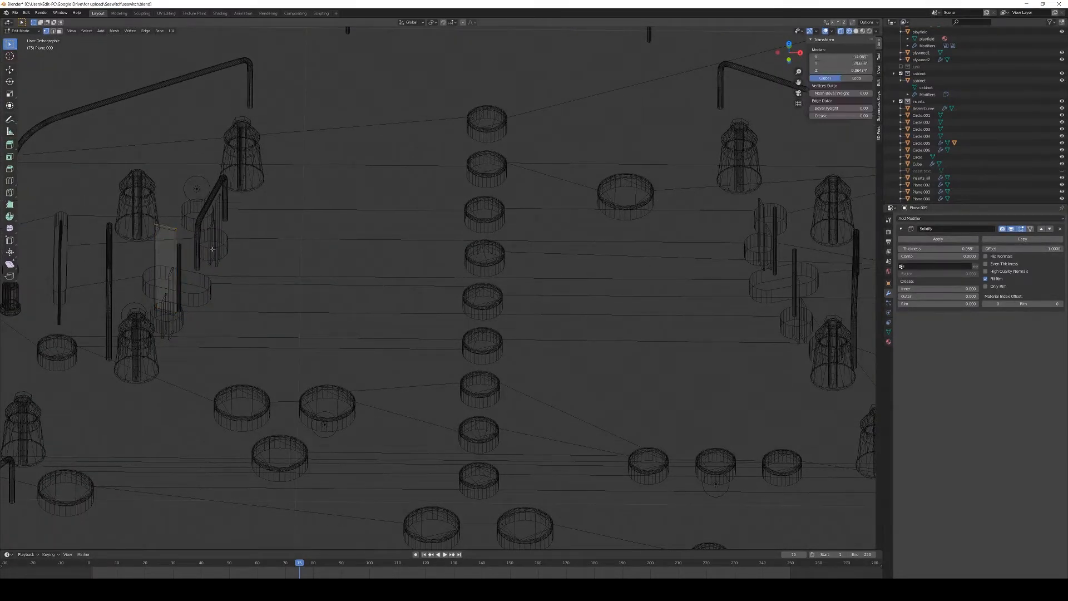
{"action": "left_click", "coordinate": [228, 264]}
{"action": "key", "text": "Tab"}
{"action": "middle_click_drag", "start_coordinate": [260, 281], "coordinate": [259, 319]}
{"action": "key", "text": "KP_7"}
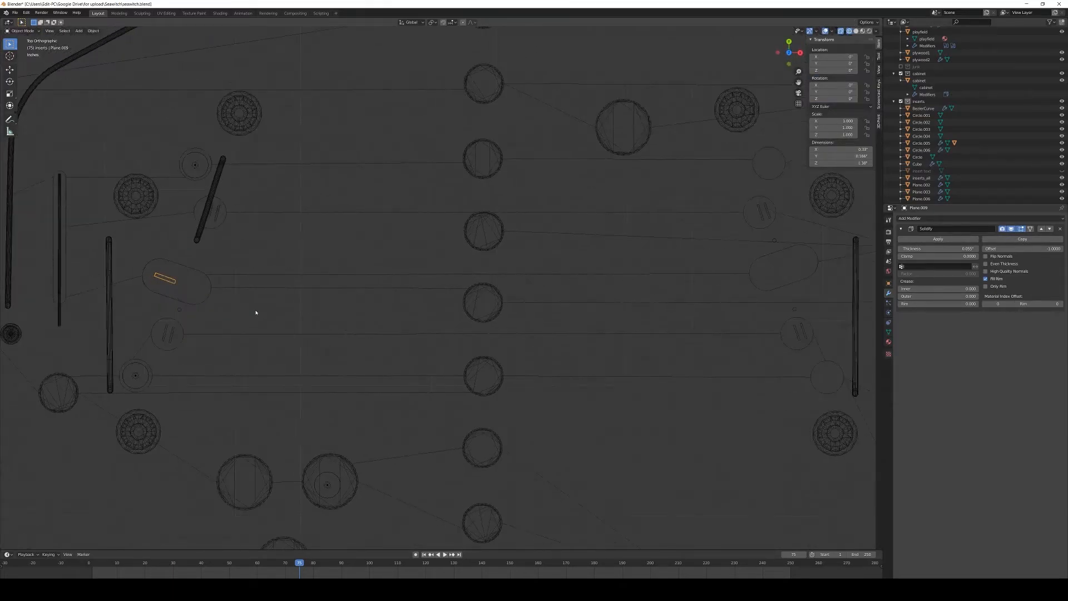
Duplicate the plate's mesh within the same object and place the copy in the opposite slingshot's elongated hole at the same height
{"action": "key", "text": "Tab"}
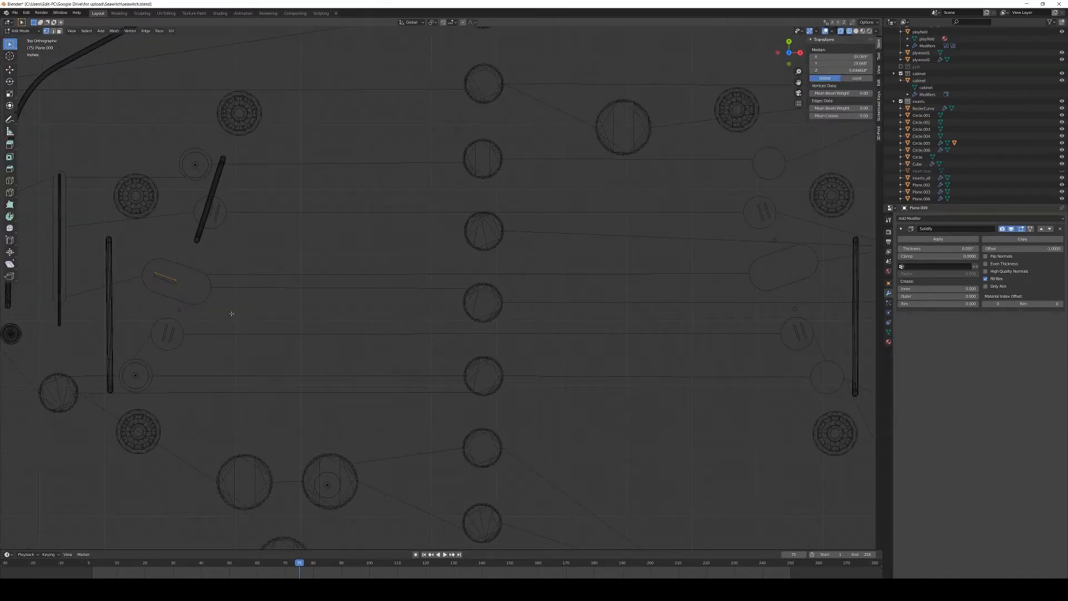
{"action": "key", "text": "shift+d"}
{"action": "key", "text": "shift+z"}
{"action": "left_click", "coordinate": [63, 293]}
Rotate the copied plate about Z to follow the opposite elongated hole, fine-tune its position in the XY plane, and return to Object Mode
{"action": "key", "text": "r"}
{"action": "key", "text": "z"}
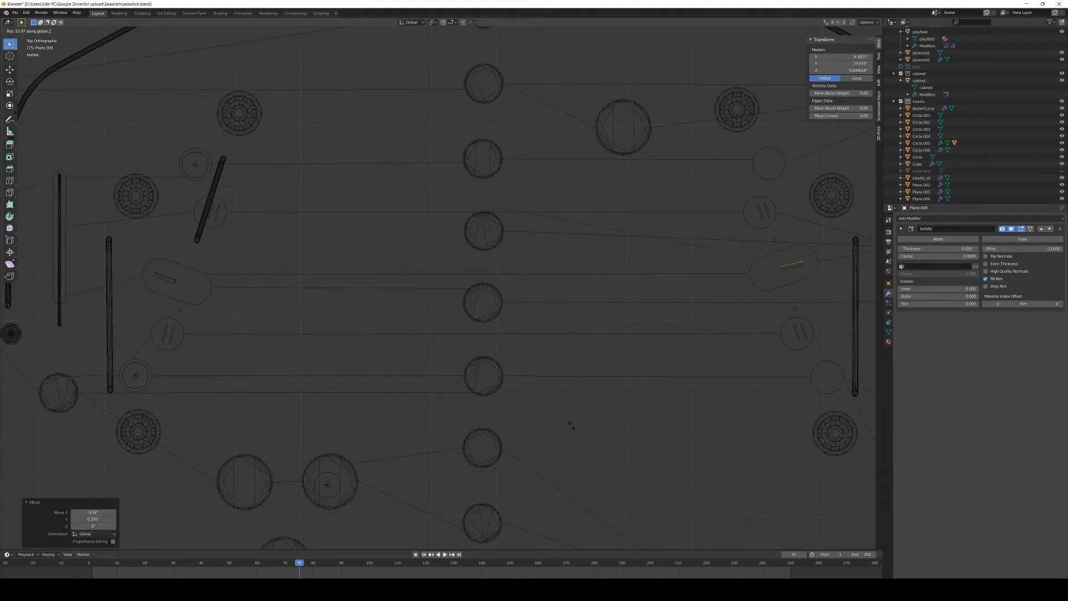
{"action": "left_click", "coordinate": [591, 455]}
{"action": "key", "text": "g"}
{"action": "key", "text": "shift+z"}
{"action": "left_click", "coordinate": [596, 450]}
{"action": "key", "text": "Tab"}
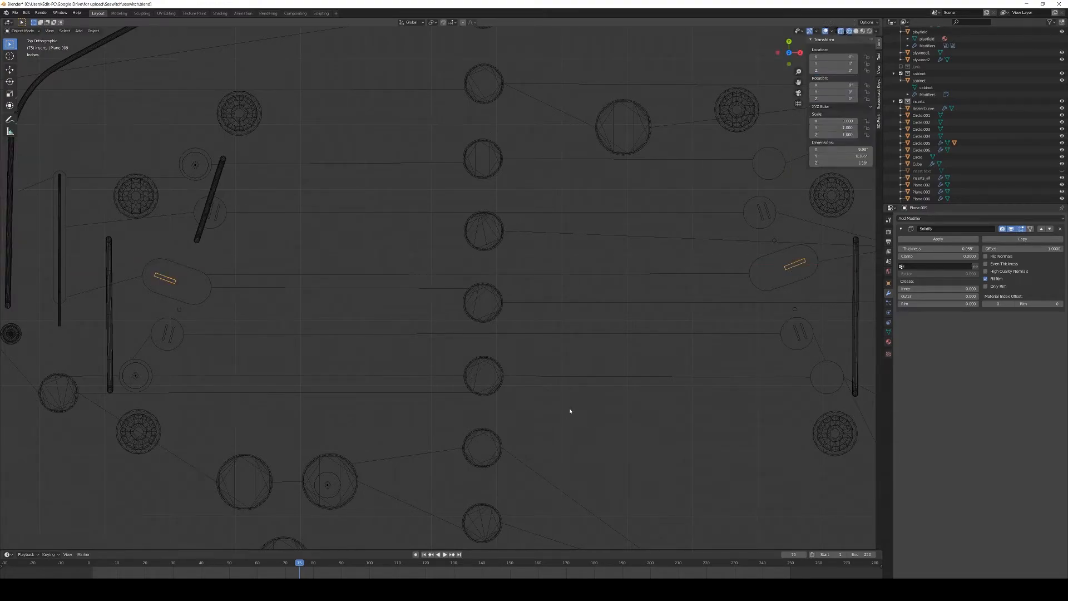
Examine the contact plates on the playfield in rendered shading
{"action": "scroll", "coordinate": [567, 386], "scroll_direction": "down", "scroll_amount": 1}
{"action": "middle_click_drag", "start_coordinate": [555, 385], "coordinate": [653, 379]}
{"action": "key", "text": "z"}
{"action": "left_click", "coordinate": [635, 352]}
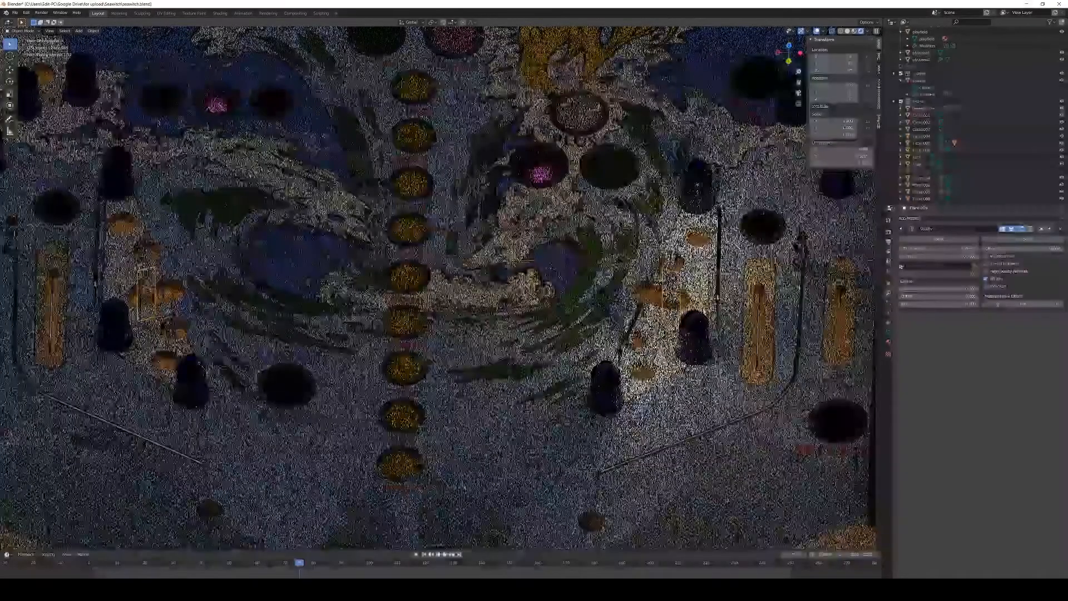
{"action": "left_click", "coordinate": [678, 374]}
{"action": "middle_click_drag", "start_coordinate": [675, 372], "coordinate": [725, 380]}
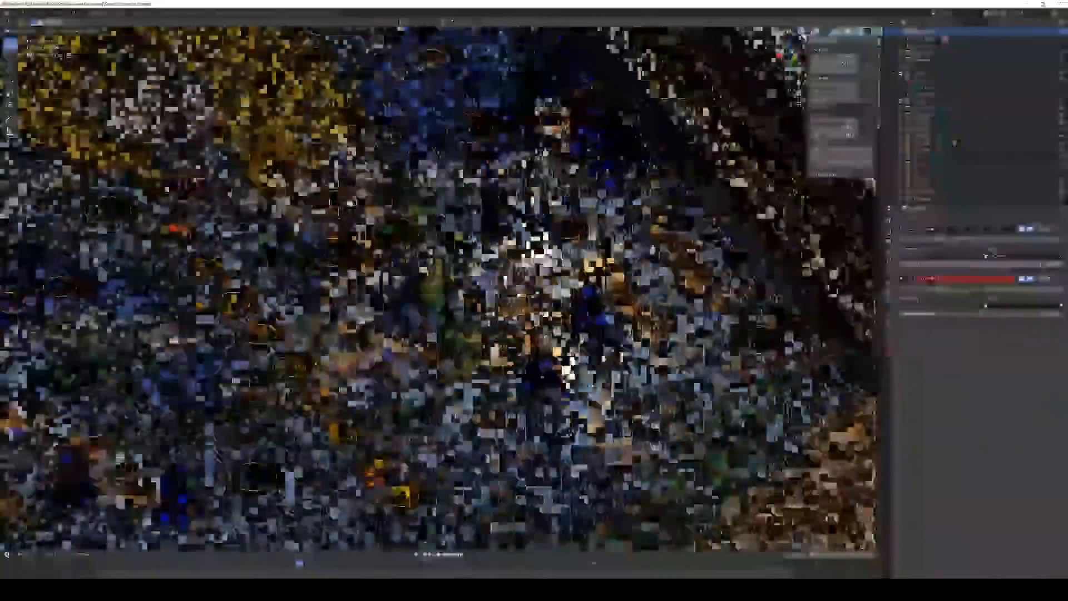
{"action": "left_click", "coordinate": [889, 342]}
{"action": "left_click", "coordinate": [901, 241]}
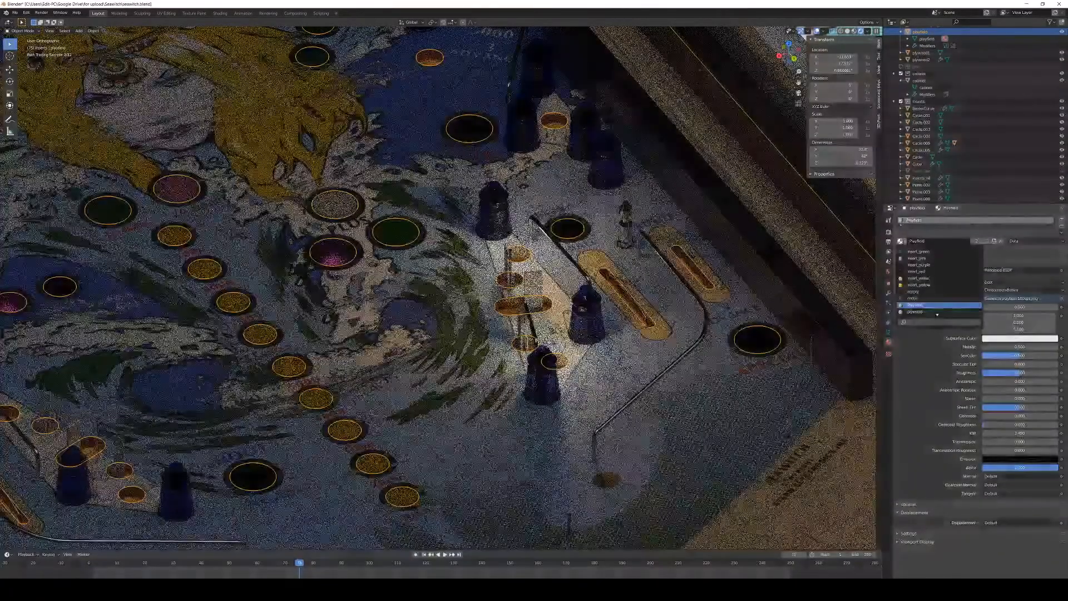
{"action": "left_click", "coordinate": [913, 298]}
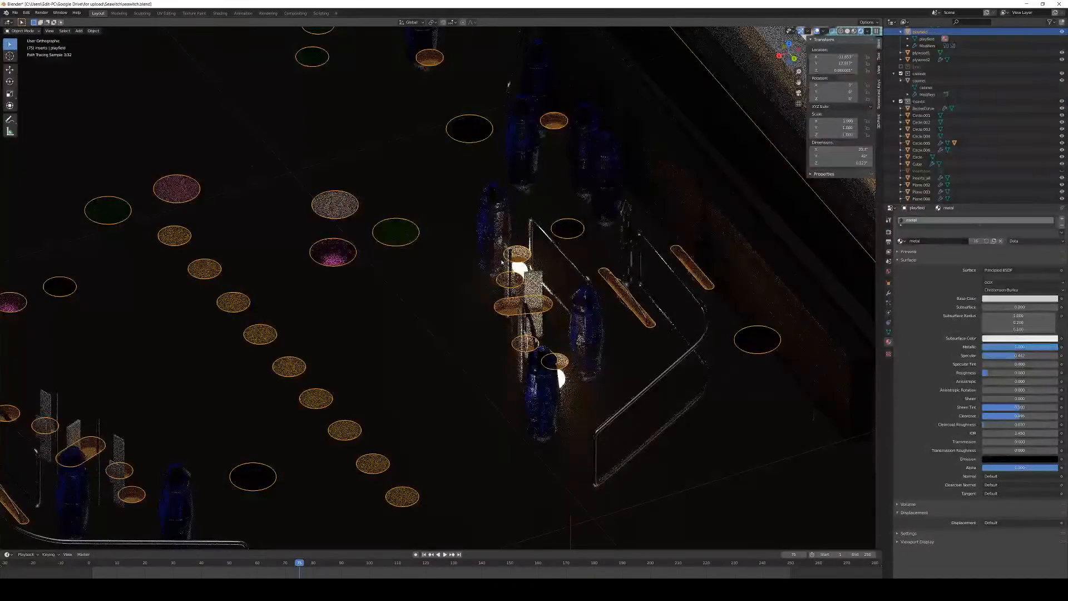
{"action": "key", "text": "ctrl+z"}
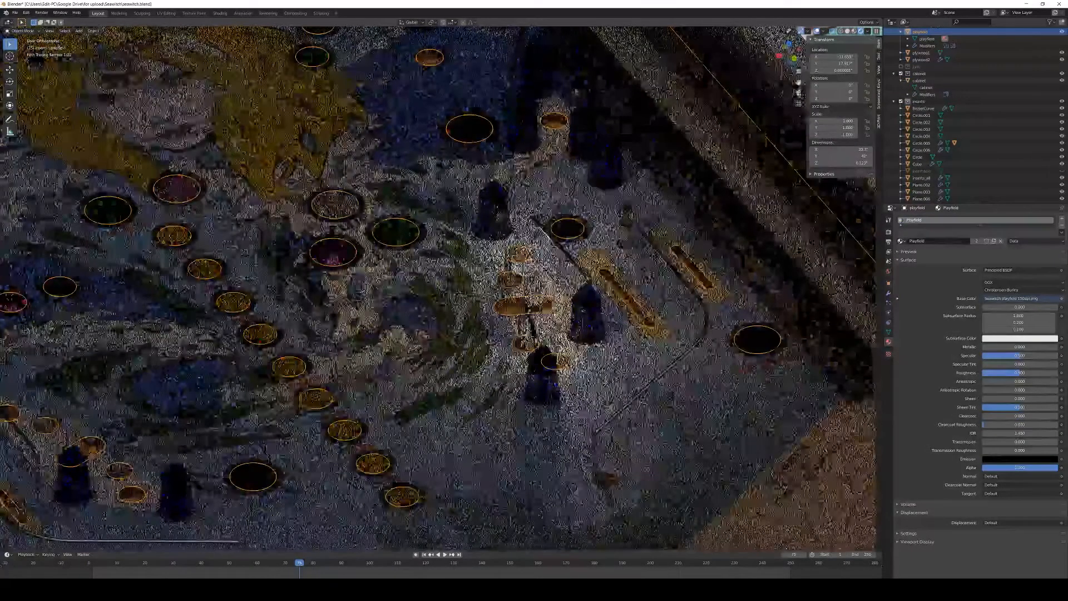
Display the model in material preview shading and assign the existing metal material to the plates in the elongated holes
{"action": "key", "text": "z"}
{"action": "left_click", "coordinate": [532, 348]}
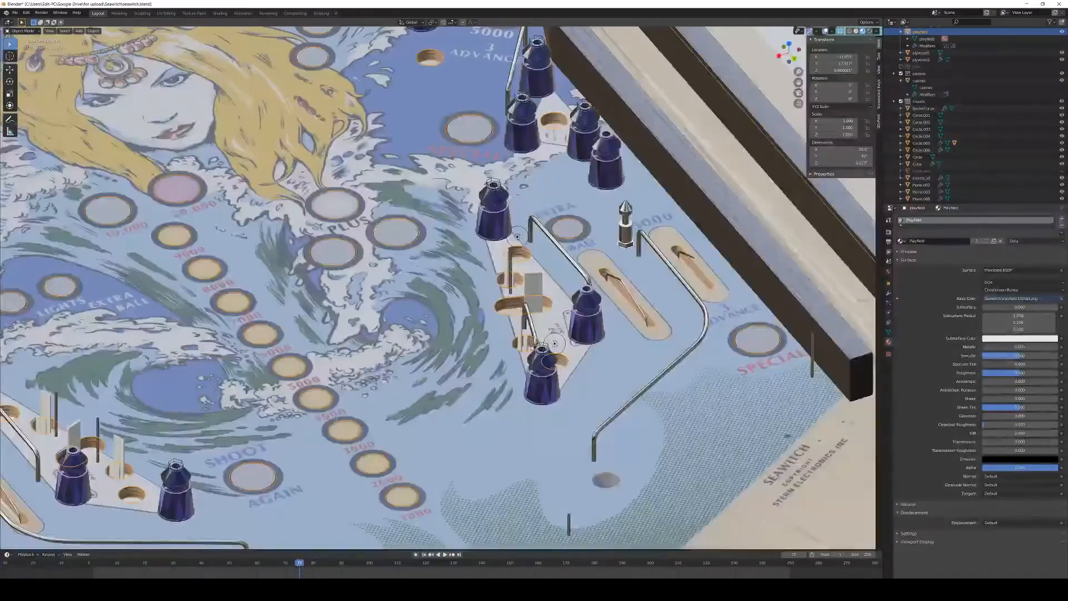
{"action": "left_click", "coordinate": [533, 288]}
{"action": "left_click", "coordinate": [901, 241]}
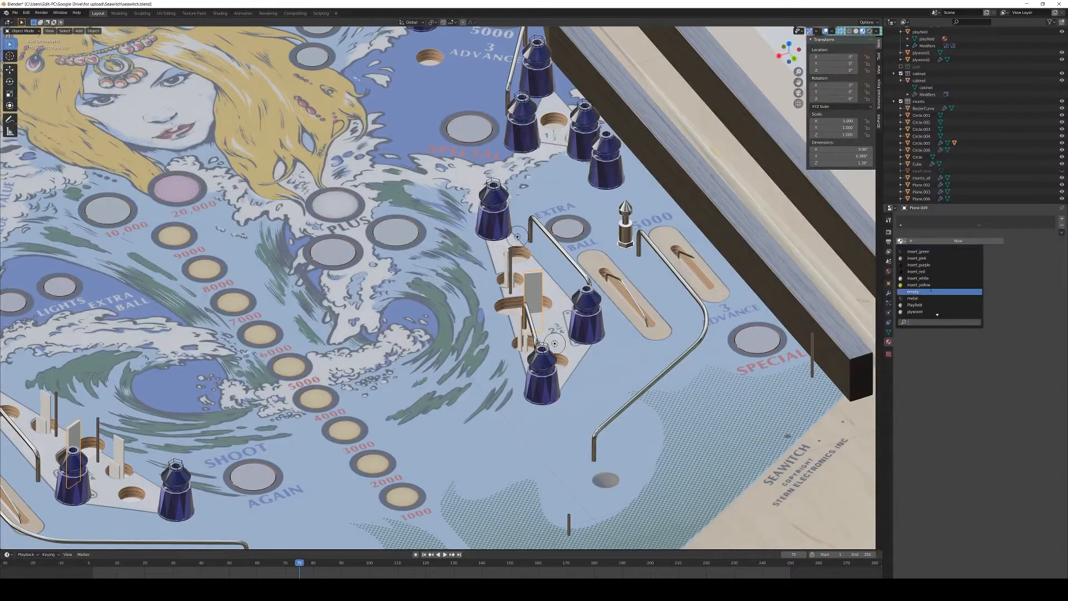
{"action": "left_click", "coordinate": [913, 298]}
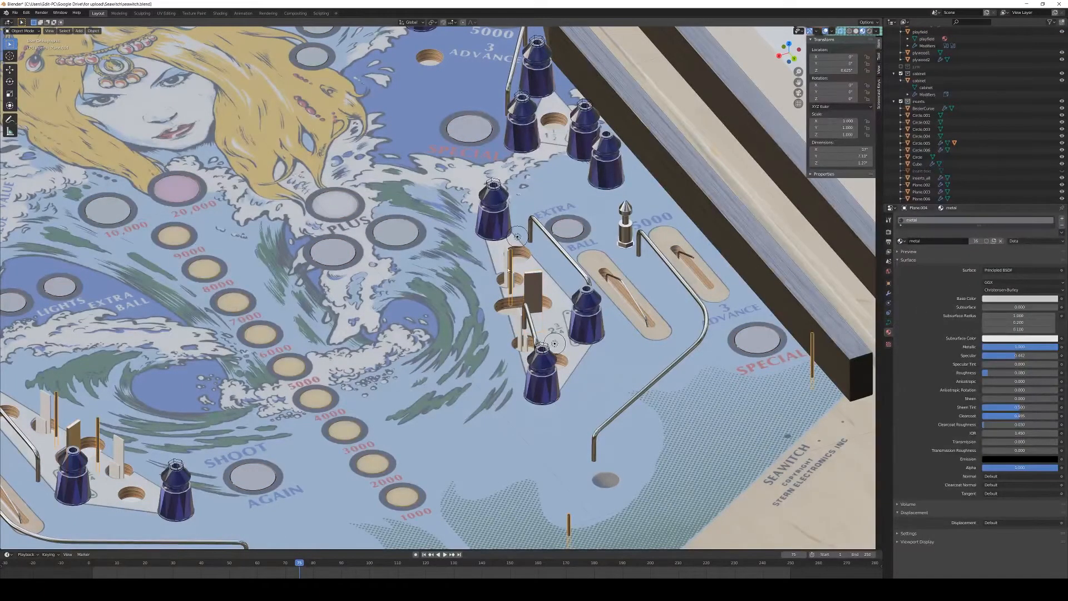
Assign the existing metal material to the paired contact plates in the round slingshot holes
{"action": "left_click", "coordinate": [507, 270]}
{"action": "left_click", "coordinate": [901, 241]}
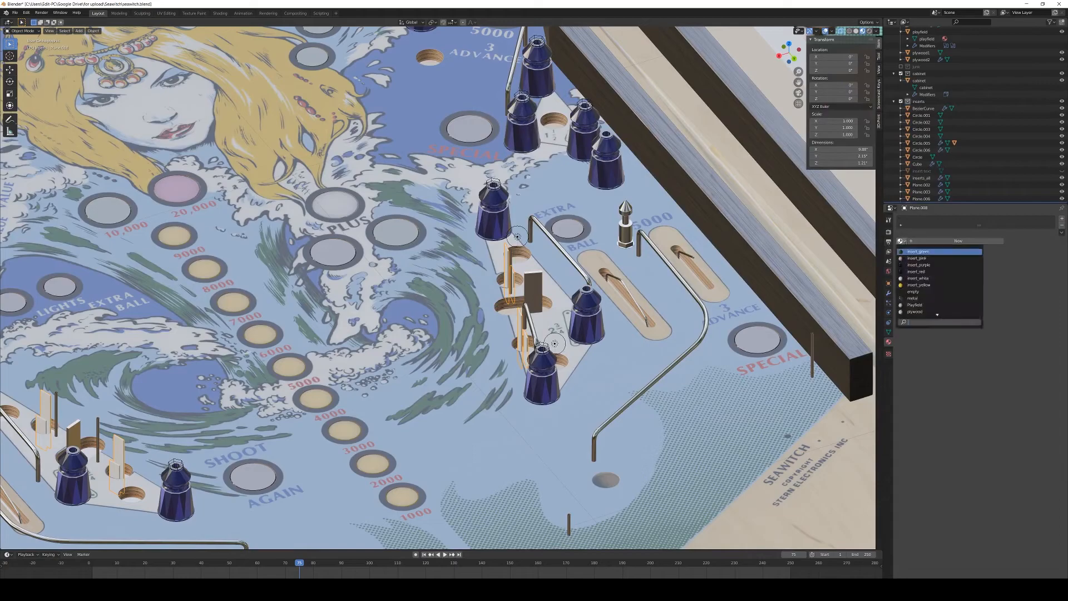
{"action": "left_click", "coordinate": [919, 298]}
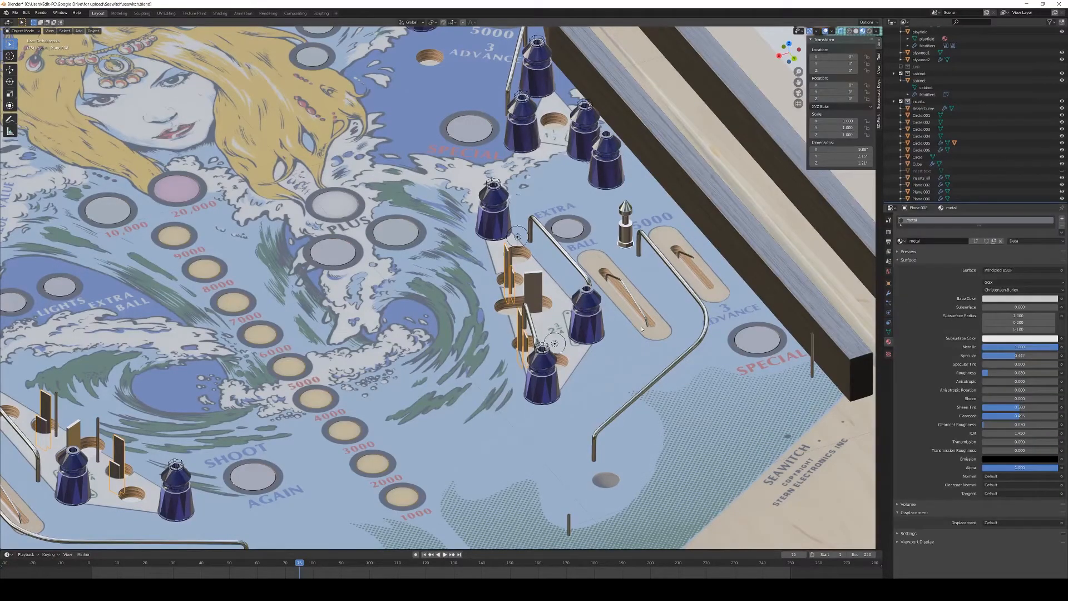
Switch back to rendered shading and examine the metal contact plates in both slingshots
{"action": "middle_click_drag", "start_coordinate": [593, 357], "coordinate": [622, 356]}
{"action": "key", "text": "z"}
{"action": "left_click", "coordinate": [622, 317]}
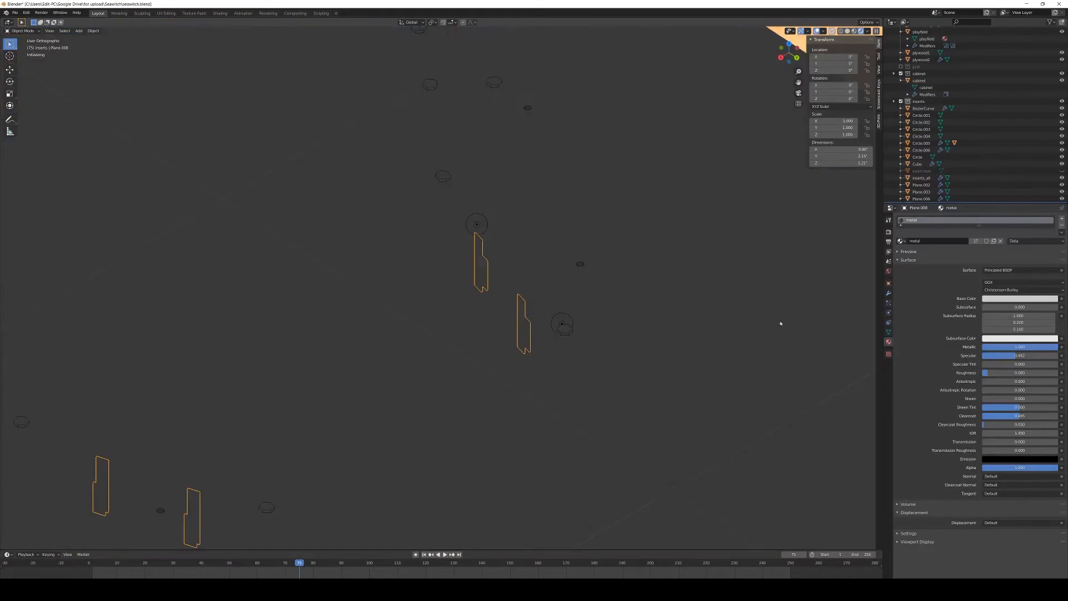
{"action": "left_click", "coordinate": [770, 136]}
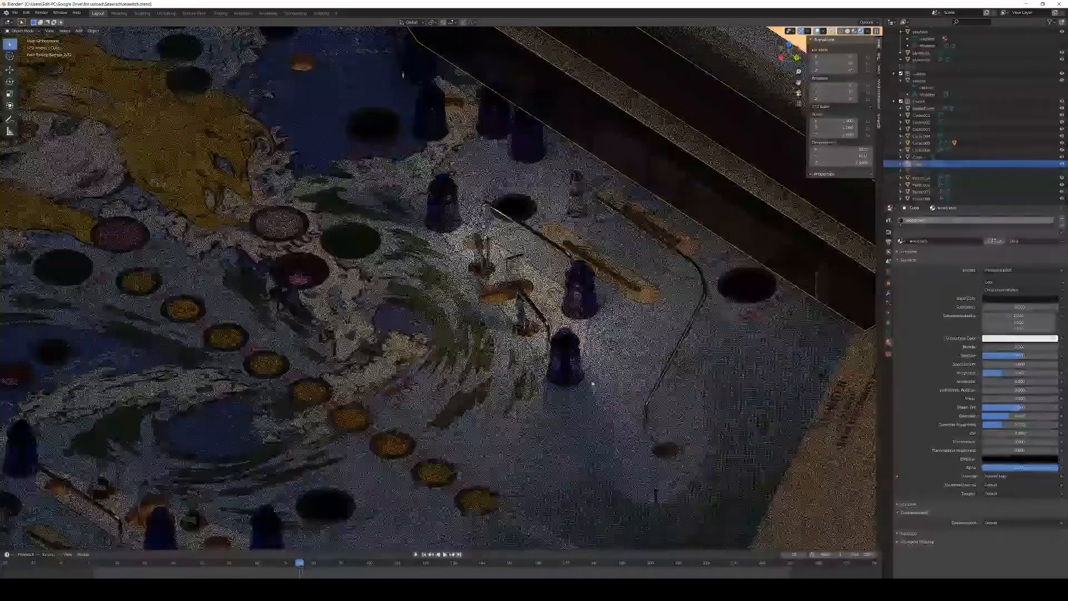